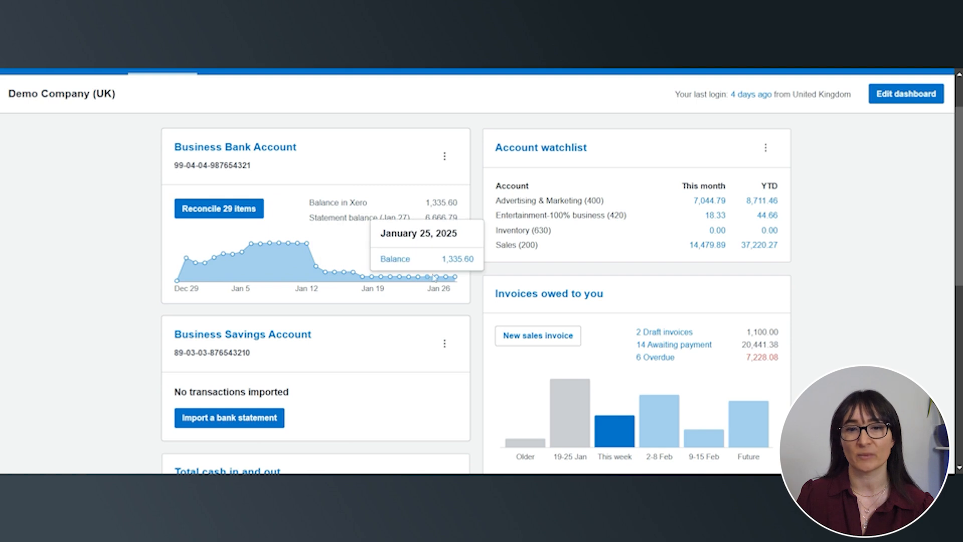
Review the bank account widgets and the November and January figures in the Total cash in and out chart
scroll(785, 268, down, 3)
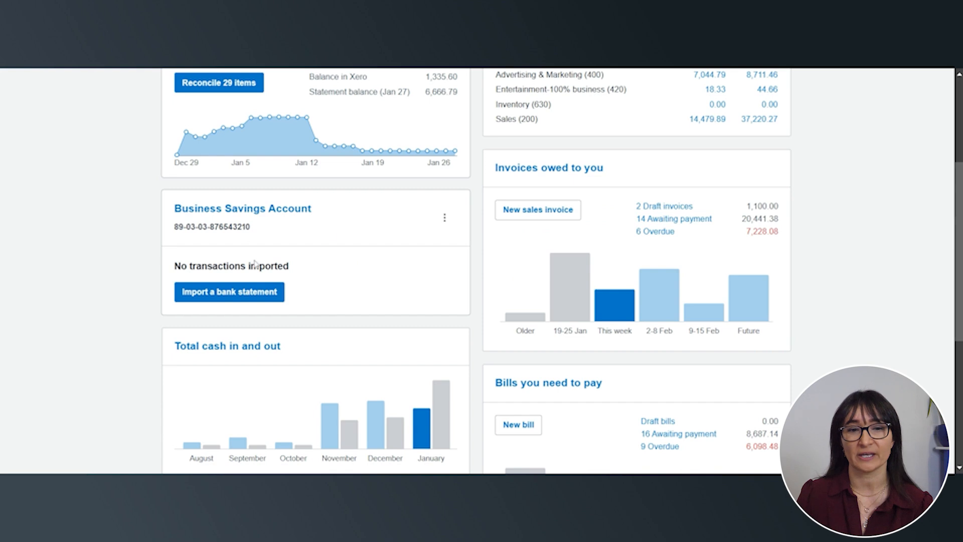
scroll(381, 276, down, 3)
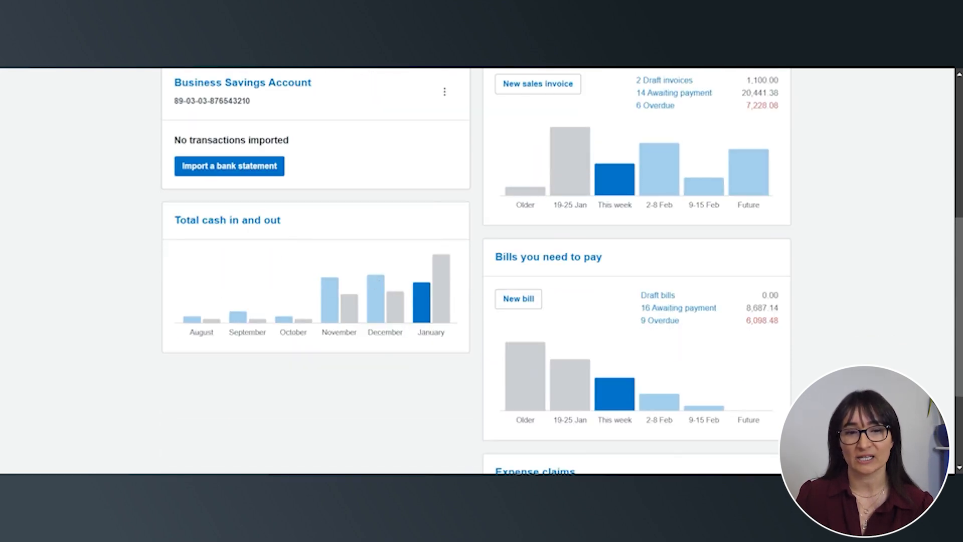
mouse_move(332, 296)
mouse_move(417, 306)
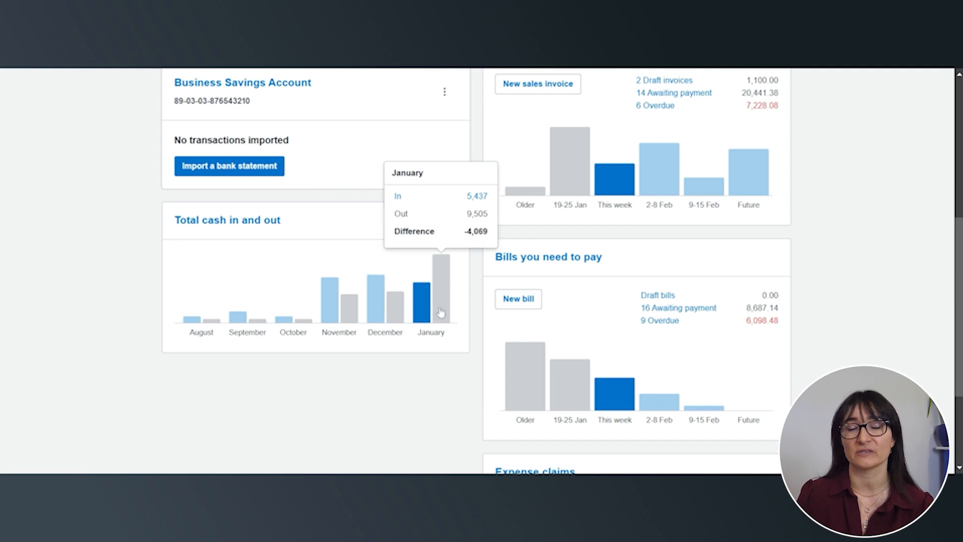
scroll(888, 276, up, 5)
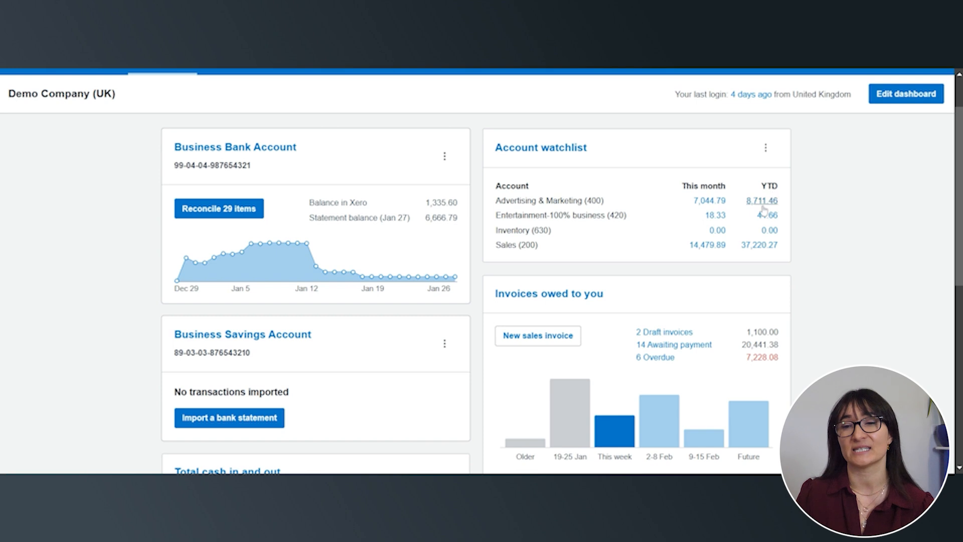
Show the budgets column in the Account watchlist widget
scroll(763, 208, up, 2)
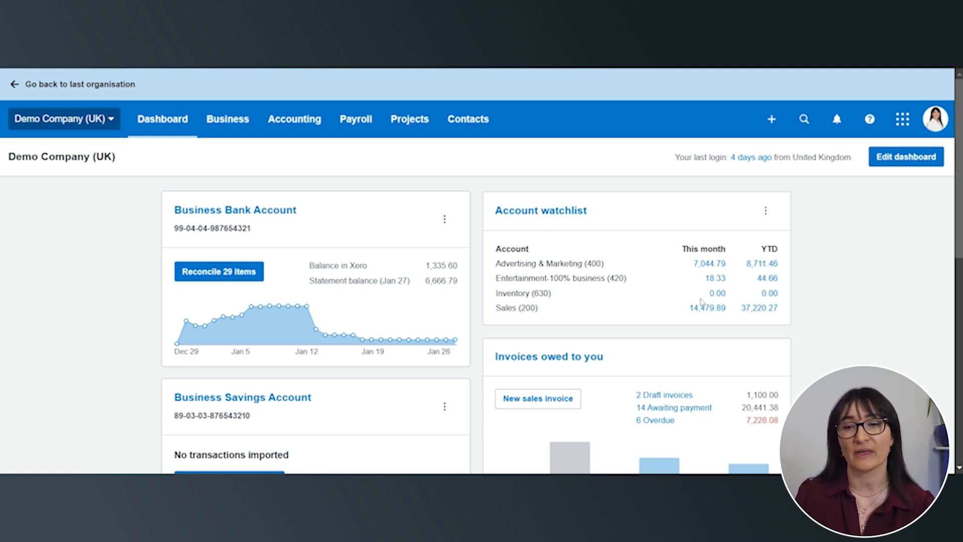
click(772, 218)
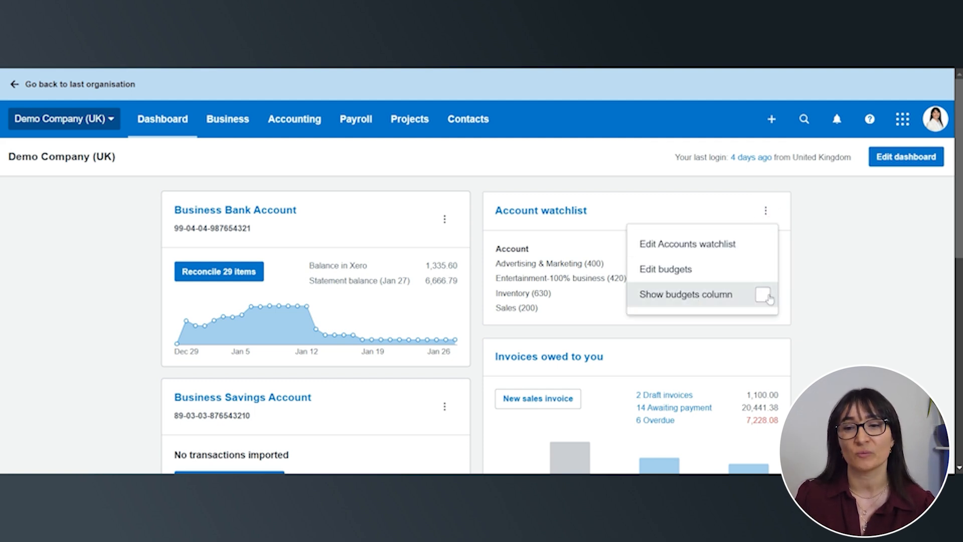
click(763, 296)
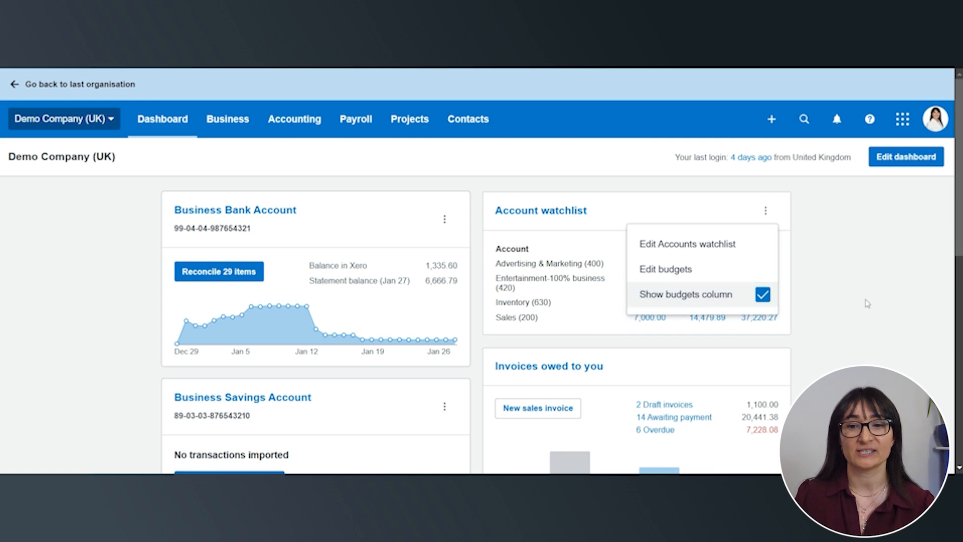
click(865, 301)
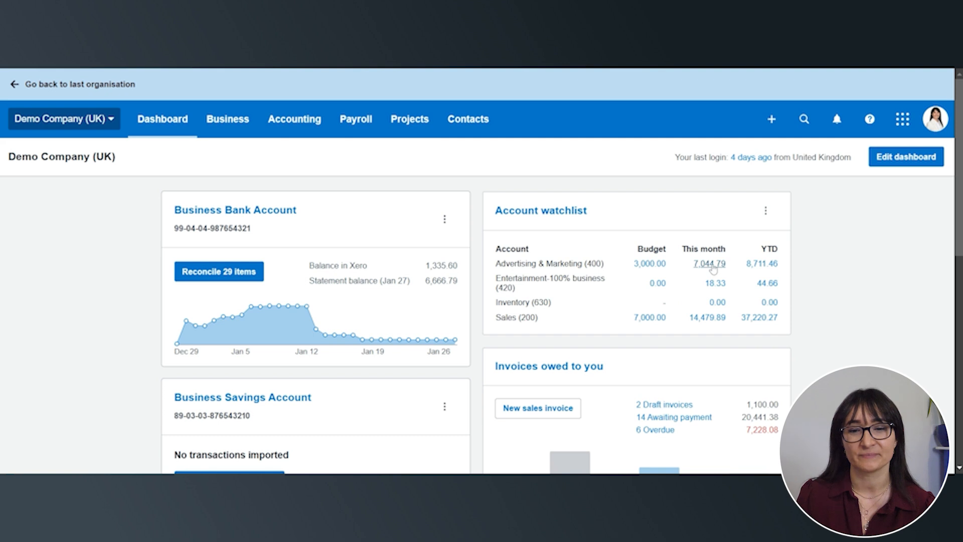
Review the dashboard's Invoices owed to you, Bills you need to pay and Expense claims widgets
scroll(868, 297, down, 5)
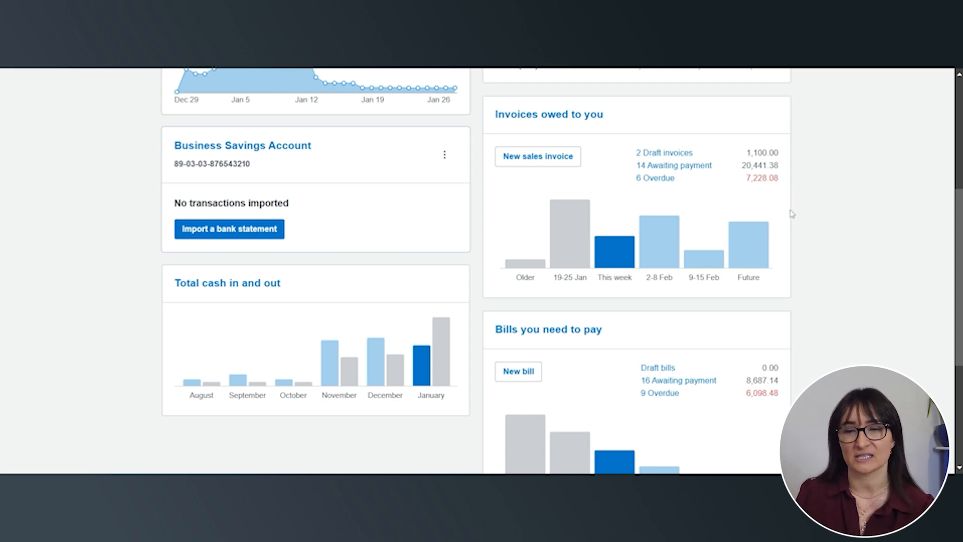
scroll(859, 217, down, 3)
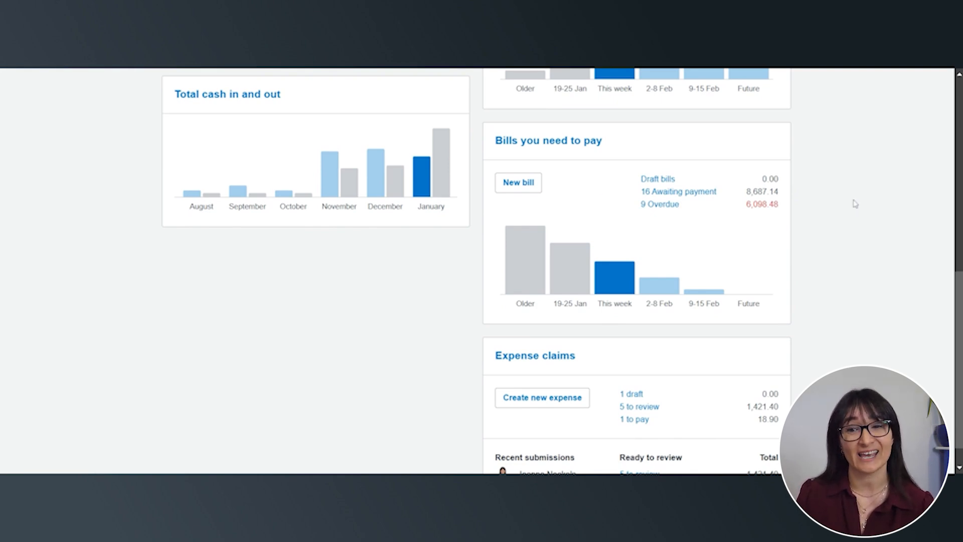
scroll(853, 204, down, 1)
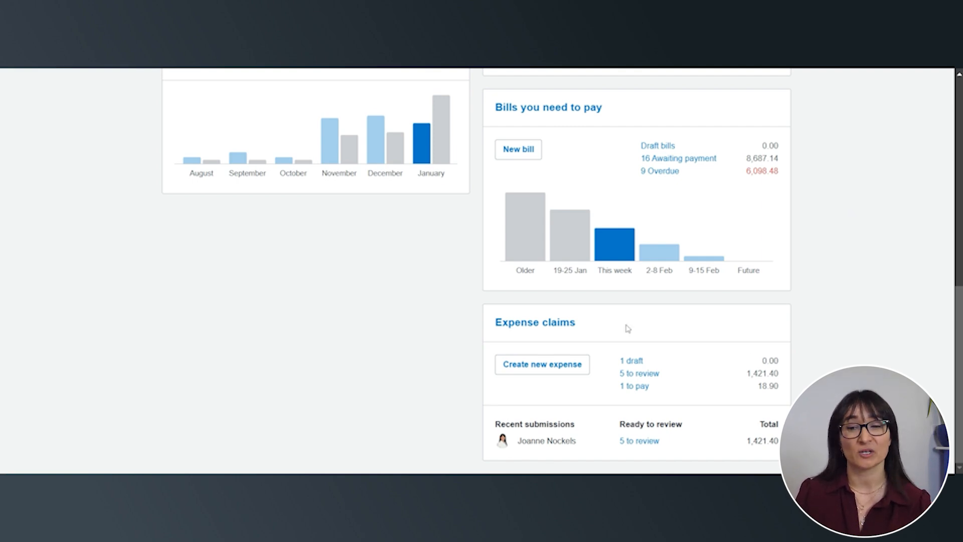
scroll(852, 304, up, 8)
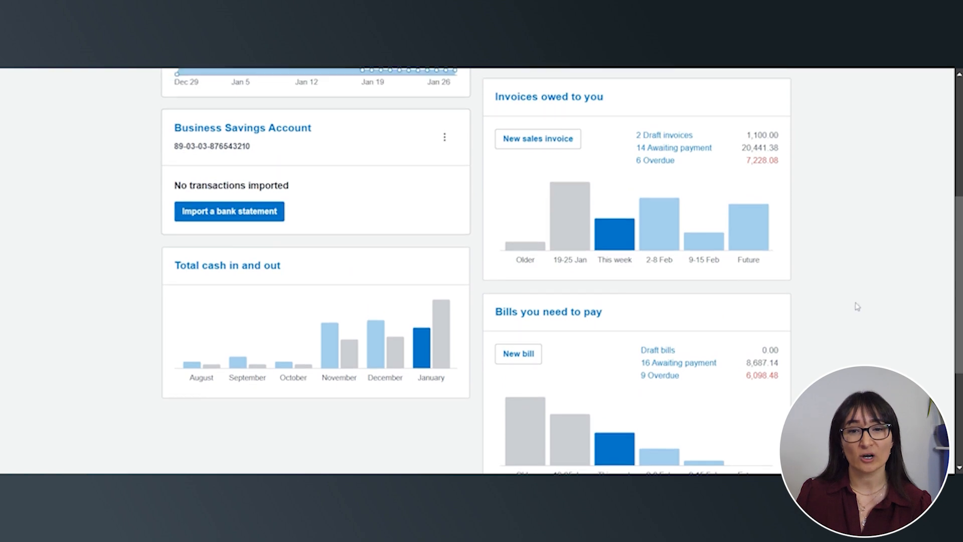
Start editing the dashboard and hide the Business Savings Account widget
scroll(856, 305, up, 2)
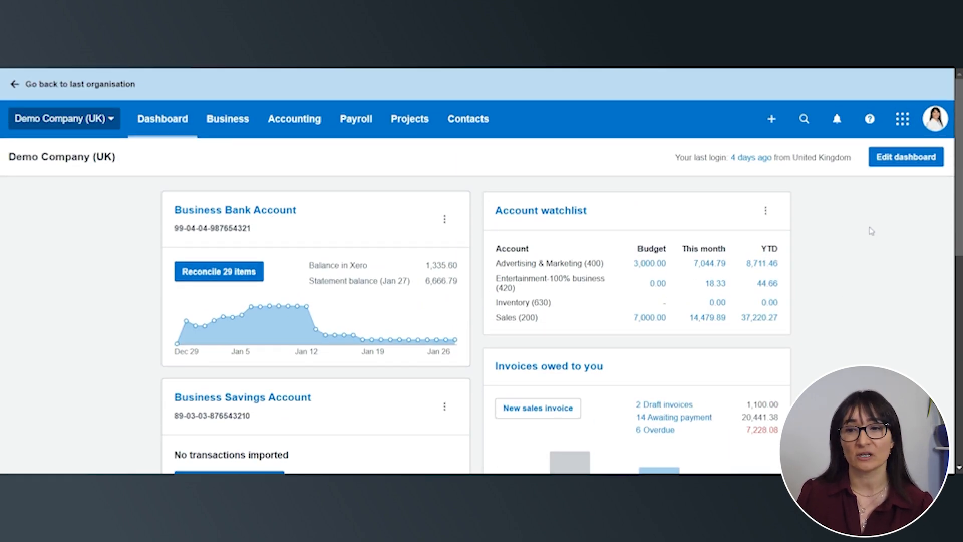
click(905, 157)
scroll(531, 259, down, 3)
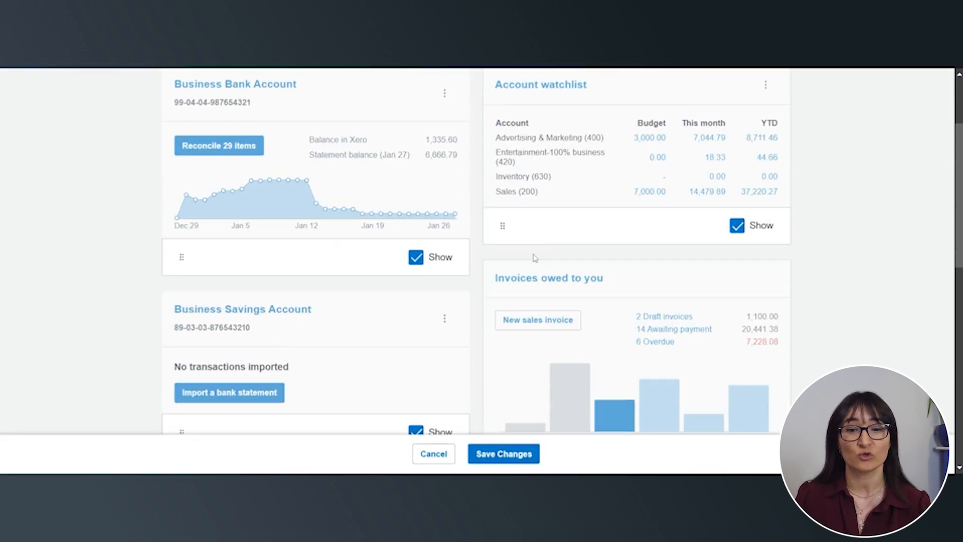
scroll(522, 266, down, 3)
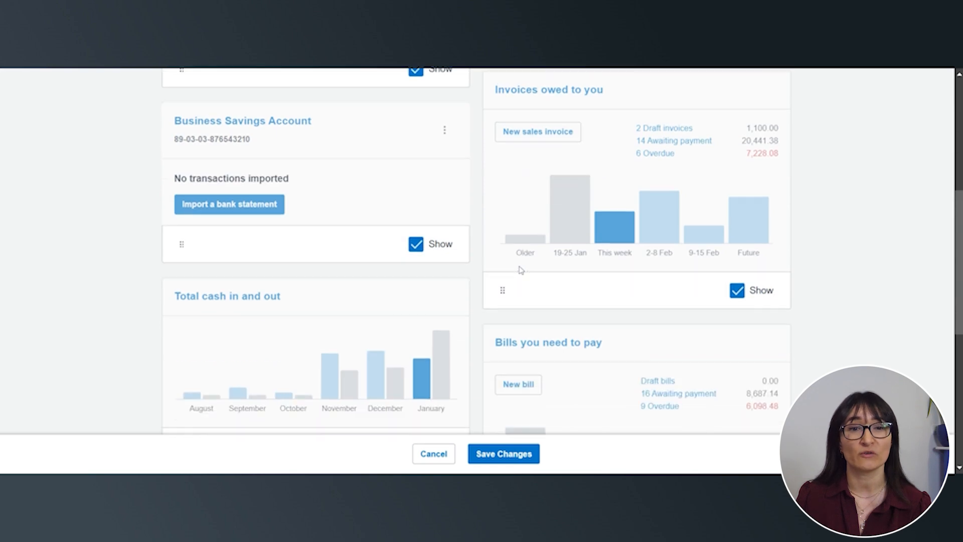
scroll(401, 259, up, 1)
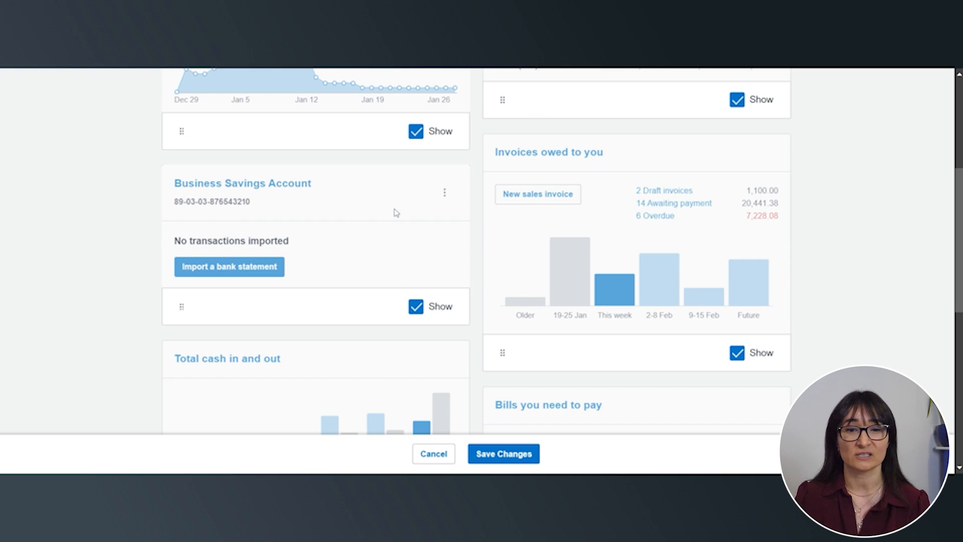
click(417, 307)
scroll(712, 312, down, 3)
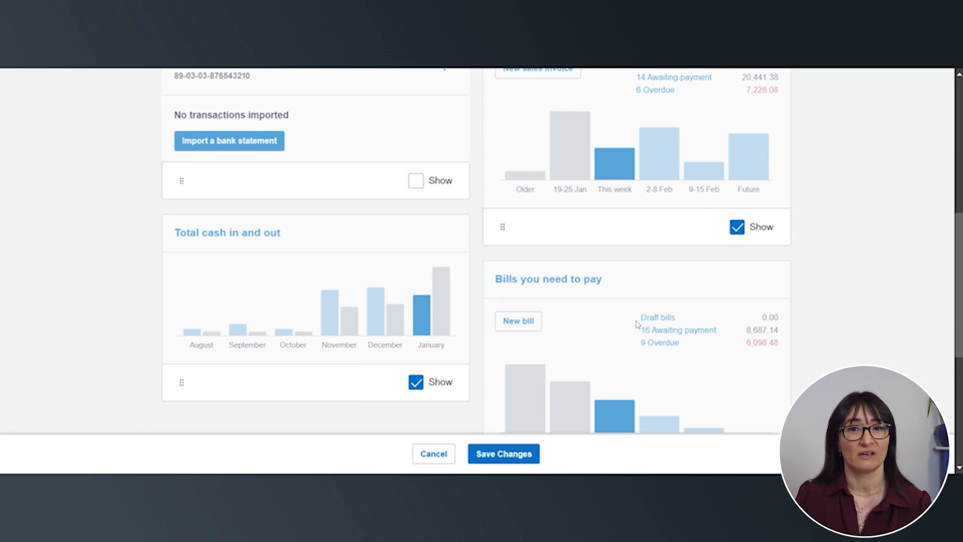
Move the Invoices owed to you widget above the Account watchlist and save the dashboard changes
scroll(652, 320, up, 3)
scroll(656, 321, up, 4)
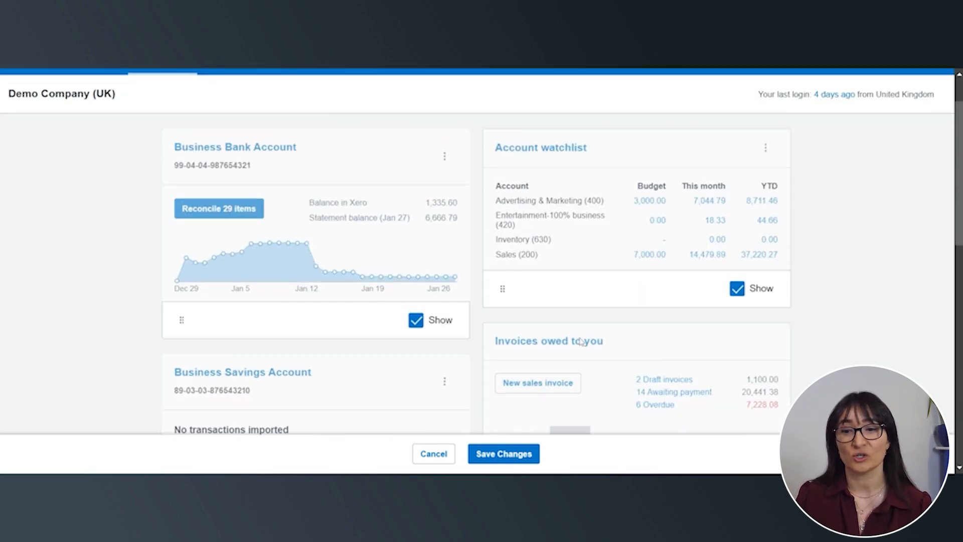
scroll(754, 311, down, 4)
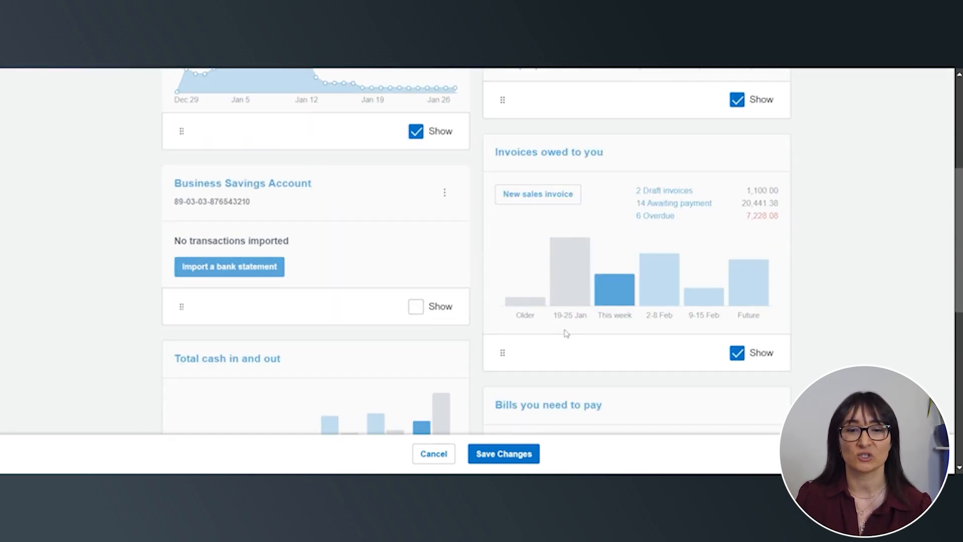
drag(503, 352, 524, 335)
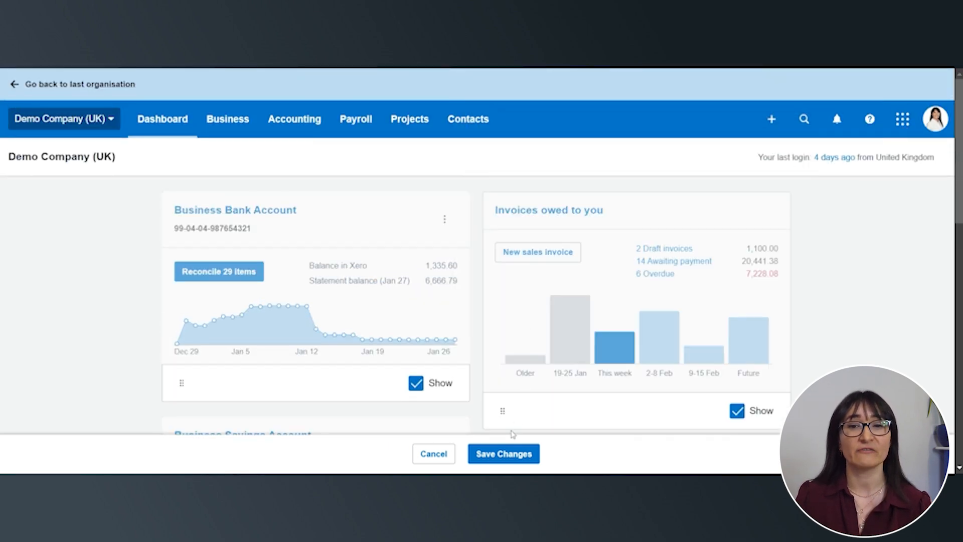
click(507, 454)
scroll(508, 459, down, 10)
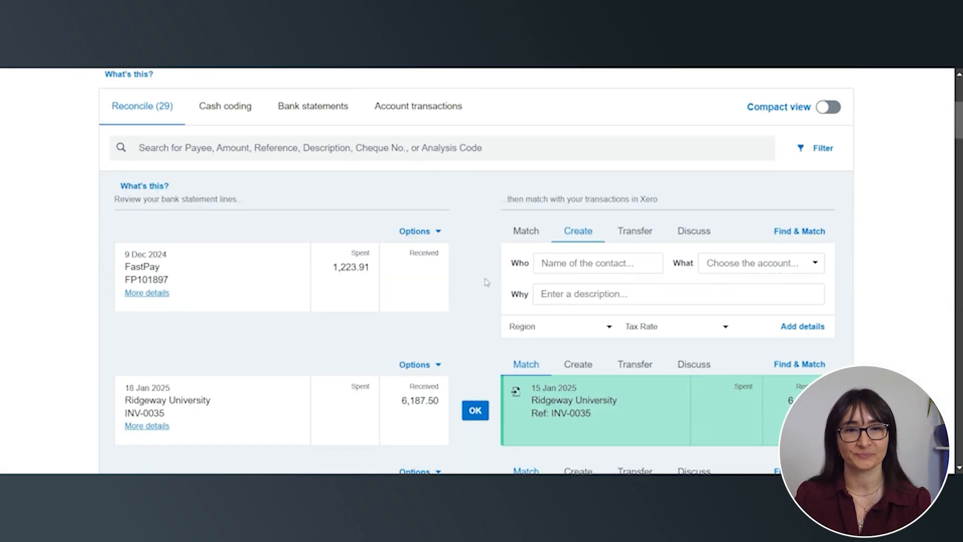
In the bank reconciliation, accept the suggested matches for the Ridgeway University INV-0035 receipt and the Truxton Property Management rent payment
scroll(484, 281, down, 1)
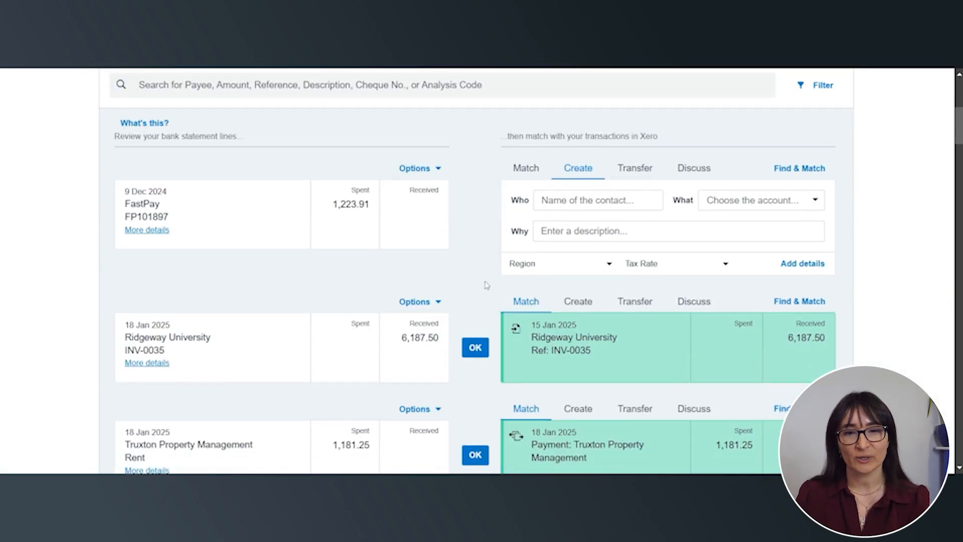
scroll(485, 285, down, 1)
scroll(486, 285, down, 1)
scroll(485, 285, up, 3)
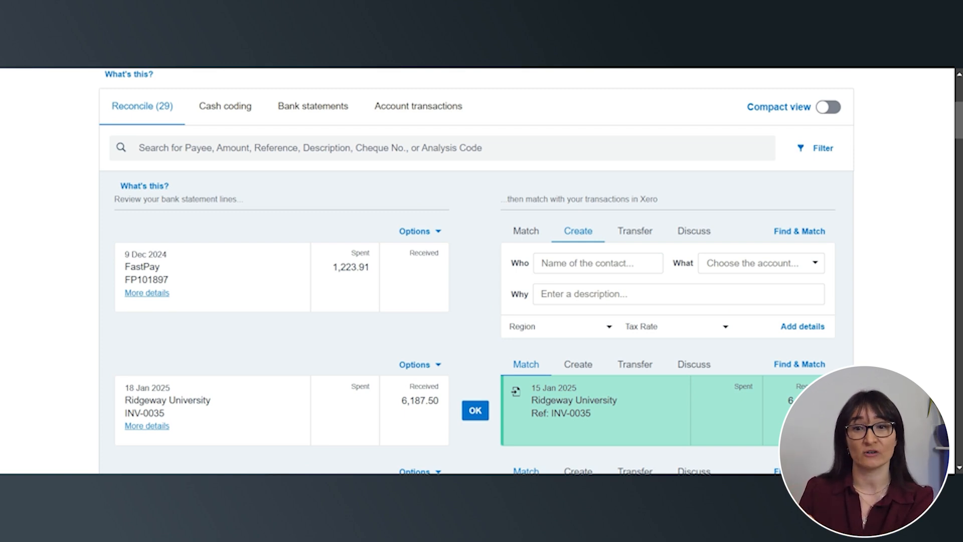
scroll(496, 281, down, 4)
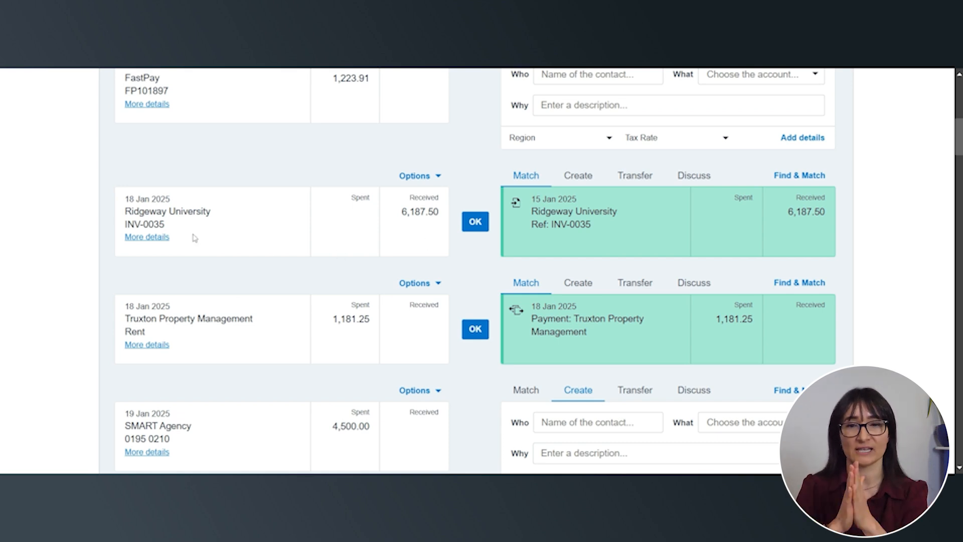
click(475, 222)
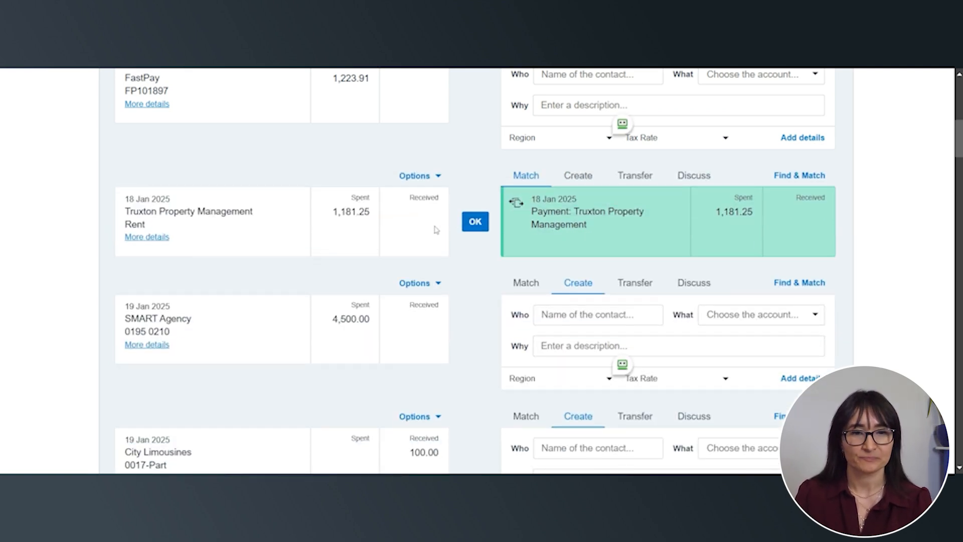
click(473, 225)
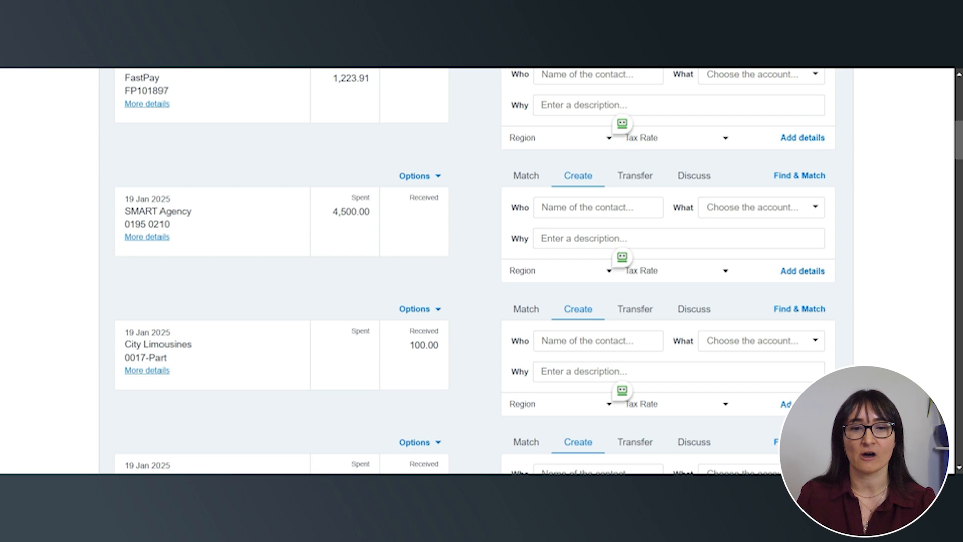
Look for transactions matching the 4,500.00 SMART Agency statement line, sorting the candidates by amount spent from highest to lowest
drag(173, 225, 123, 223)
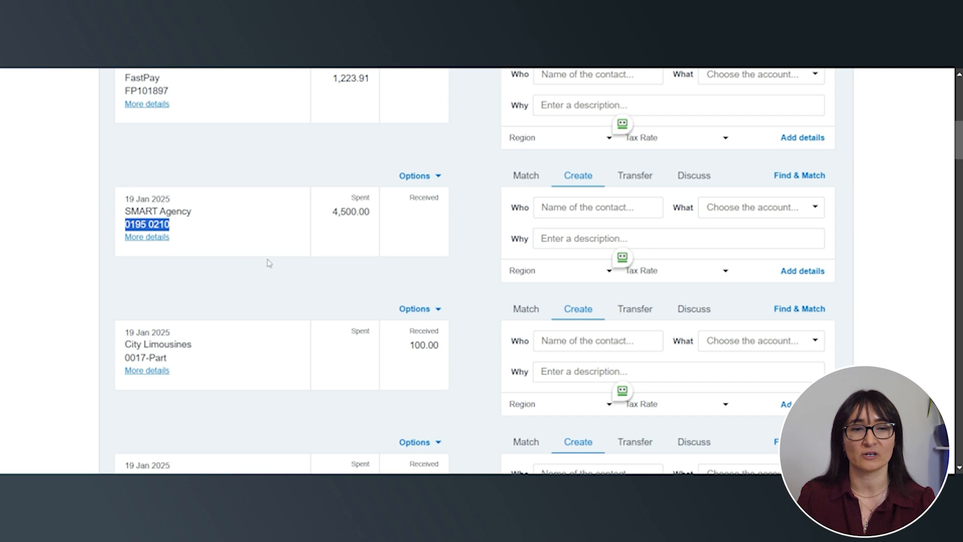
click(489, 219)
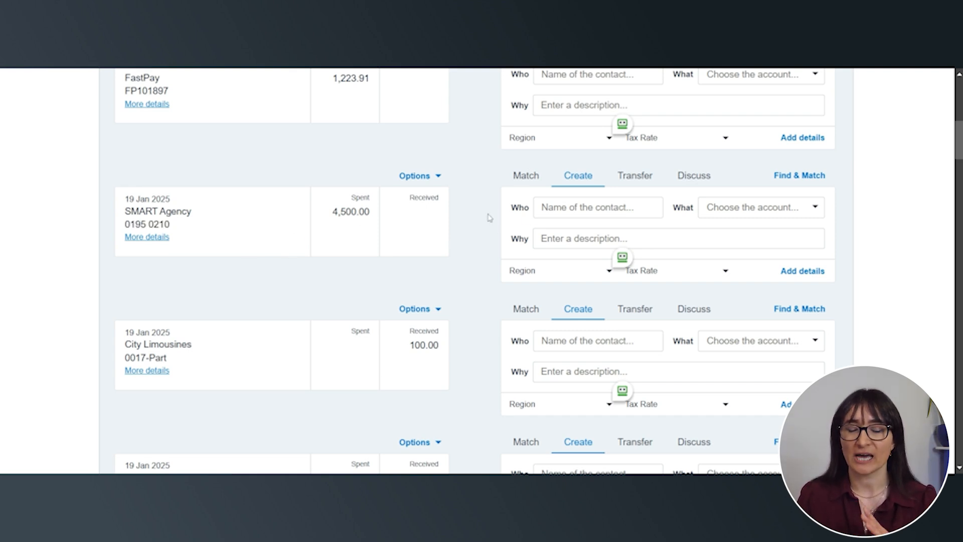
click(532, 186)
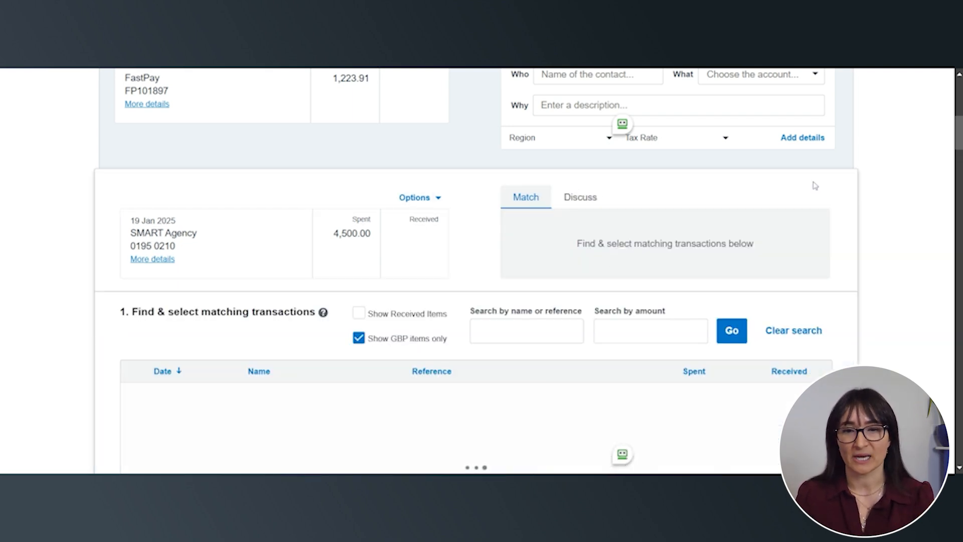
scroll(814, 189, down, 1)
scroll(814, 189, down, 1)
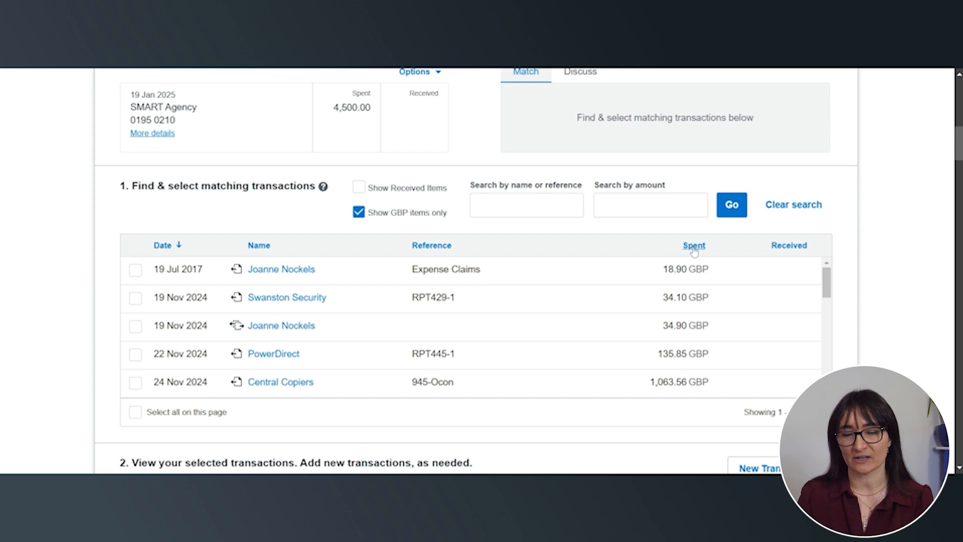
click(694, 245)
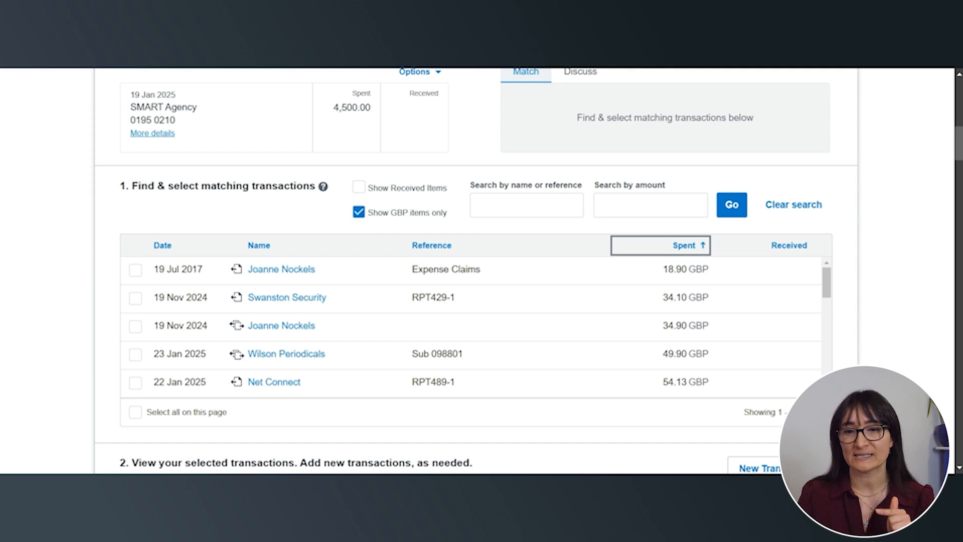
click(685, 251)
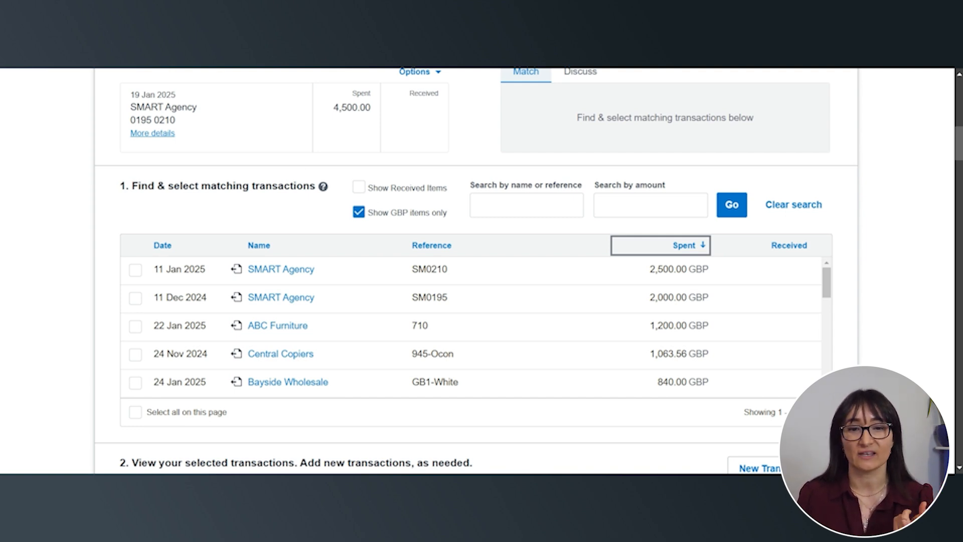
Select the SMART Agency bills SM0195 and SM0210 as matches for the 4,500.00 statement line
drag(176, 121, 128, 121)
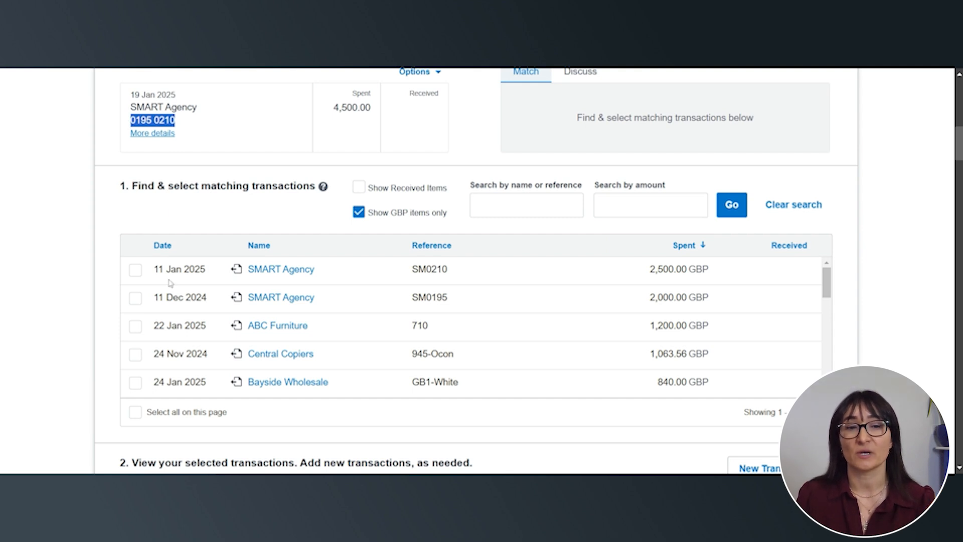
click(136, 299)
click(135, 271)
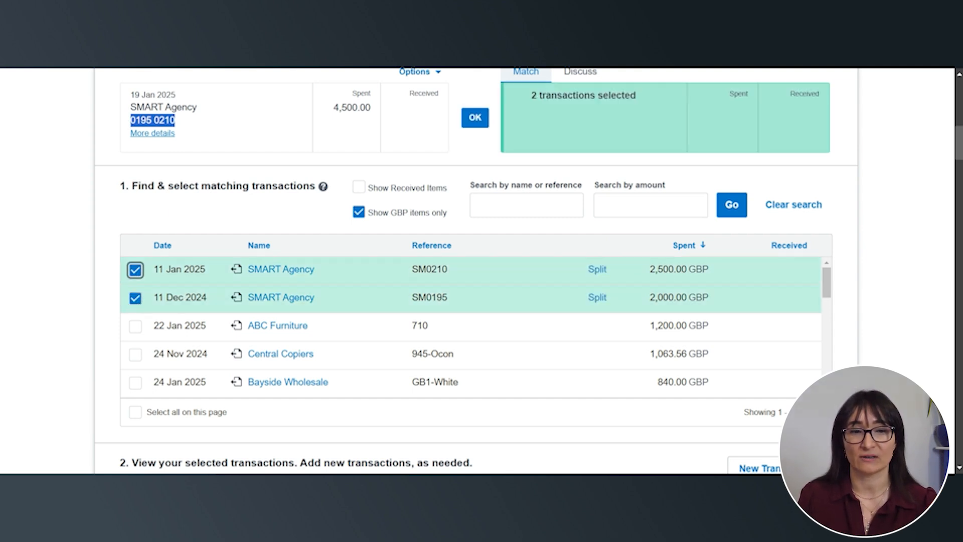
scroll(863, 168, down, 6)
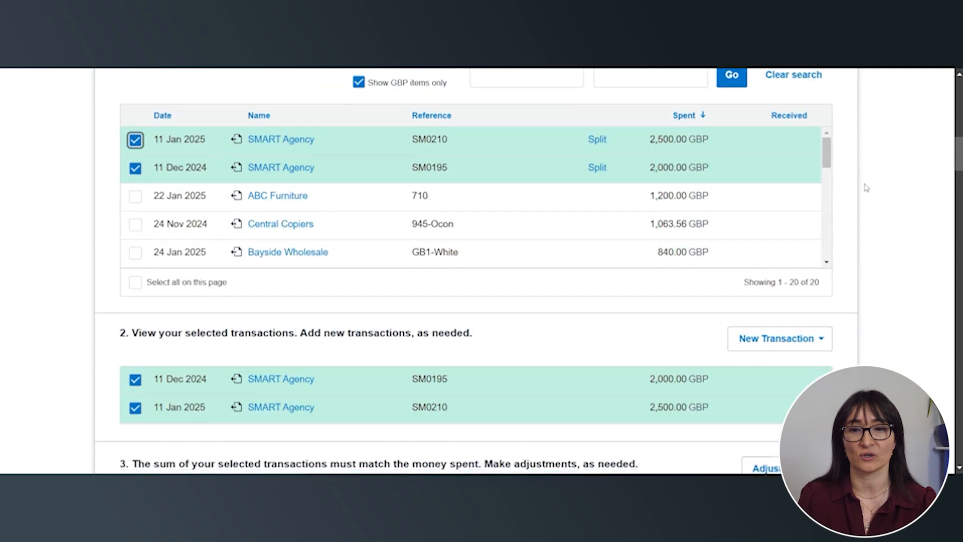
Reconcile the 4,500.00 SMART Agency statement line with the two selected bills
click(743, 374)
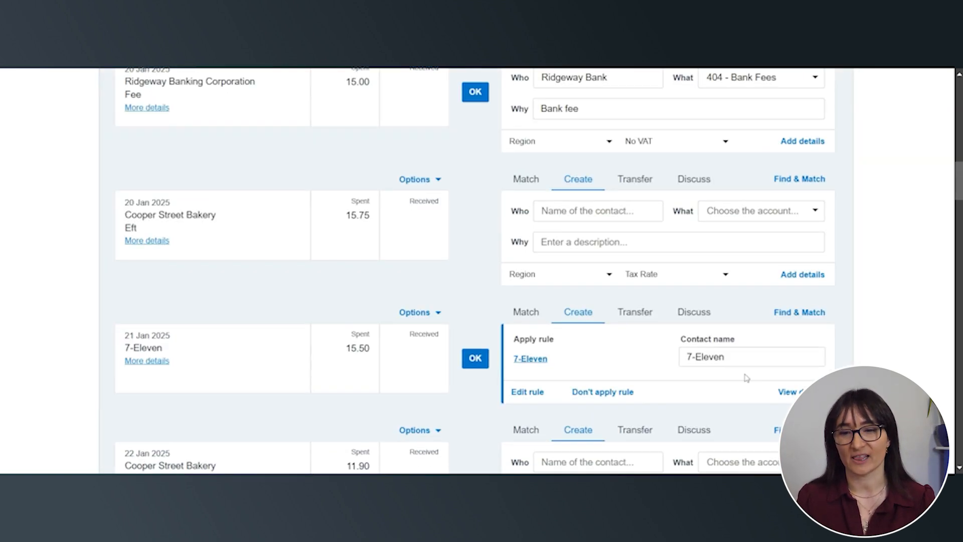
Open matching for the 100.00 City Limousines statement line and search its candidate transactions for "city lim"
scroll(466, 340, up, 5)
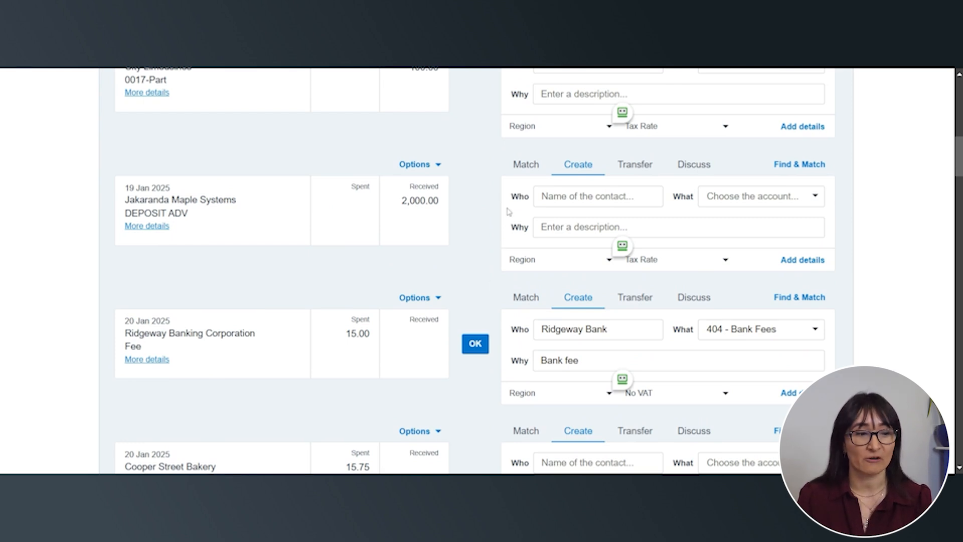
scroll(506, 223, up, 1)
scroll(505, 224, up, 1)
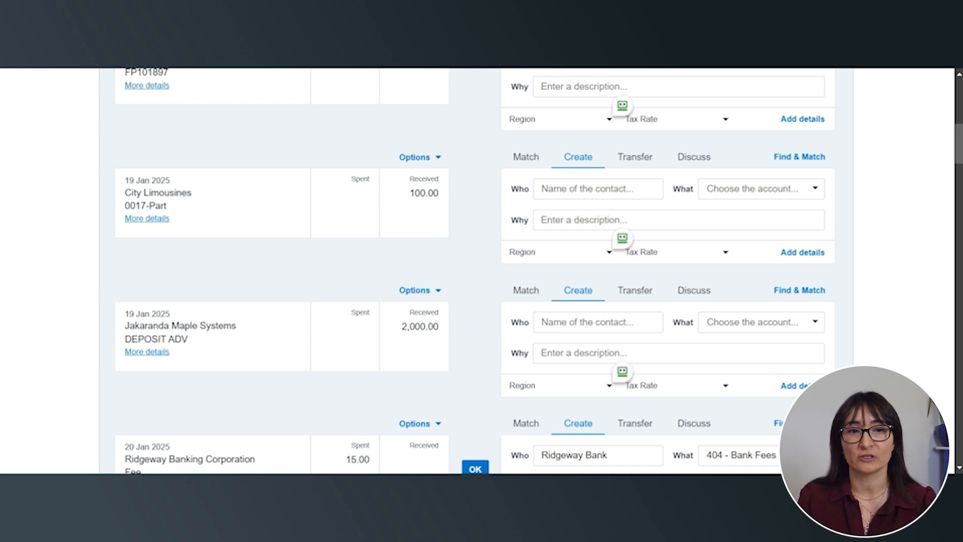
click(510, 162)
click(527, 312)
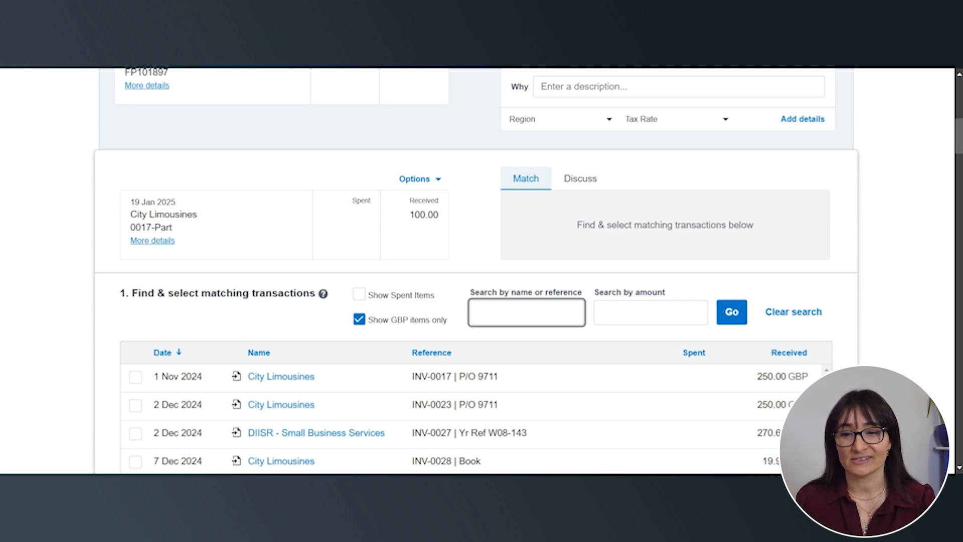
text(y lim)
click(732, 311)
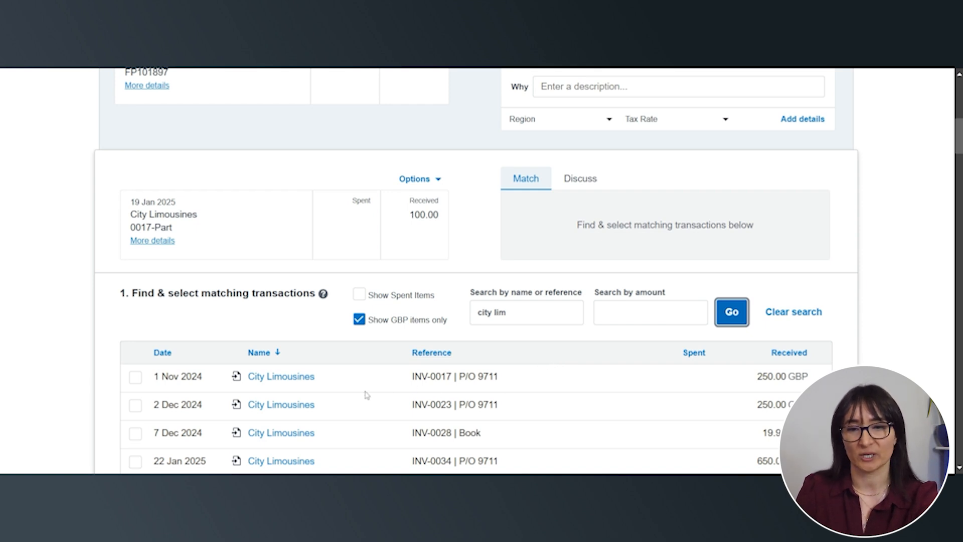
Select City Limousines invoice INV-0017 as the match and split it with a part payment of 100.00
scroll(365, 400, down, 3)
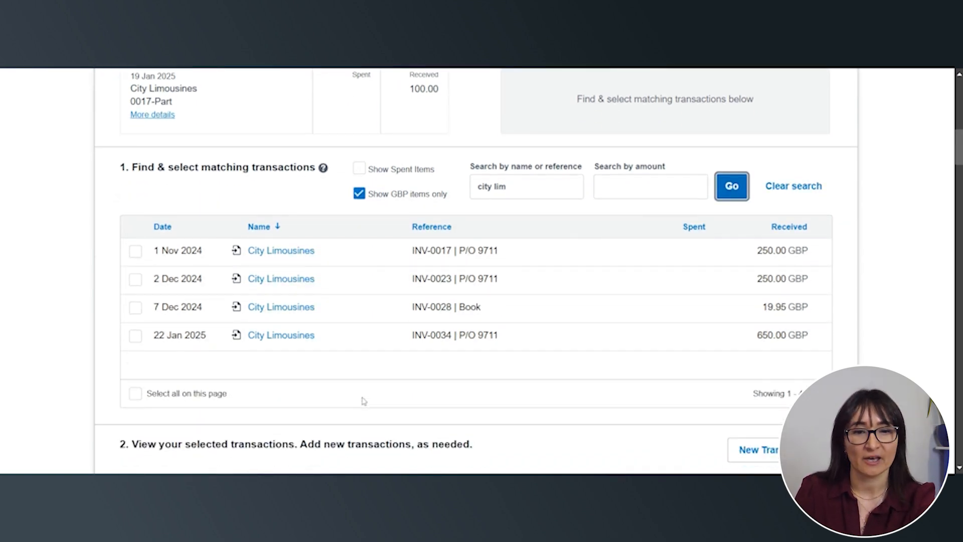
scroll(364, 400, up, 1)
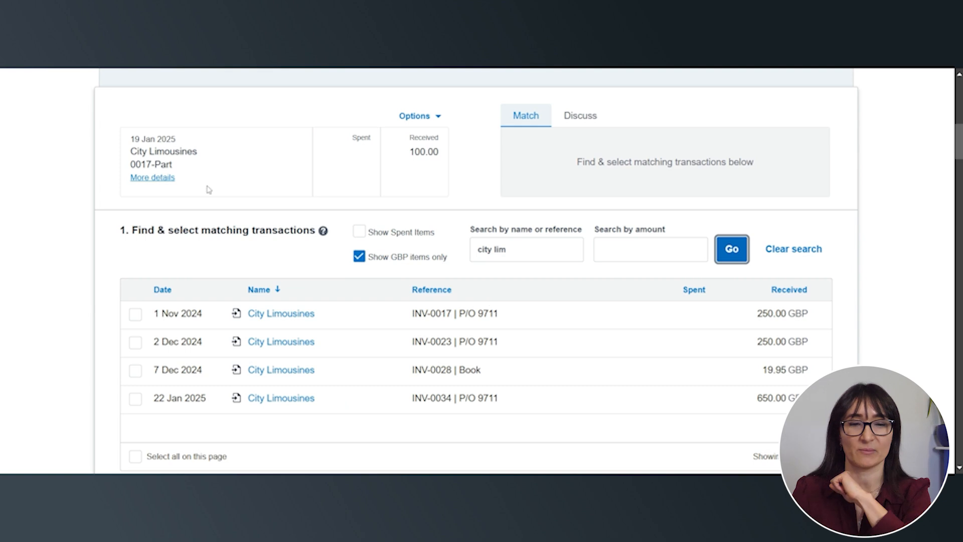
click(176, 170)
drag(176, 169, 130, 166)
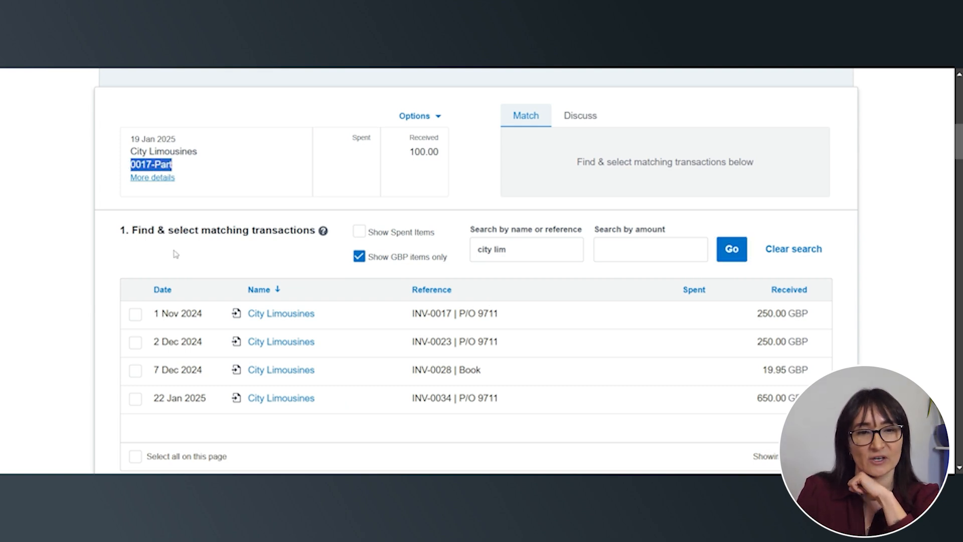
click(135, 316)
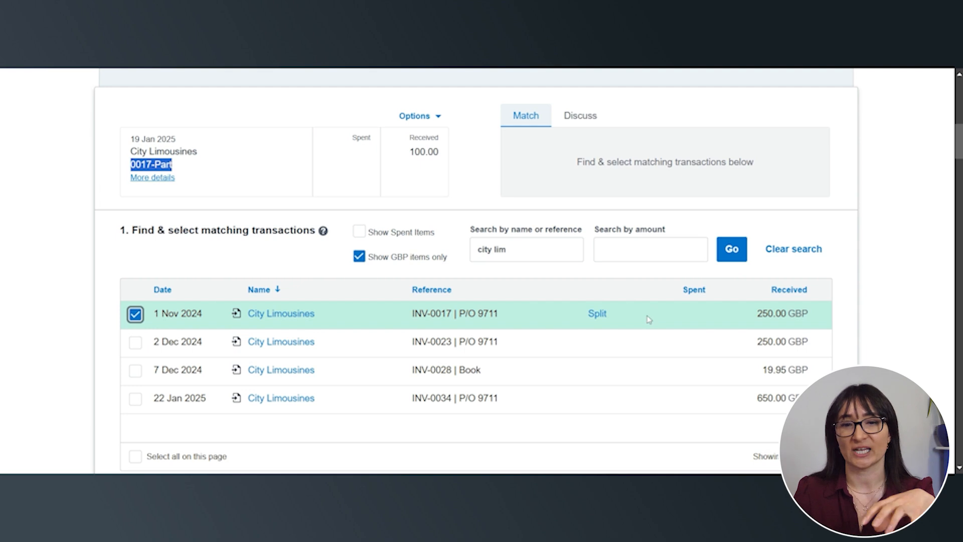
click(595, 315)
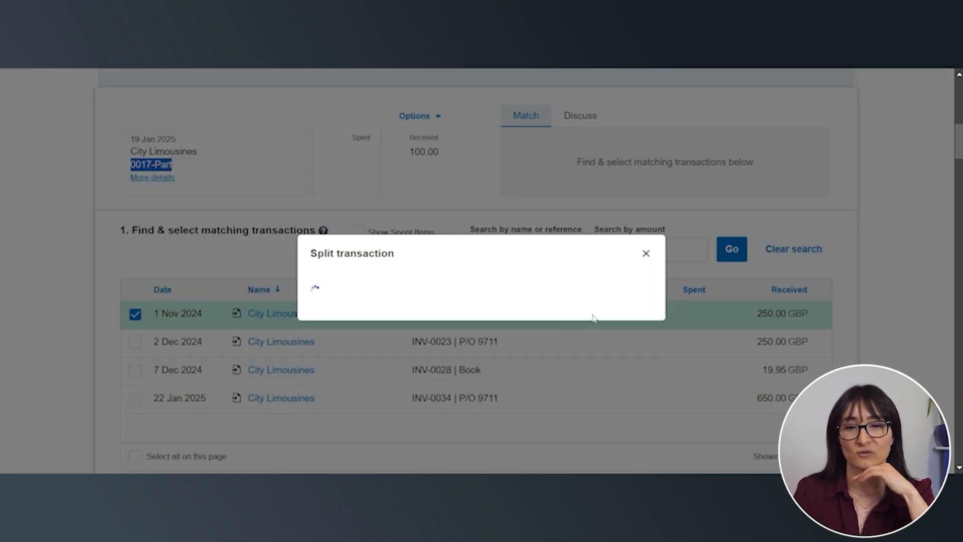
click(575, 337)
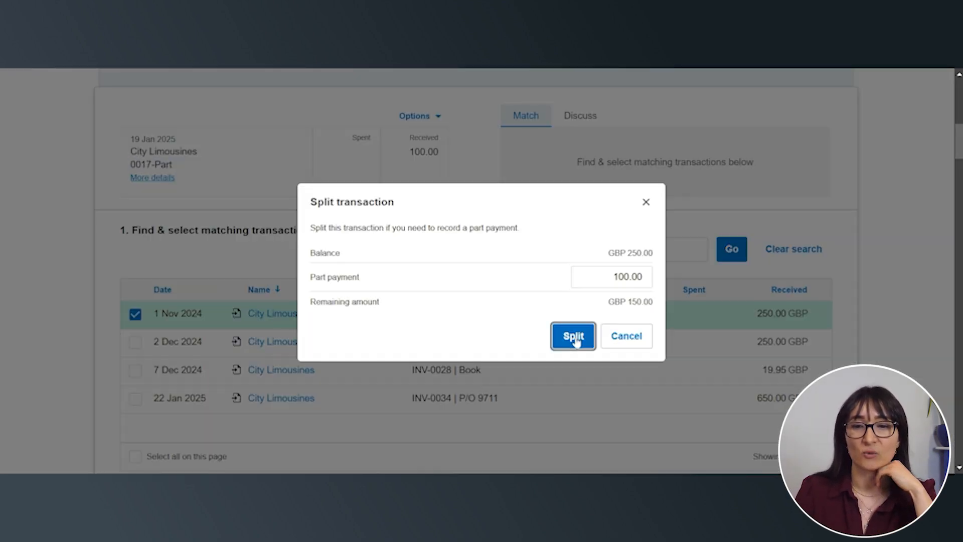
Reconcile the 100.00 City Limousines statement line with the split portion of INV-0017
scroll(857, 312, down, 4)
scroll(856, 311, down, 2)
scroll(853, 313, up, 2)
scroll(850, 317, down, 4)
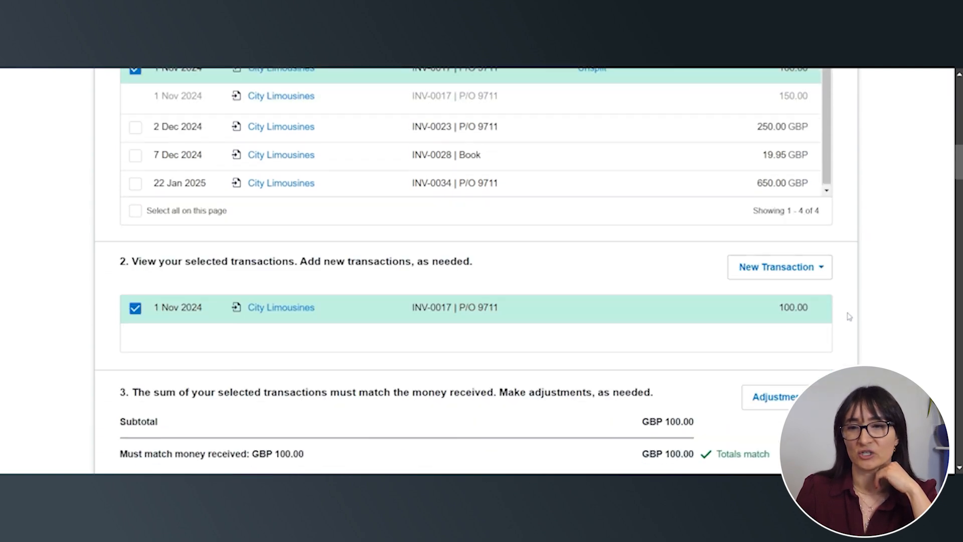
scroll(763, 346, up, 2)
scroll(781, 339, down, 3)
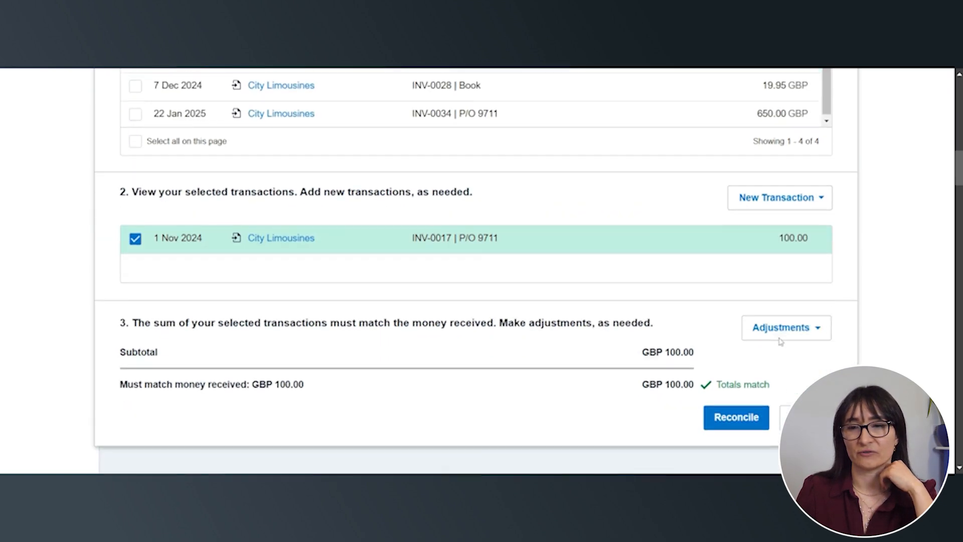
click(739, 357)
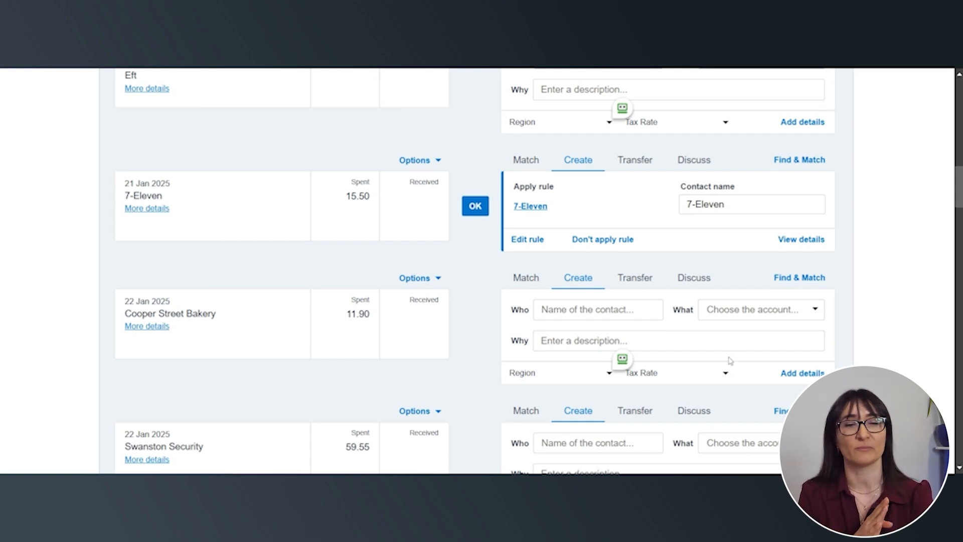
Reconcile the 15.50 7-Eleven statement line using its suggested bank rule
scroll(481, 290, up, 1)
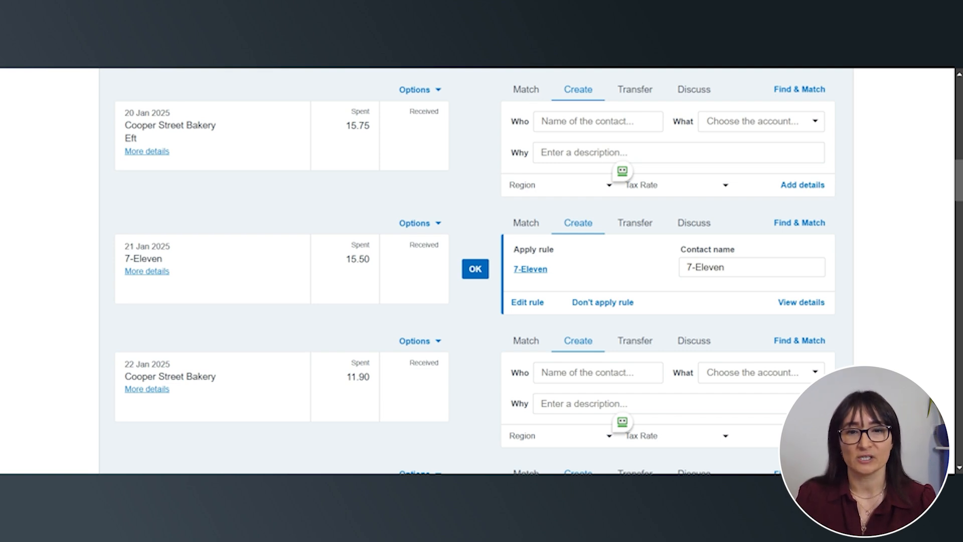
click(475, 268)
Start a bank rule from the 12.00 Central City Parking statement line and require all conditions to match
scroll(472, 296, down, 1)
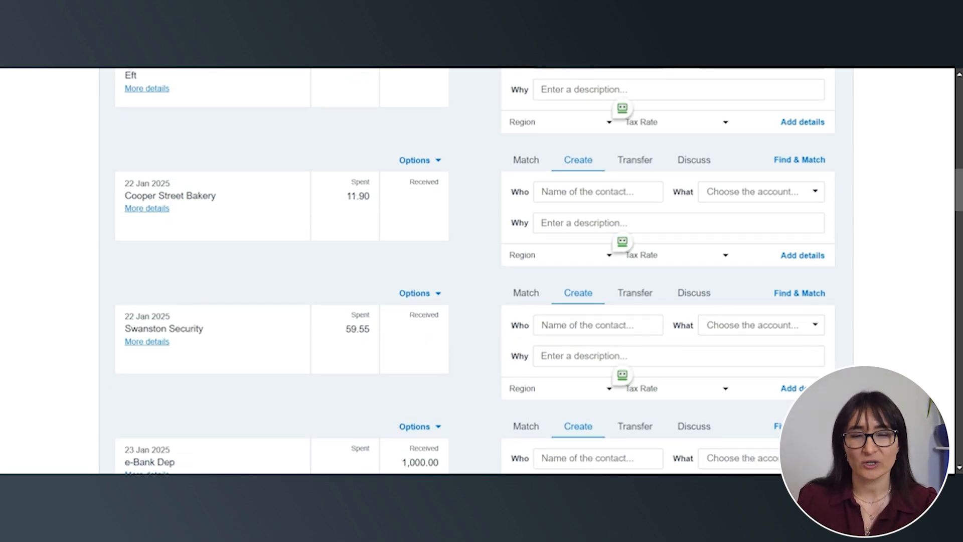
scroll(441, 354, up, 1)
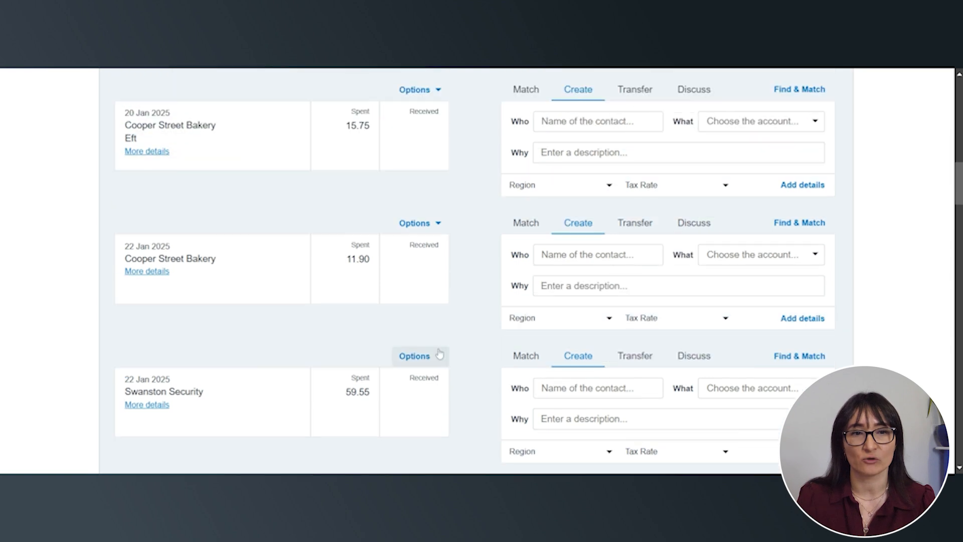
scroll(439, 351, down, 5)
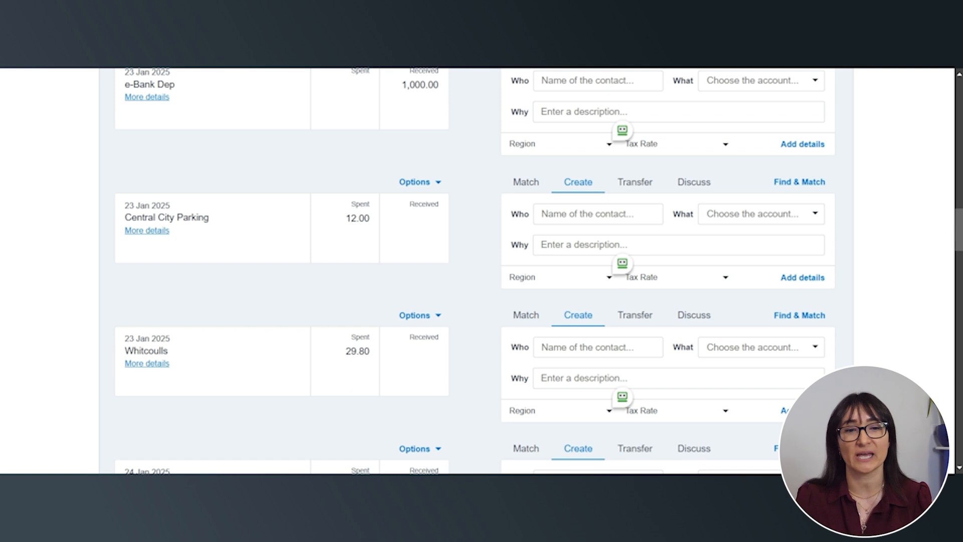
click(417, 183)
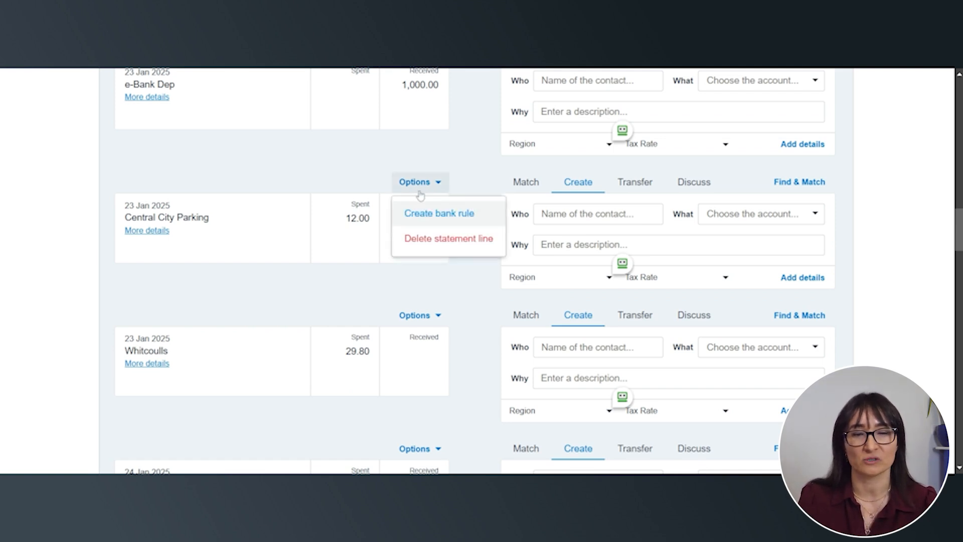
click(435, 217)
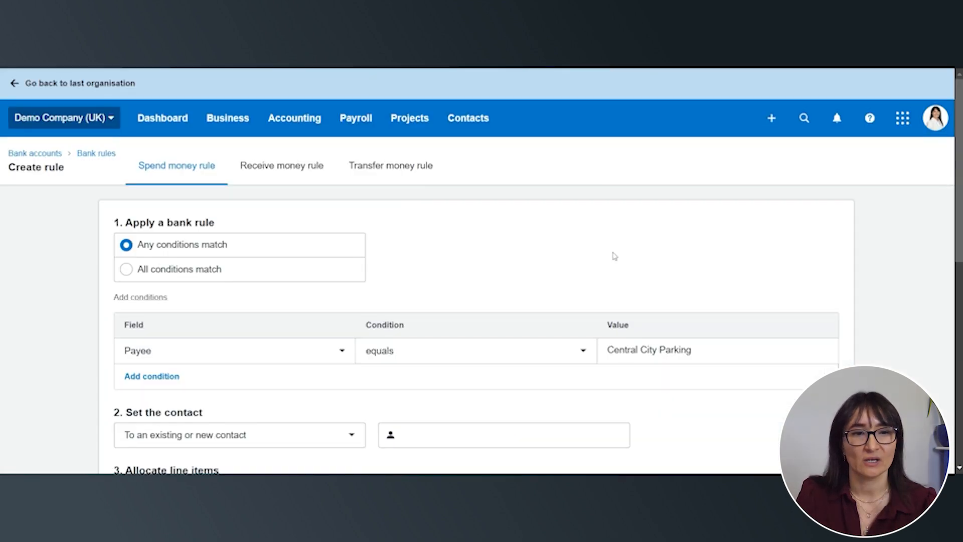
scroll(613, 254, down, 1)
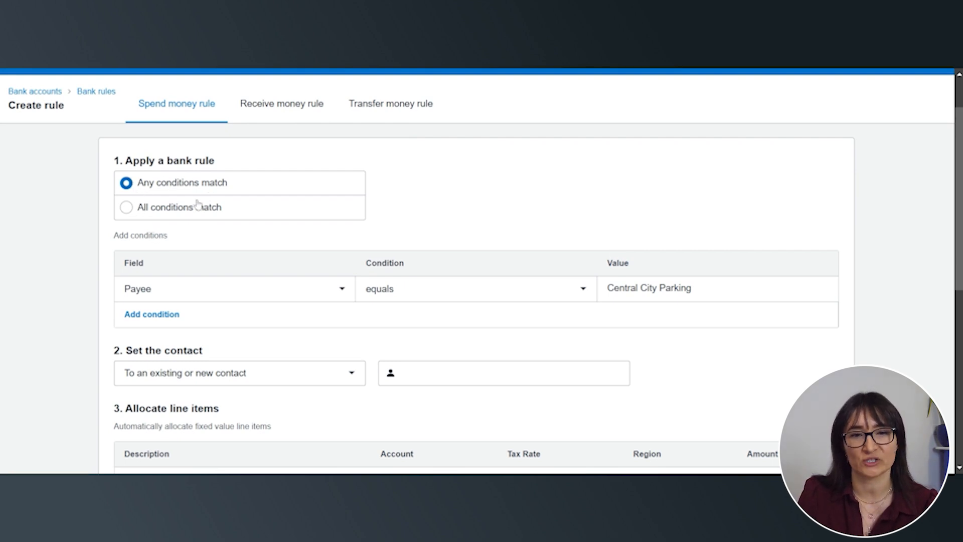
click(129, 214)
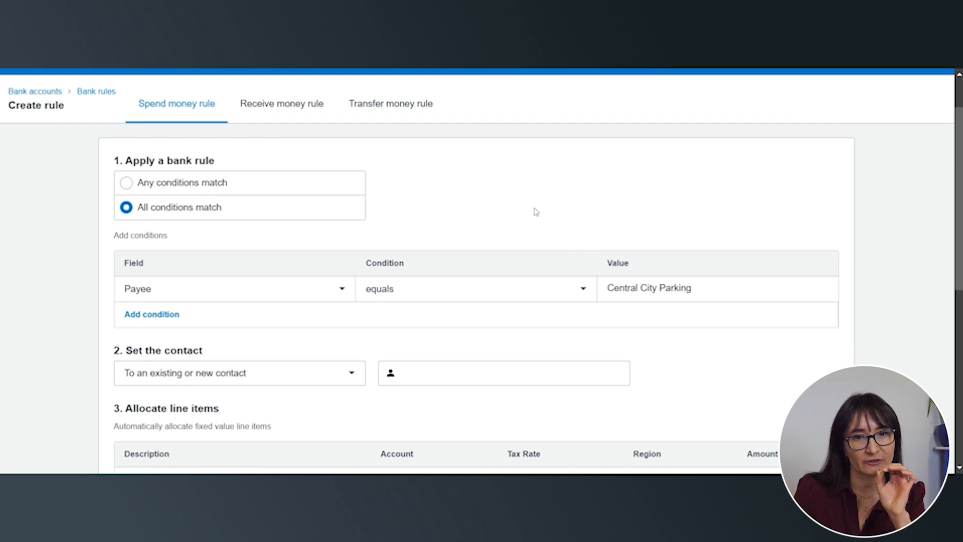
Set the rule's contact by creating Central City Parking as a new contact
scroll(533, 210, down, 1)
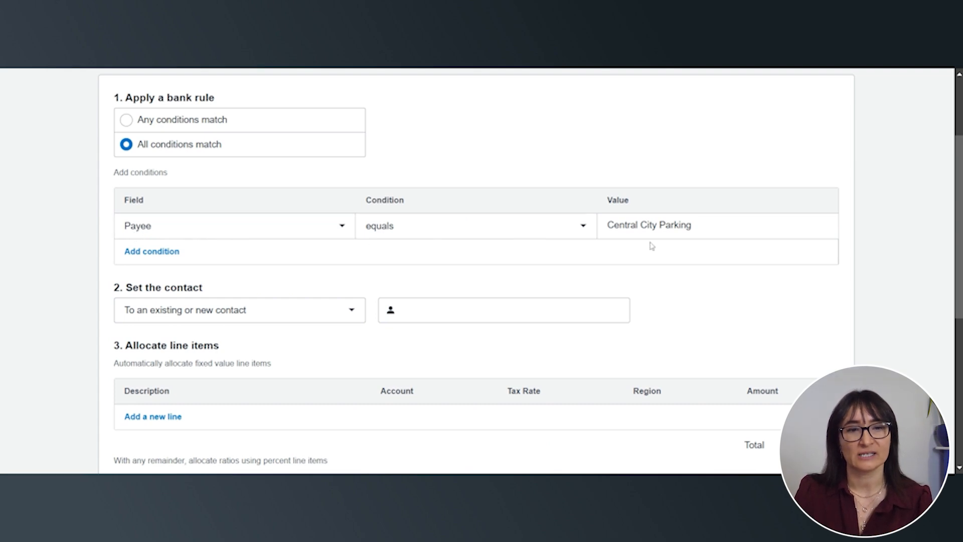
scroll(284, 327, down, 1)
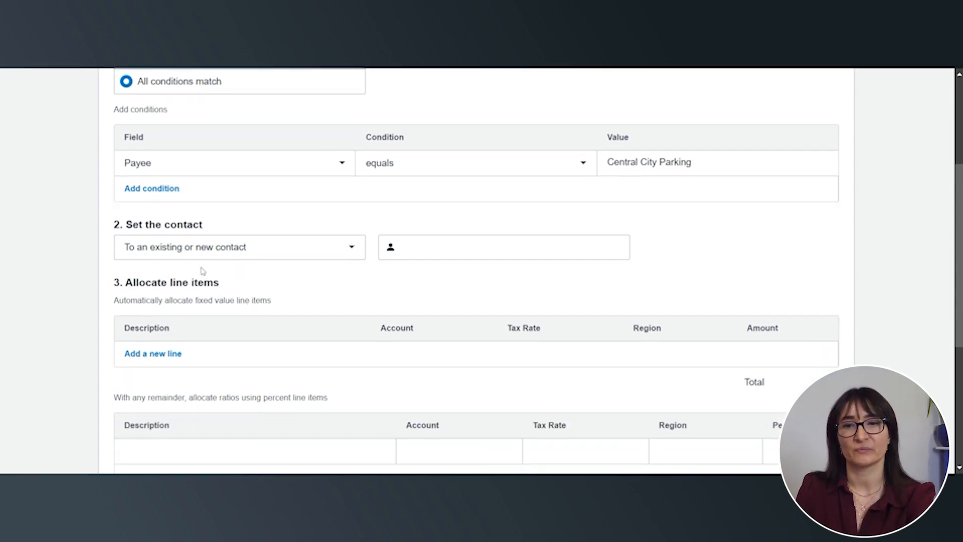
click(410, 247)
drag(694, 162, 605, 163)
key(ctrl+c)
click(411, 247)
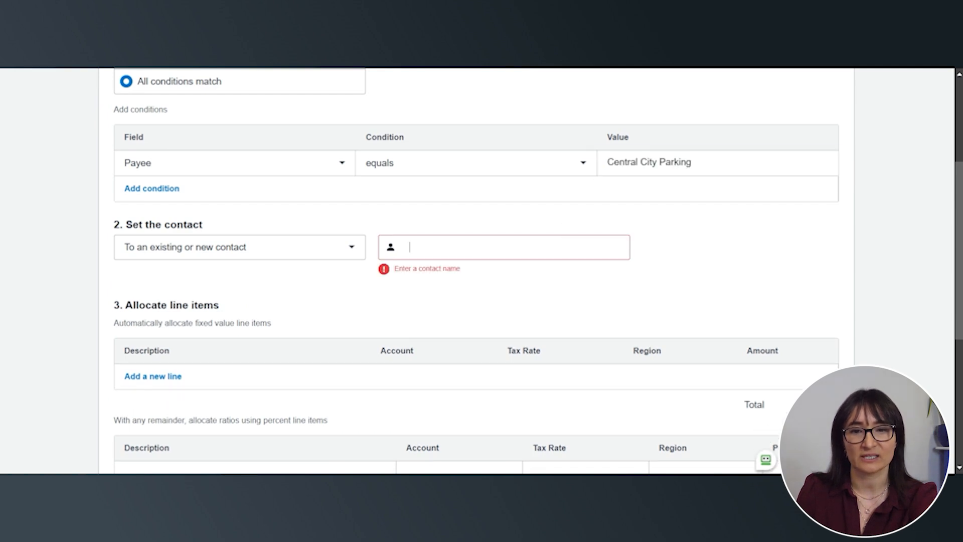
key(ctrl+v)
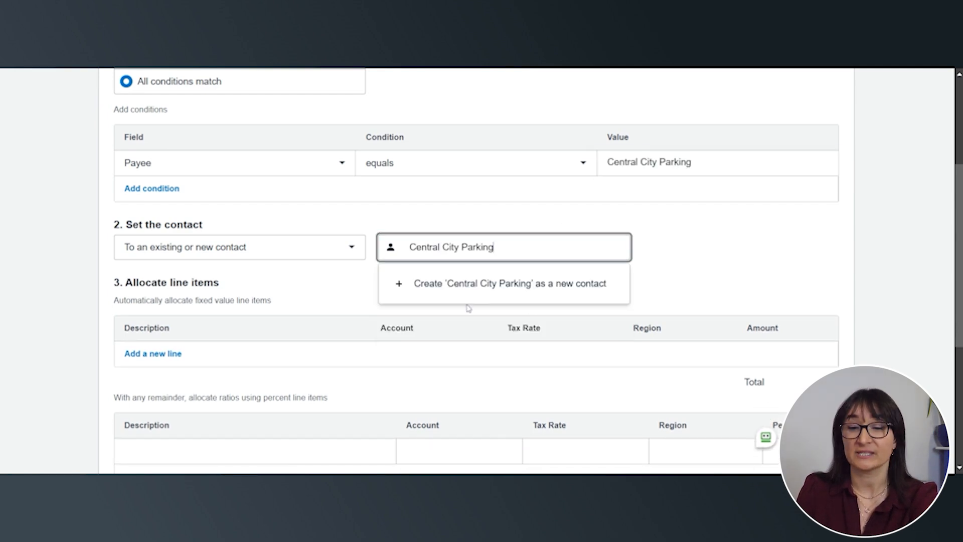
click(497, 284)
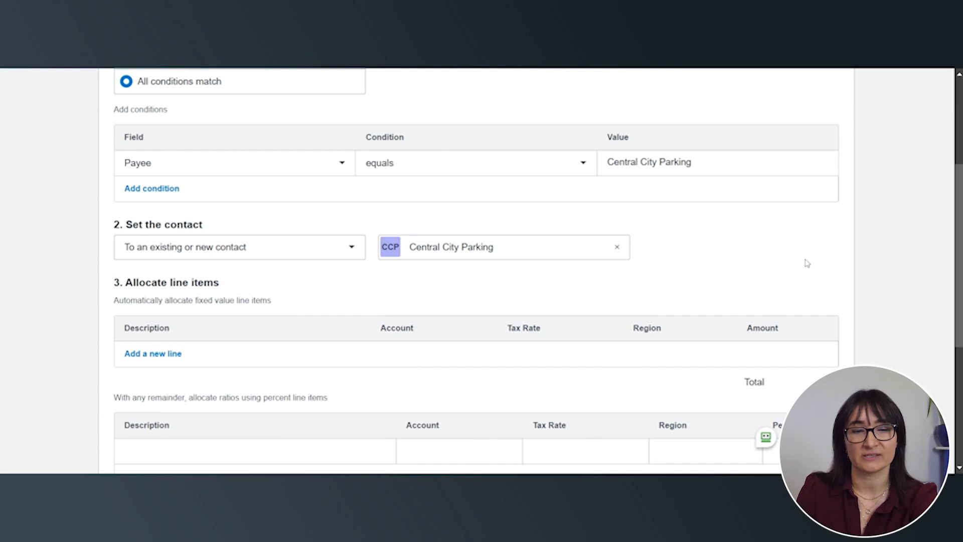
Fill in the rule's percent line item with the description "Parking charges" and account 449 - Motor Vehicle Expenses
scroll(807, 264, down, 3)
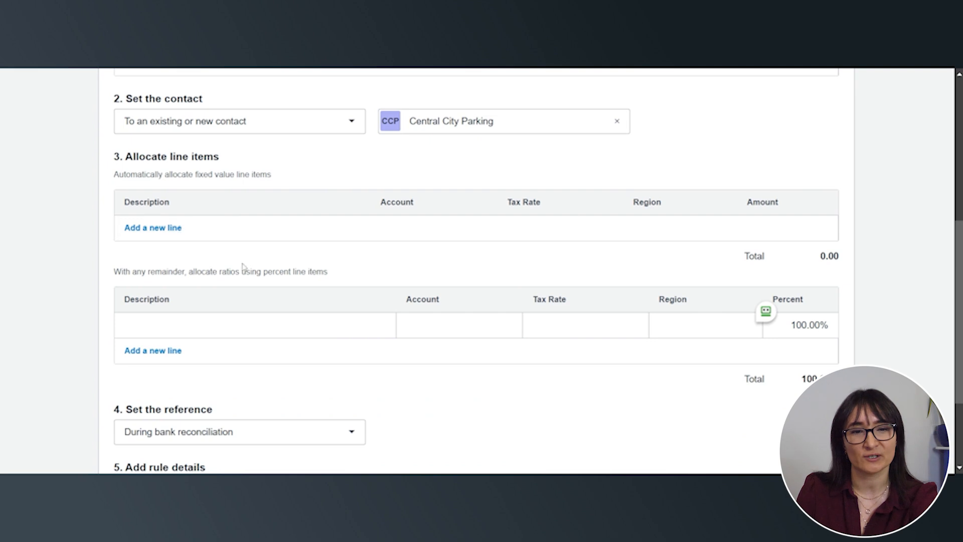
scroll(198, 305, down, 1)
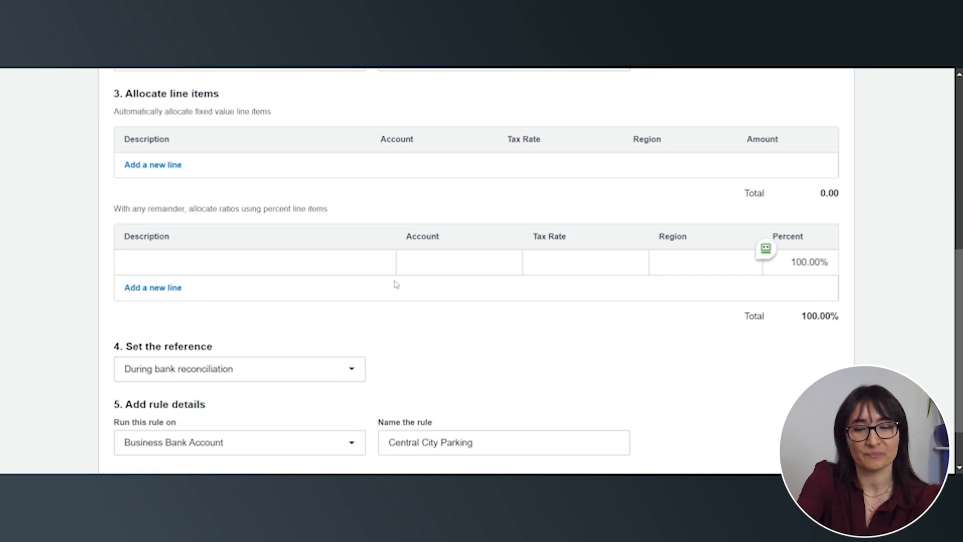
click(255, 261)
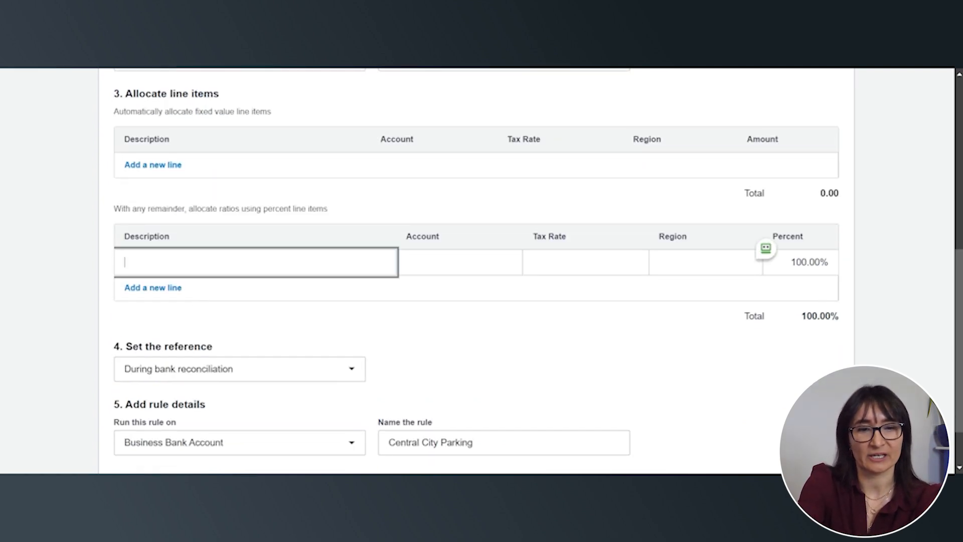
text(Parking)
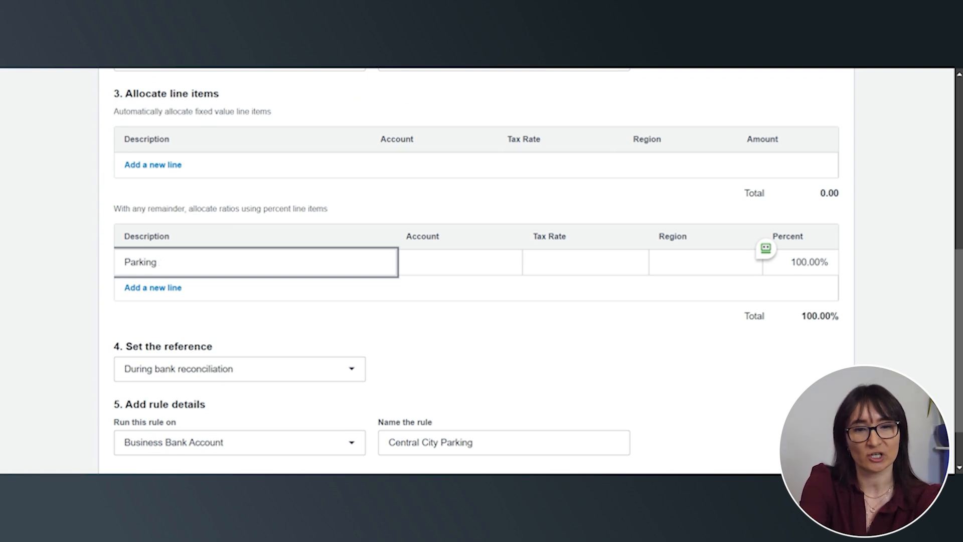
text( charges)
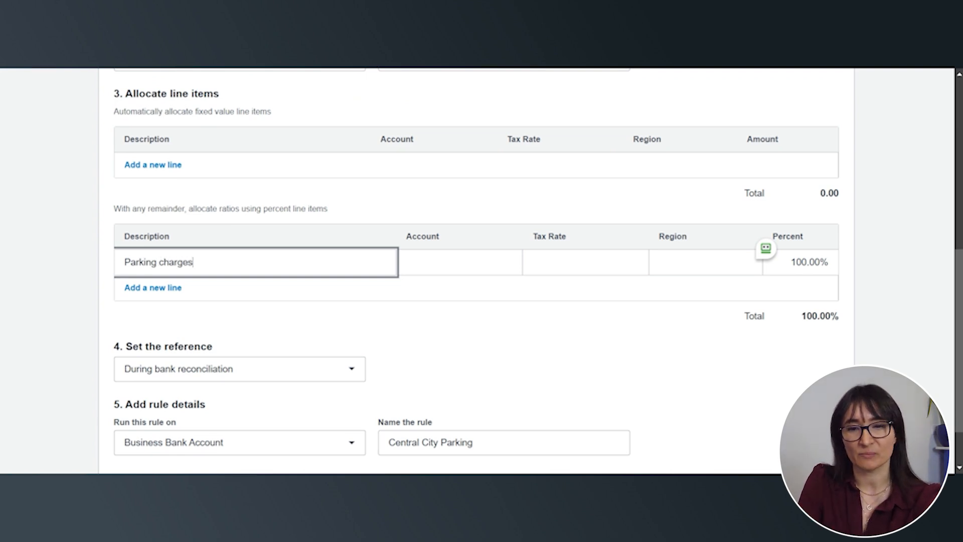
key(Tab)
text(motor)
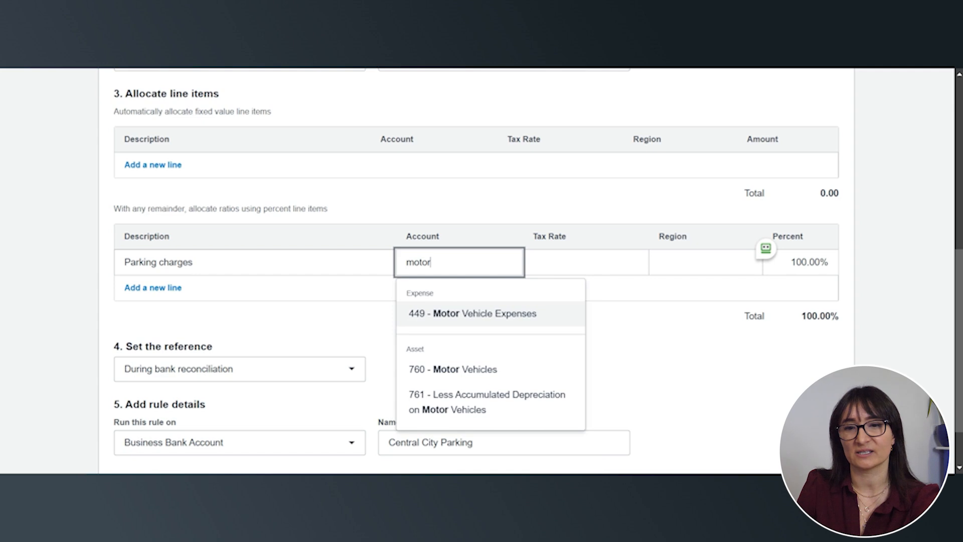
click(440, 321)
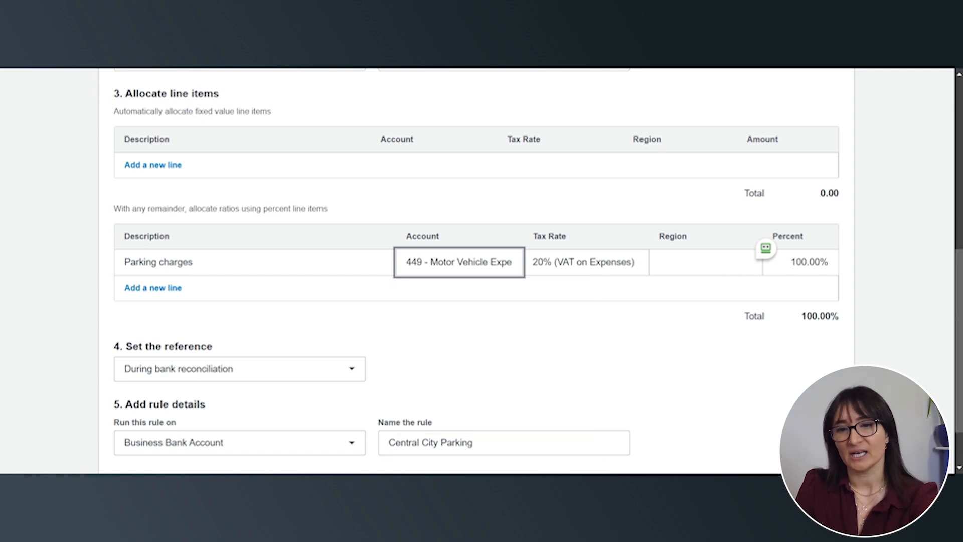
click(700, 389)
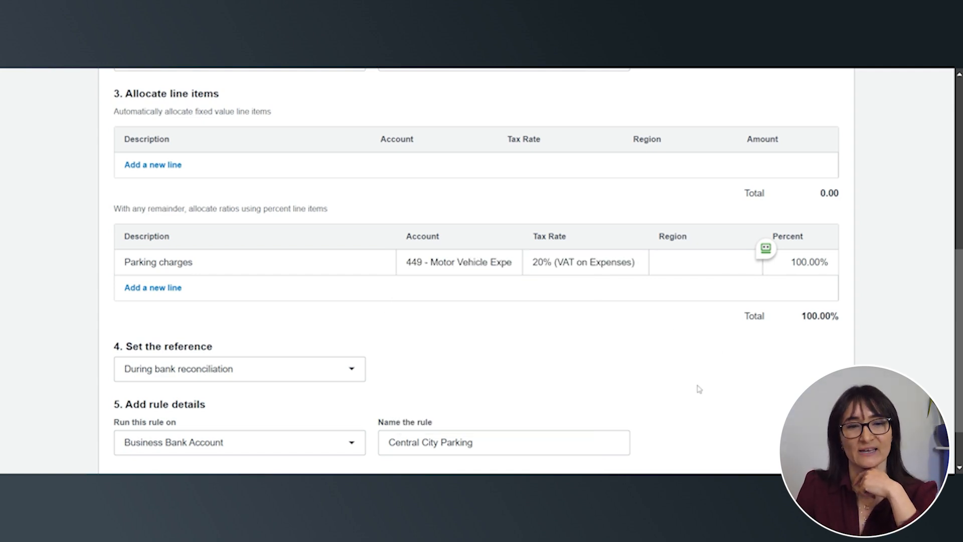
Save the Central City Parking bank rule for the Business Bank Account
scroll(700, 388, down, 2)
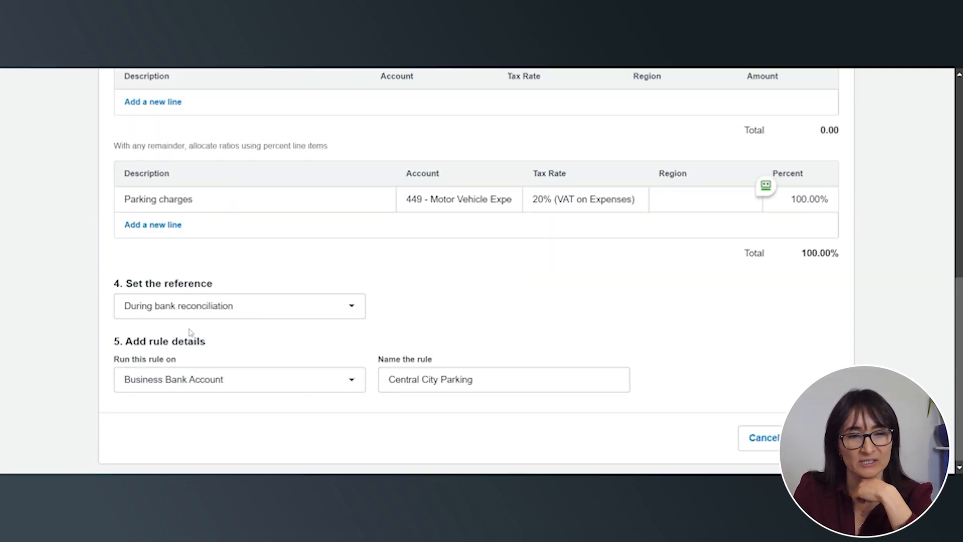
scroll(215, 366, down, 1)
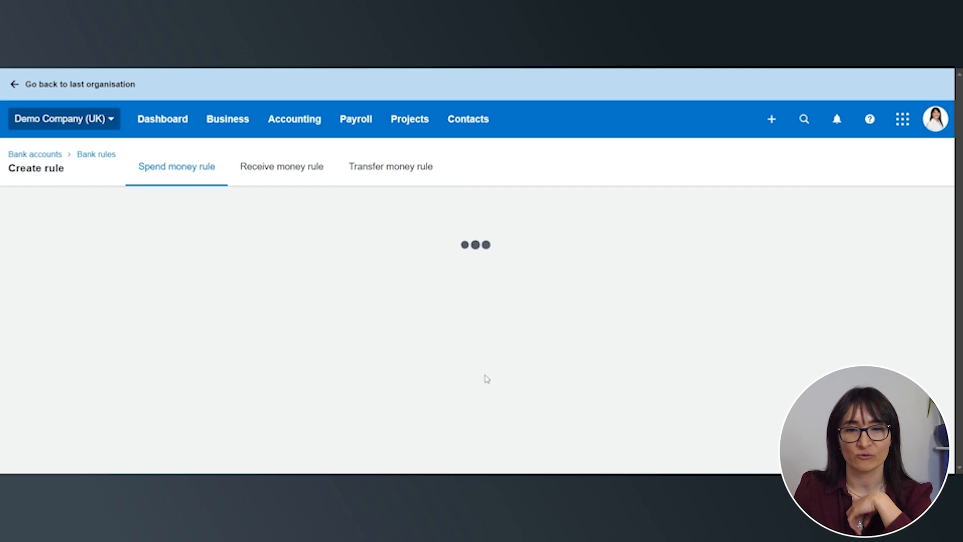
scroll(487, 380, down, 1)
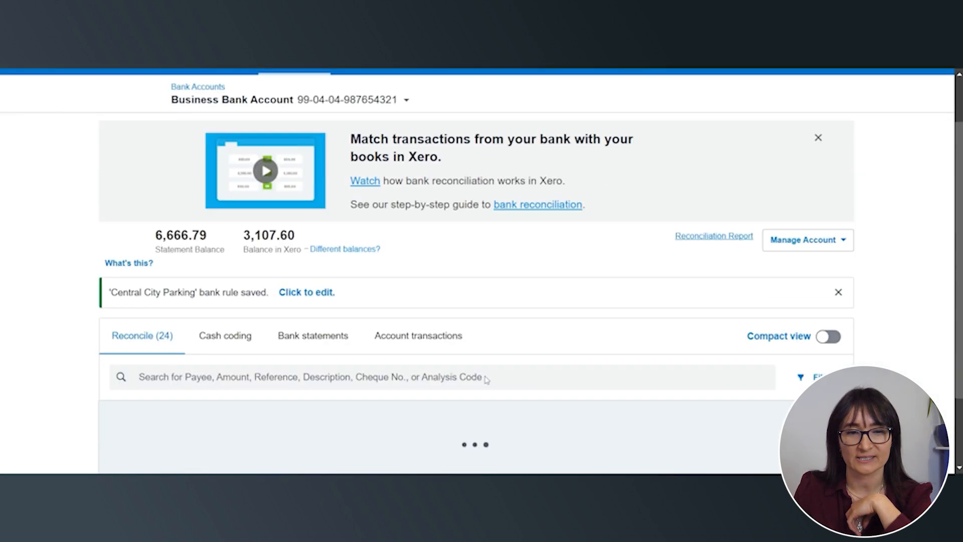
Reconcile the 12.00 Central City Parking statement lines of 23 and 24 Jan 2025 by applying the Central City Parking bank rule
scroll(487, 380, down, 2)
scroll(487, 381, down, 2)
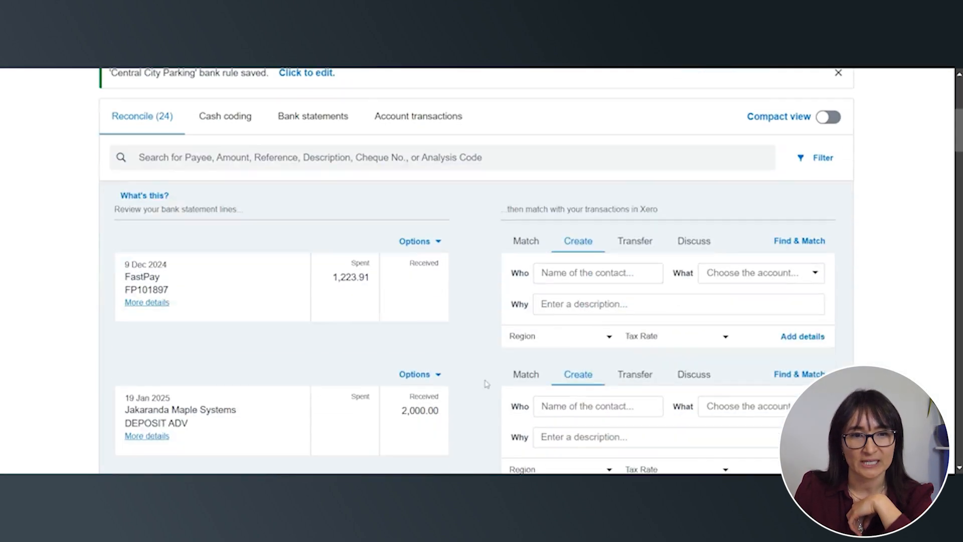
scroll(486, 383, down, 6)
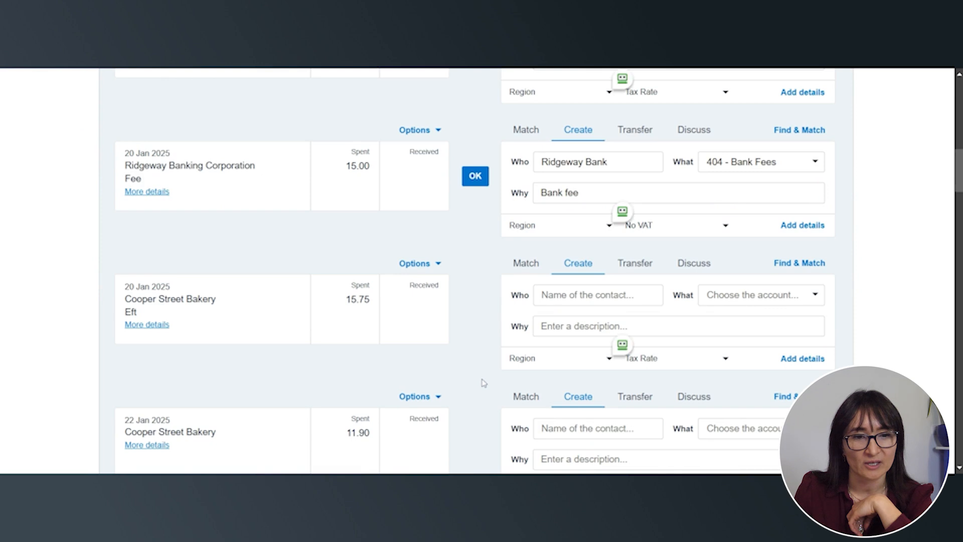
scroll(483, 383, down, 7)
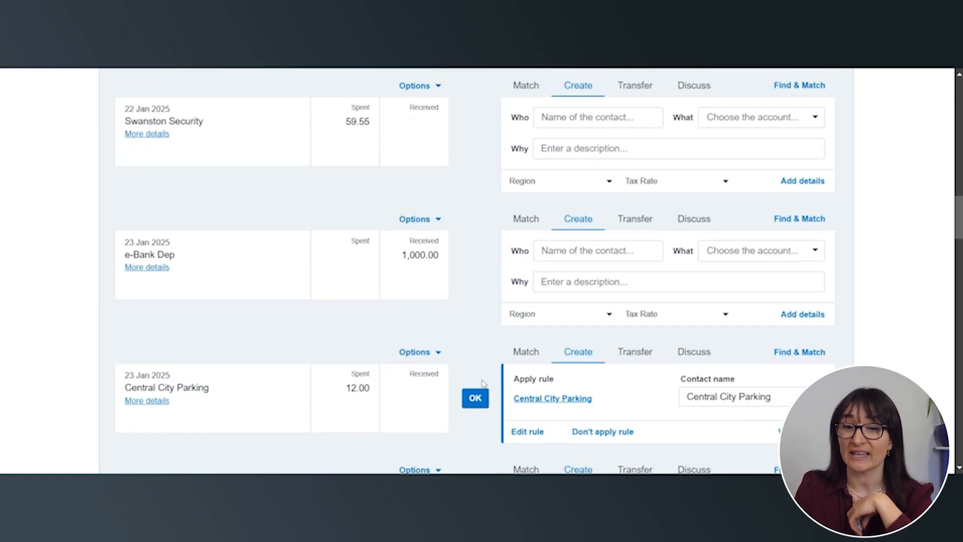
scroll(482, 384, down, 1)
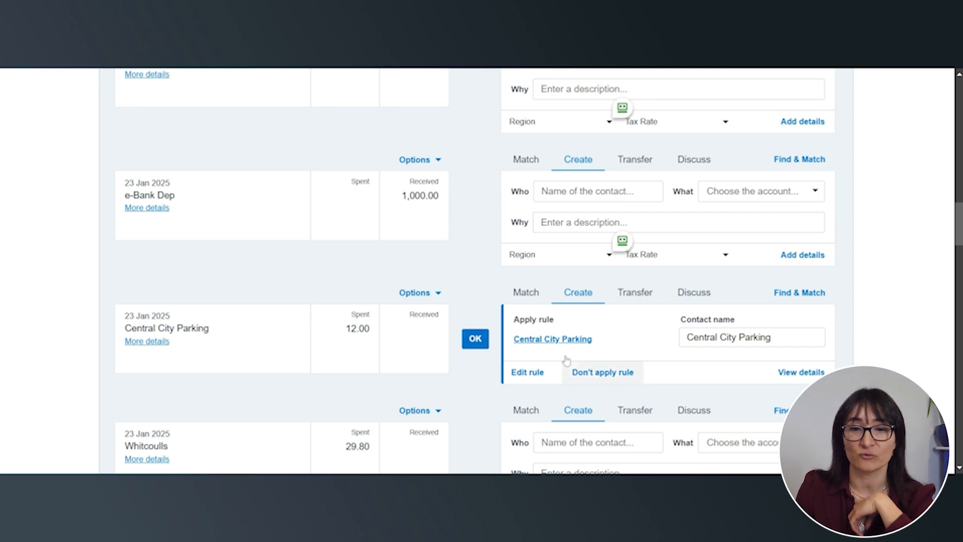
click(475, 340)
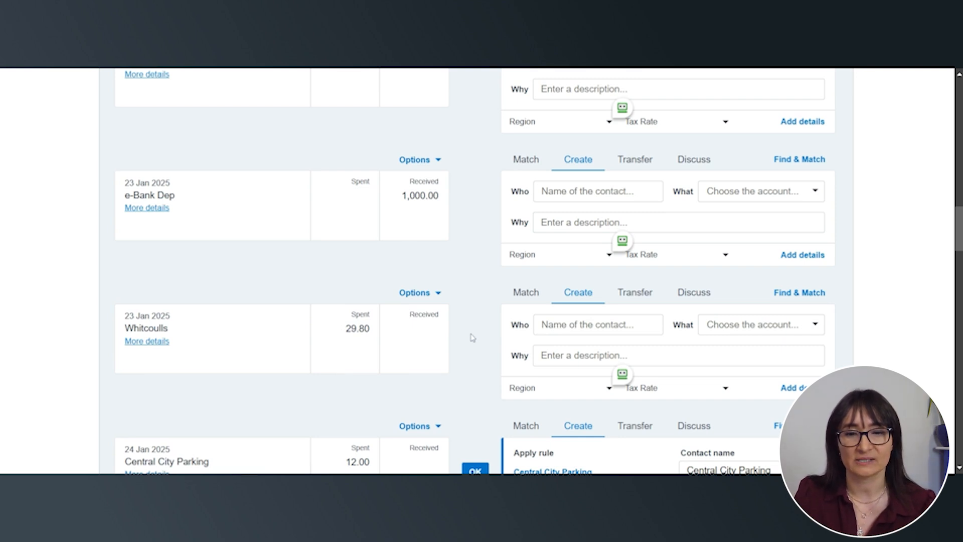
scroll(491, 338, down, 4)
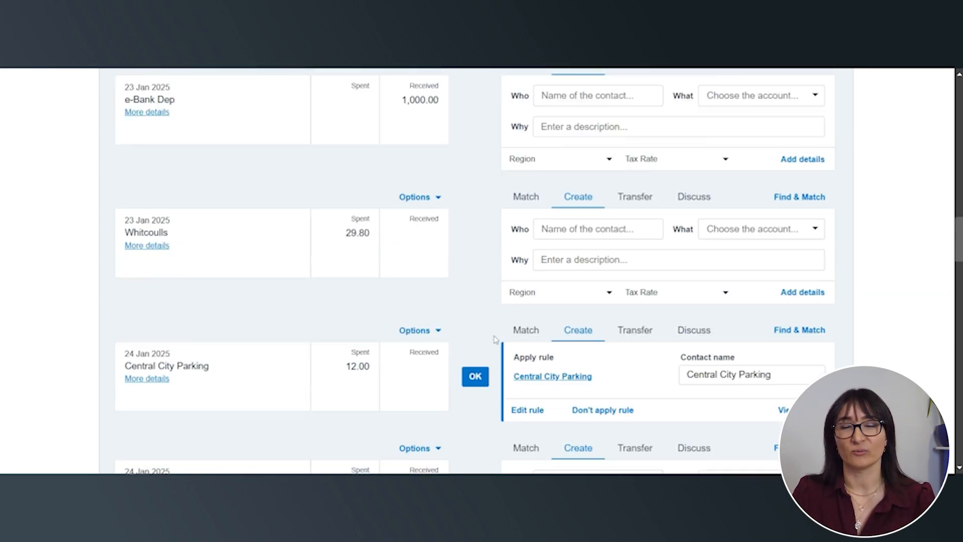
click(475, 283)
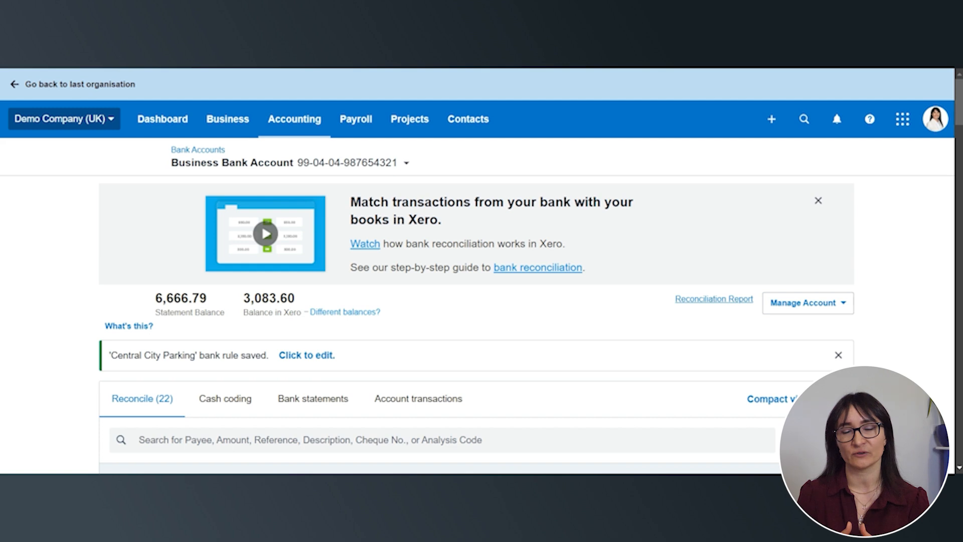
Start a new invoice and address it to Green Company trading, added as a new contact
click(772, 119)
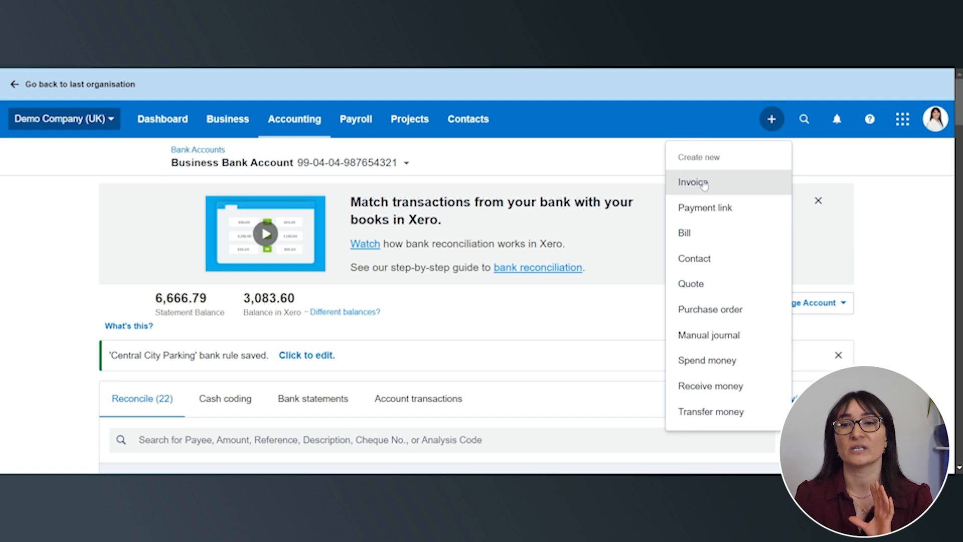
click(695, 184)
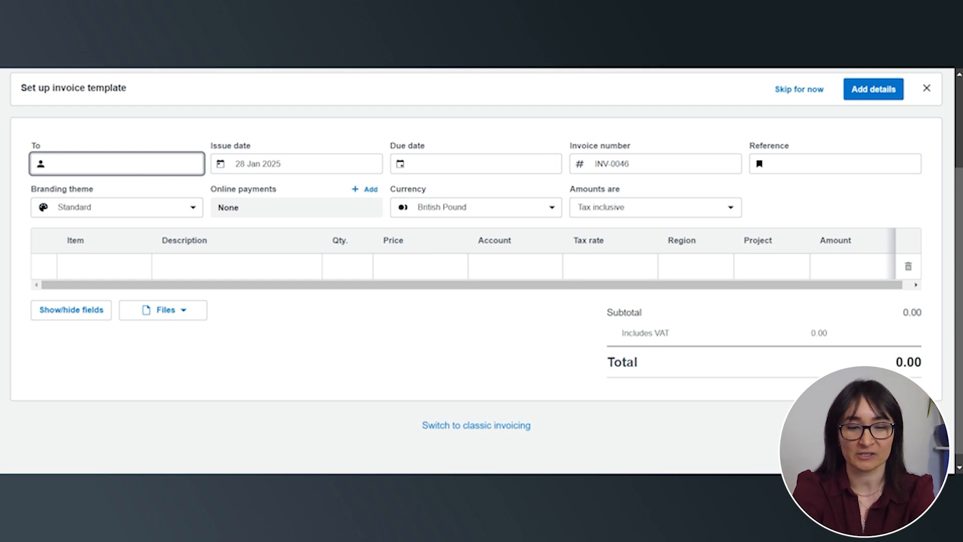
text(Gree)
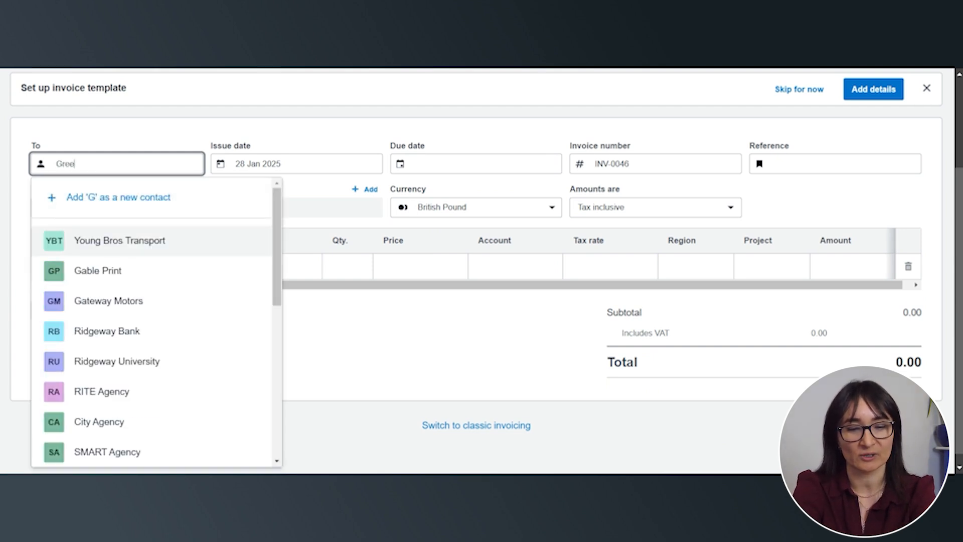
text(n Company )
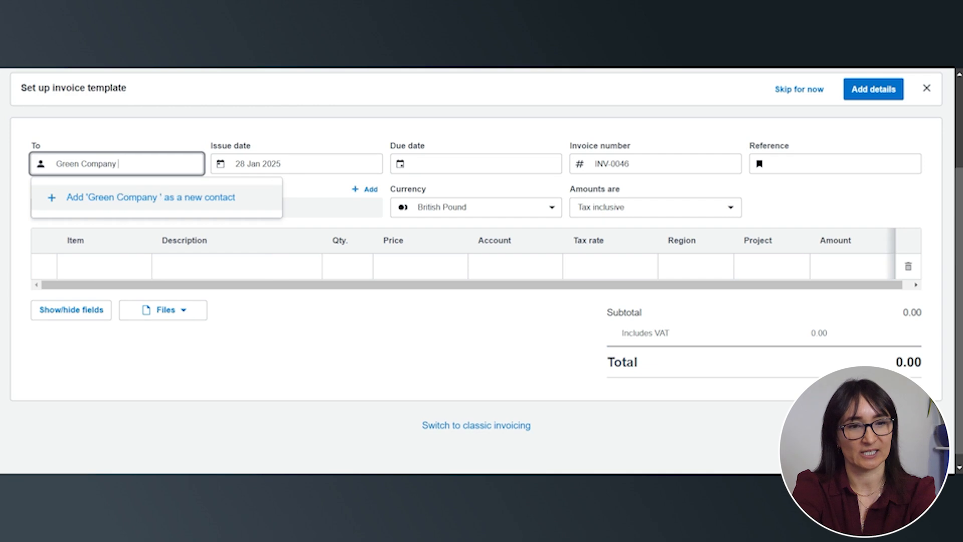
text(trading)
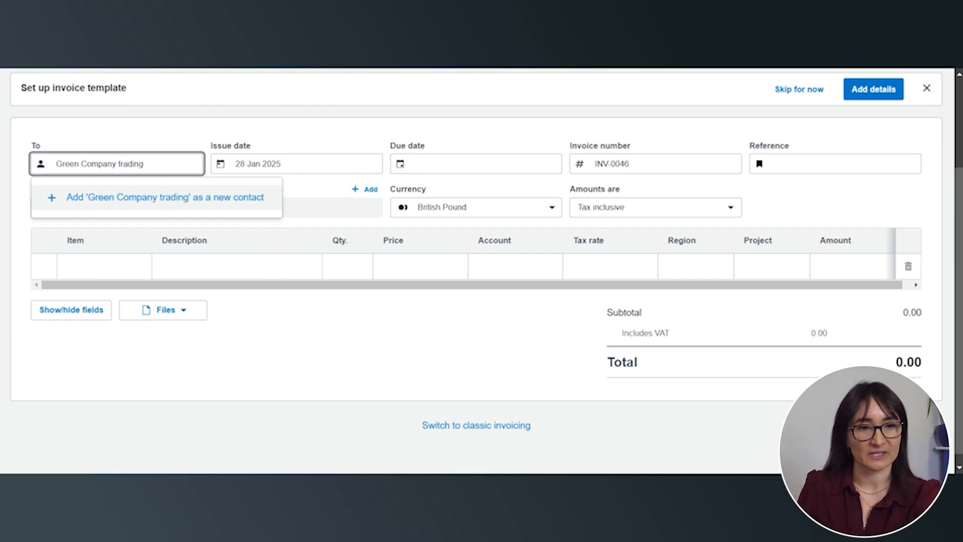
click(134, 197)
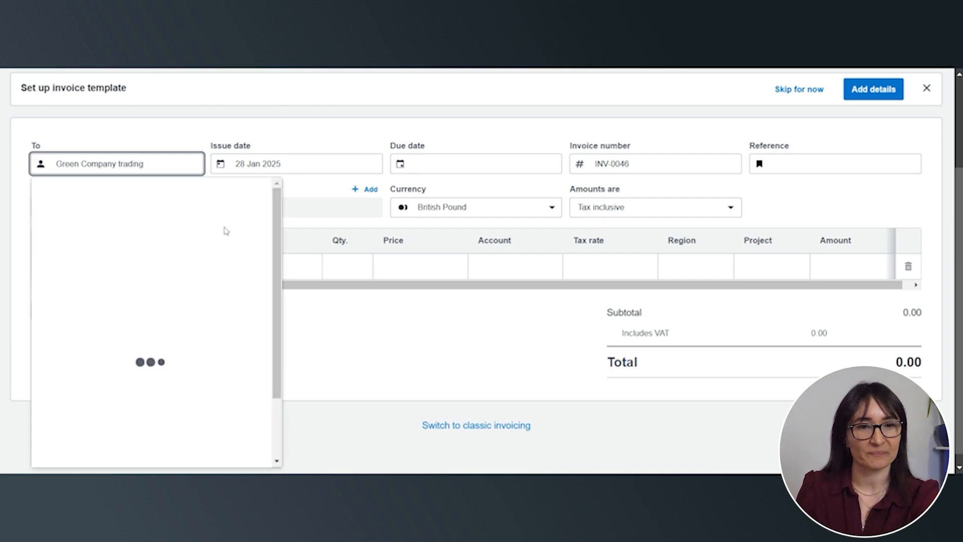
key(Tab)
Set the invoice's due date to 14 days ahead, 11 Feb 2025, keeping the issue date and invoice number
click(327, 167)
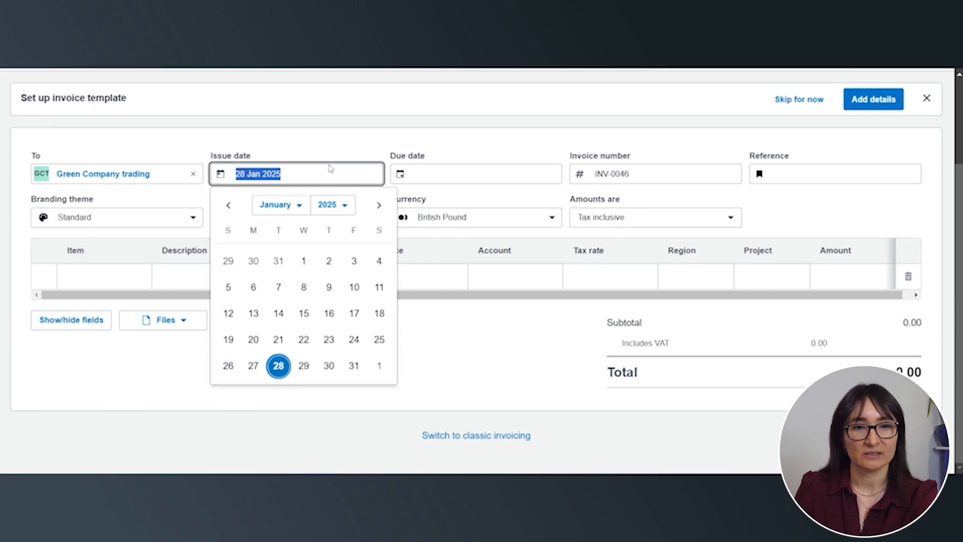
key(Tab)
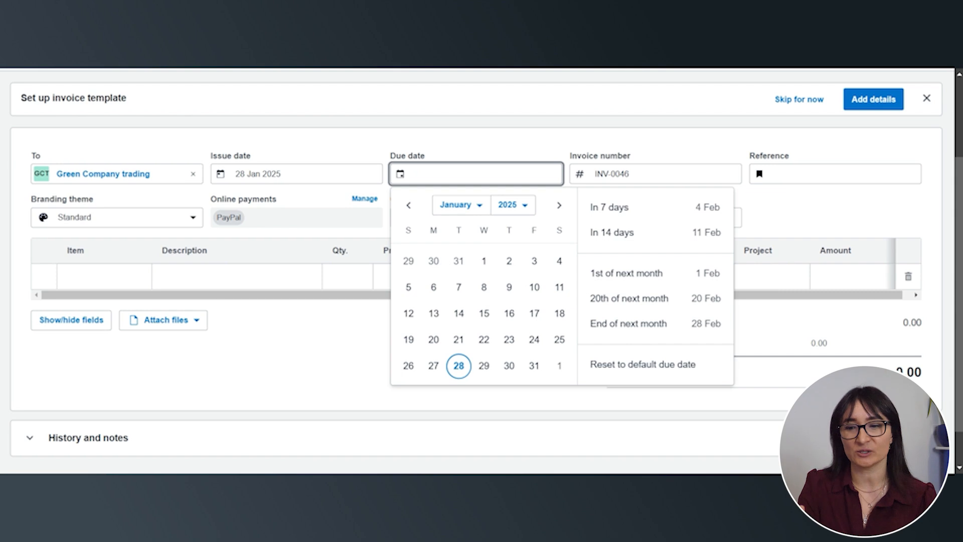
text(+14)
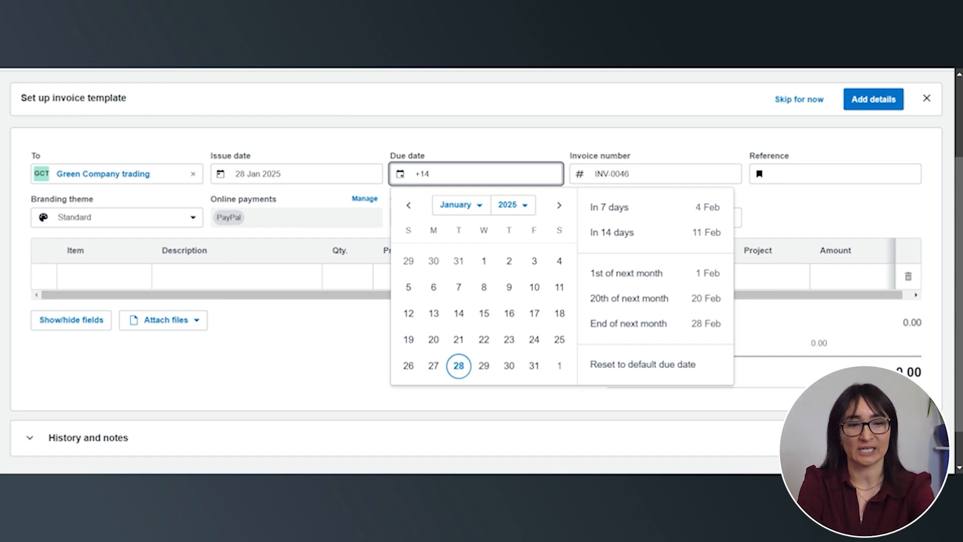
key(Tab)
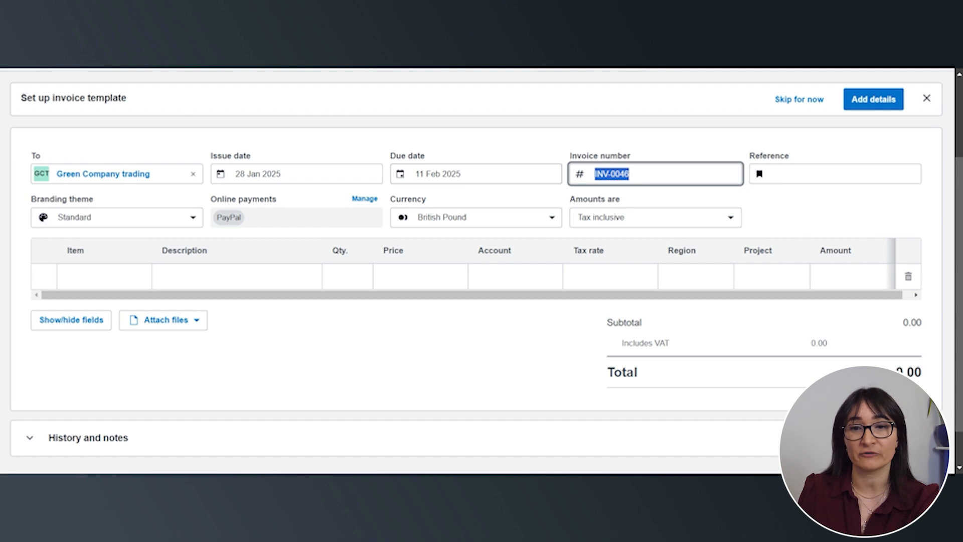
key(Tab)
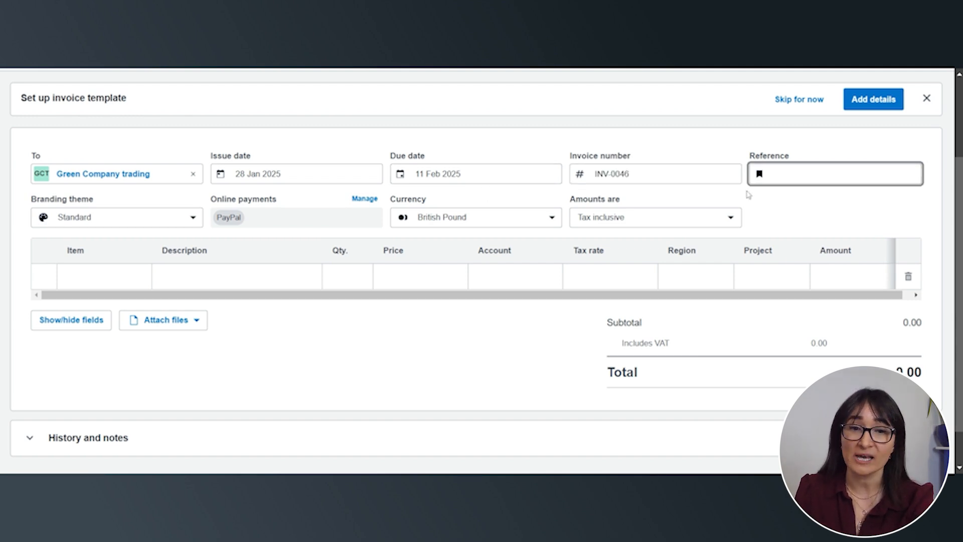
Fill in the first invoice line with the description "For branded tshirts", quantity 10 and price 20.00
scroll(217, 206, down, 1)
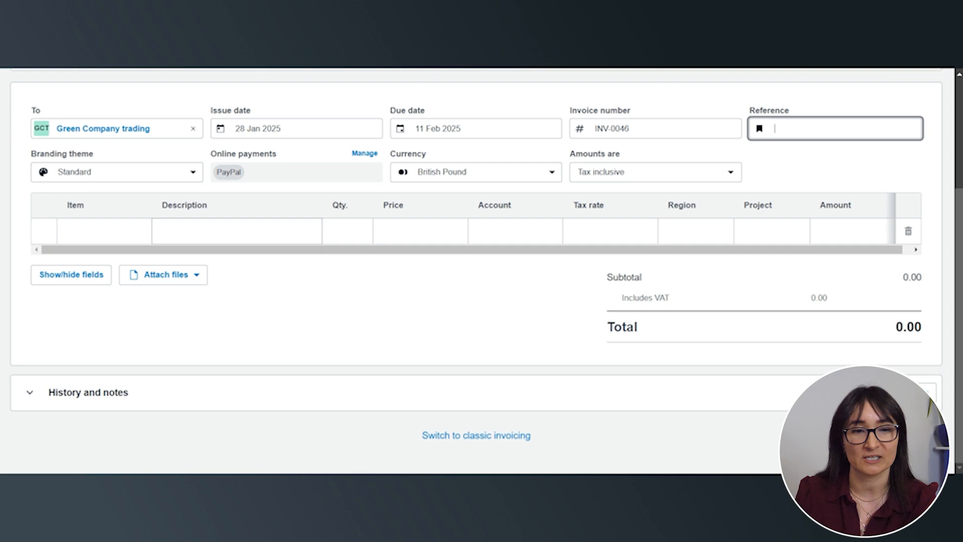
click(236, 231)
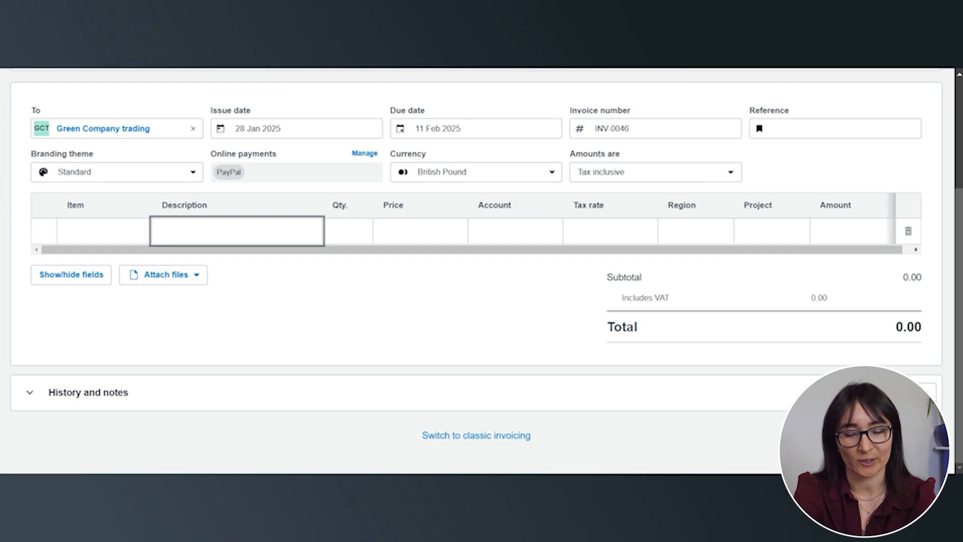
text(For)
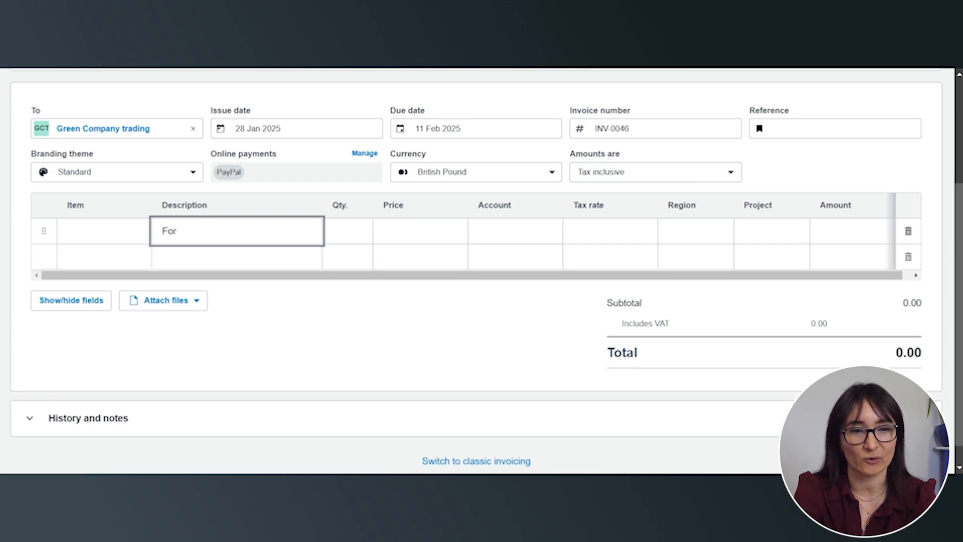
text( branded tshirts)
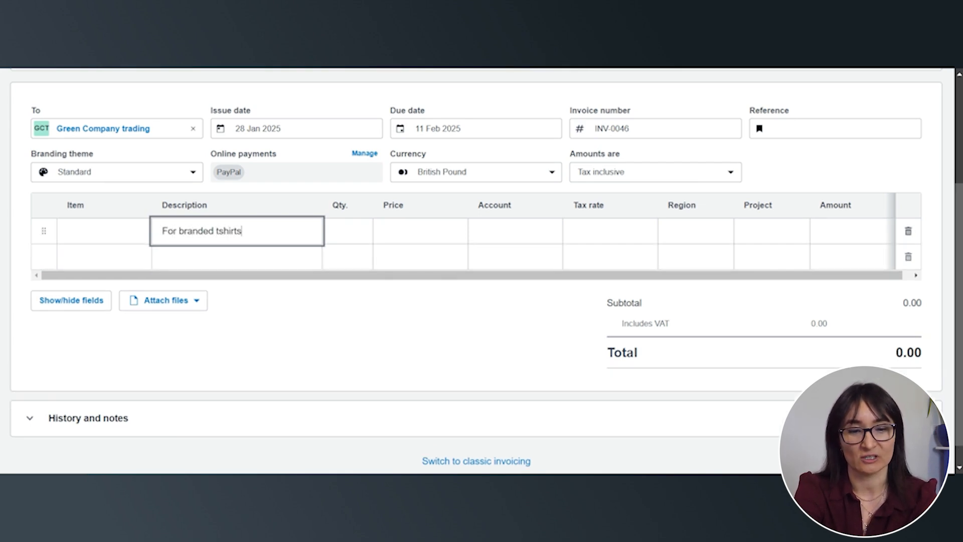
key(Tab)
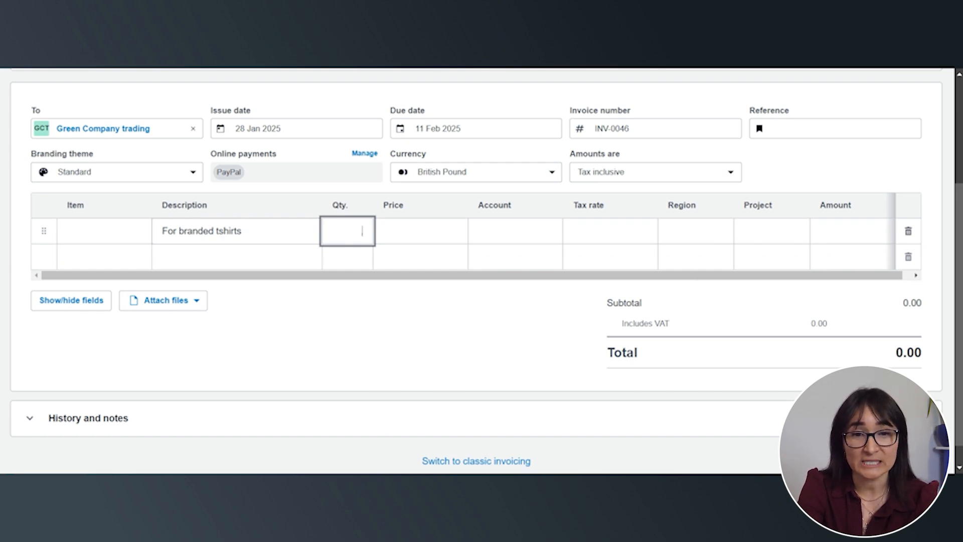
text(10)
key(Tab)
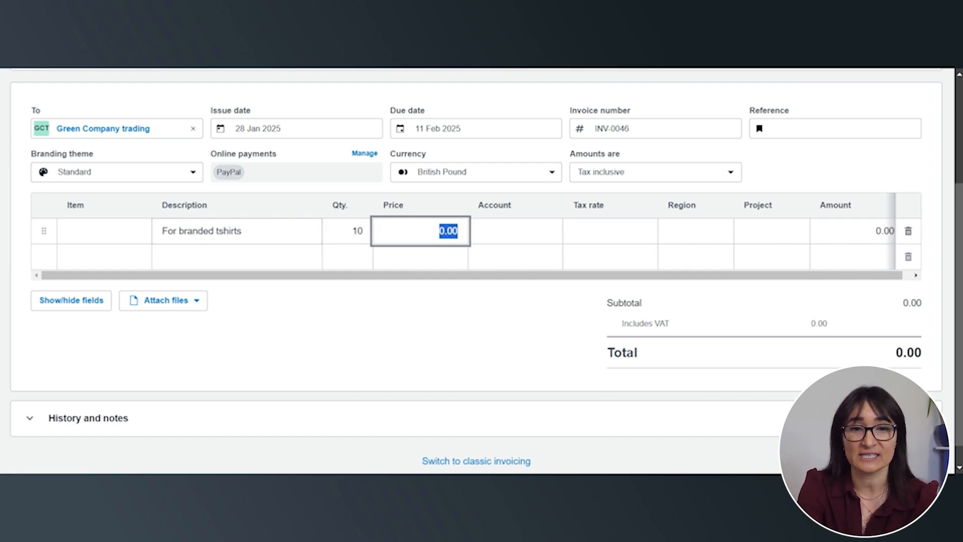
text(20)
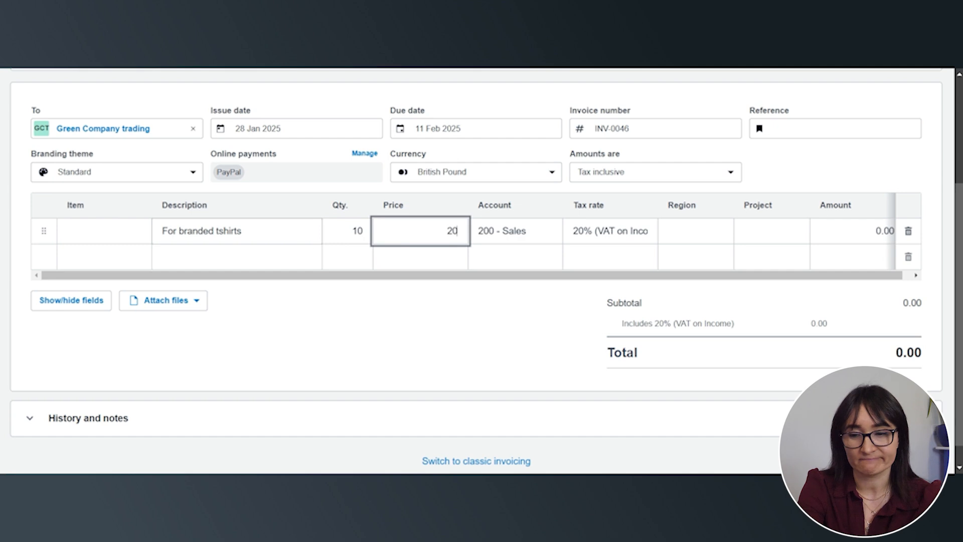
key(Tab)
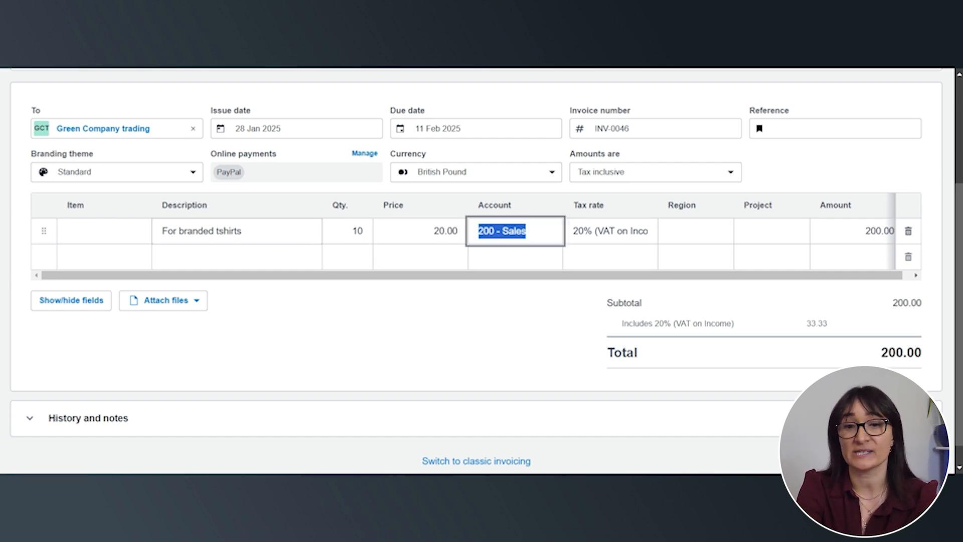
Check the invoice line's account, tax rate, region, project and amount, the invoice totals and the saving options
key(Tab)
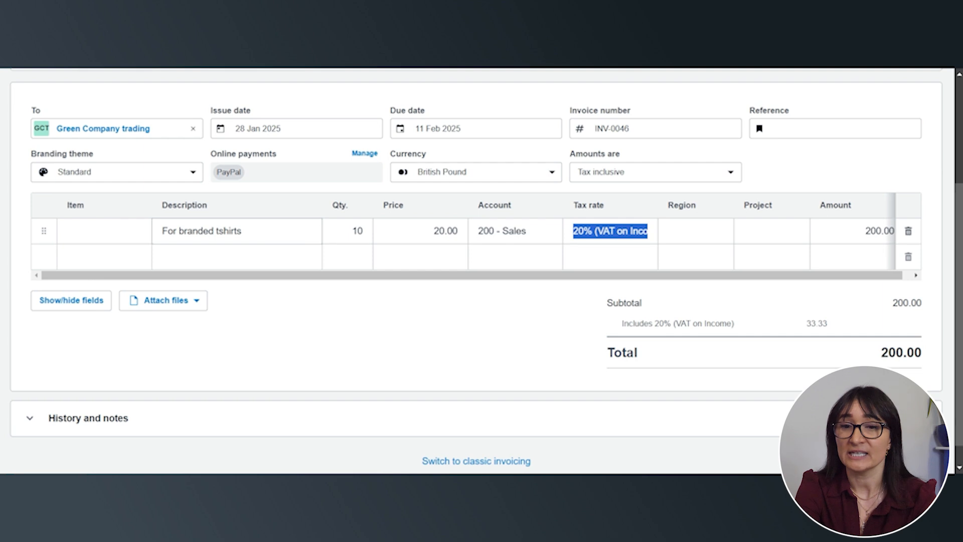
key(Tab)
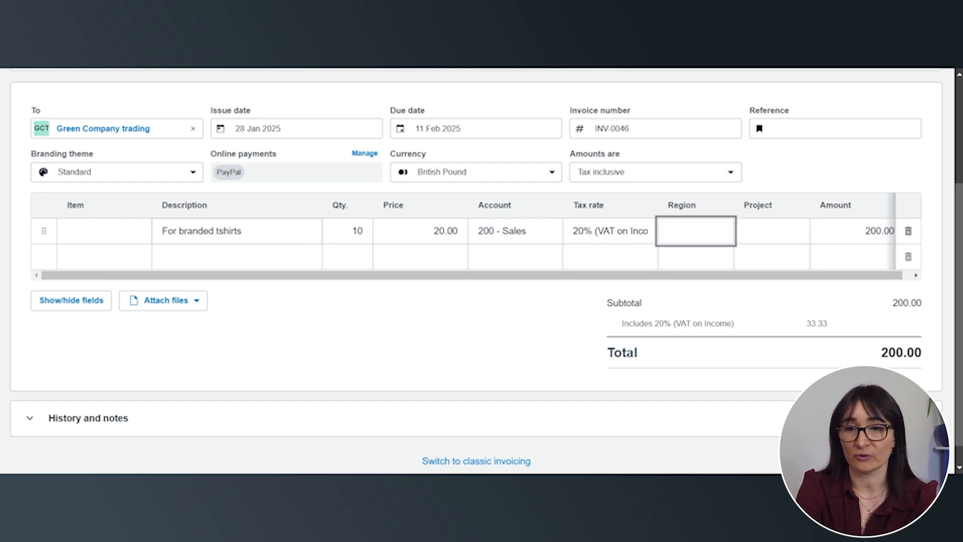
key(Tab)
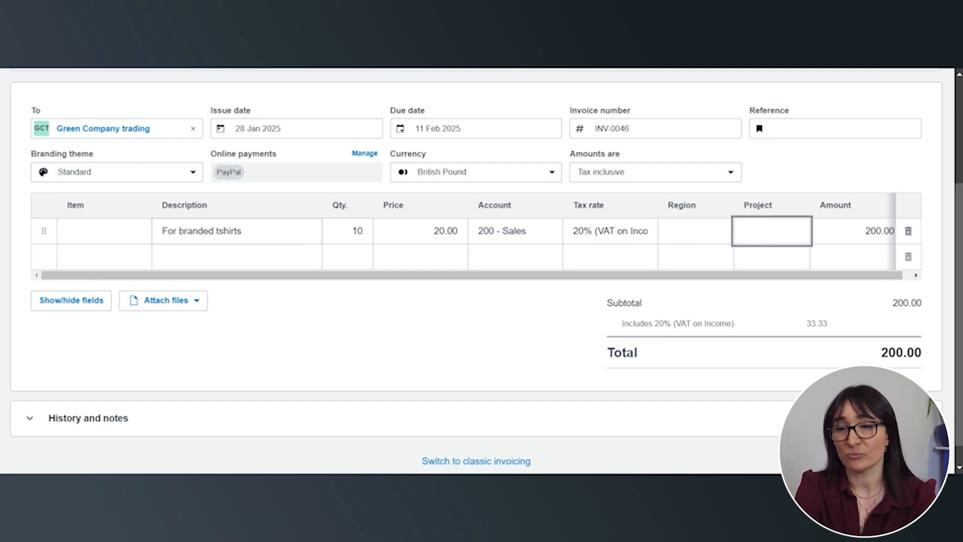
key(Tab)
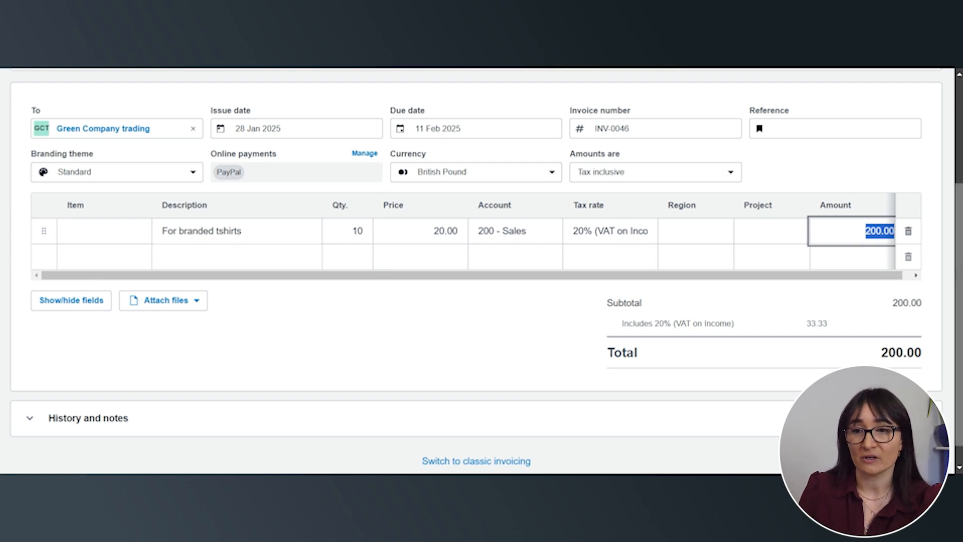
scroll(787, 317, down, 1)
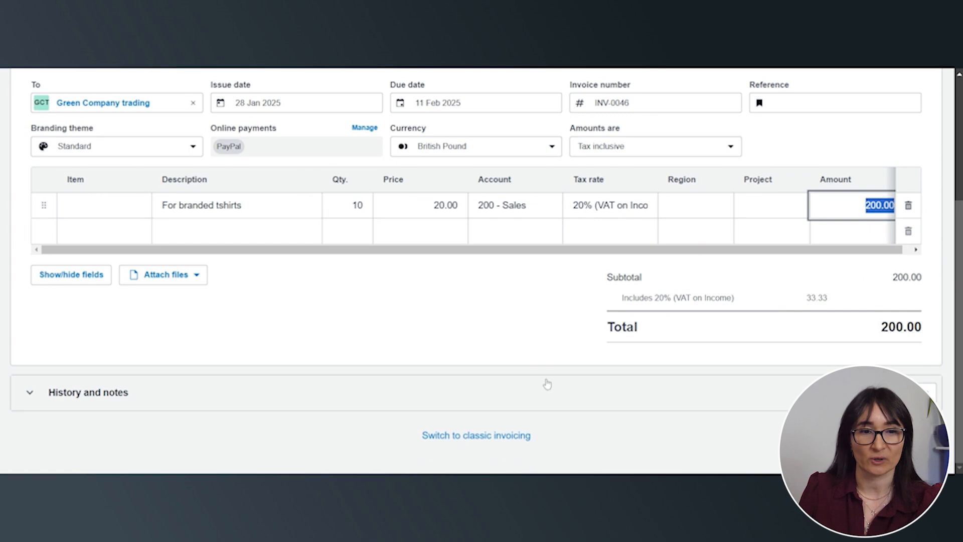
scroll(543, 385, up, 5)
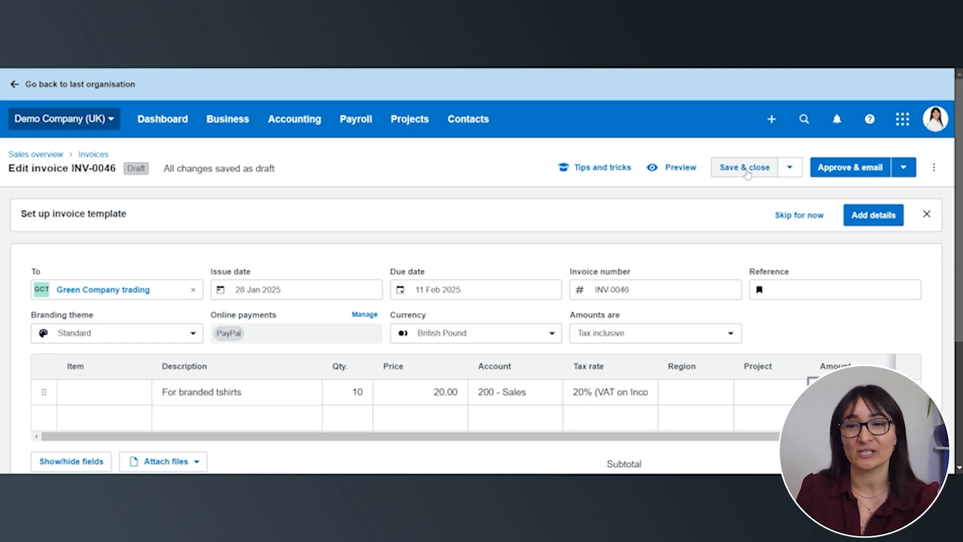
Save and close the draft invoice, and reopen the Green Company trading invoice from the drafts list
click(747, 172)
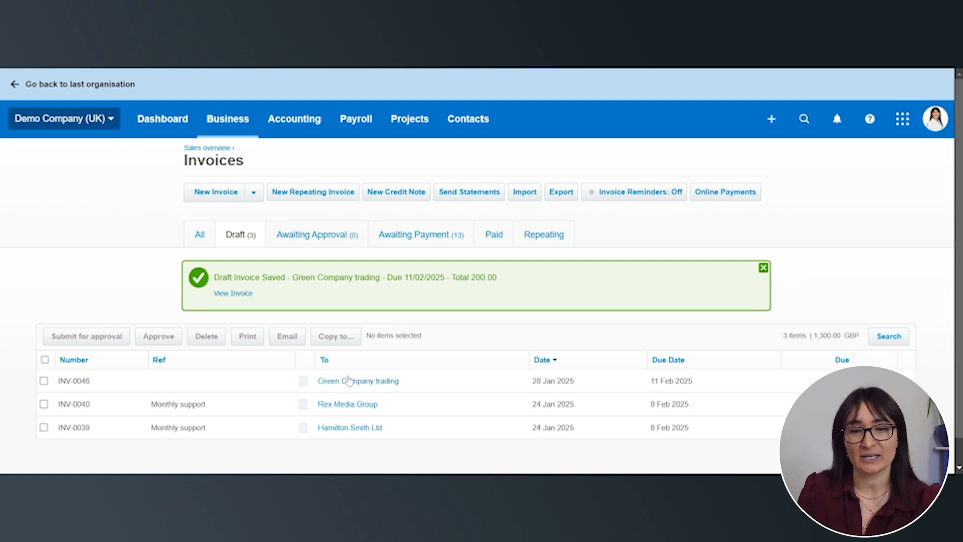
click(393, 379)
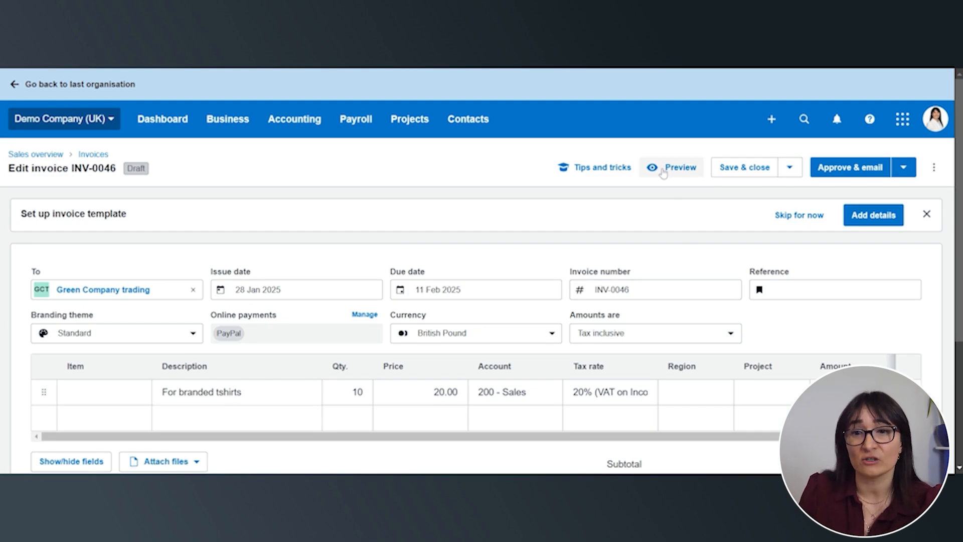
Preview the Green Company trading invoice at 80% zoom, check it down to the payment advice, and close the preview
click(663, 172)
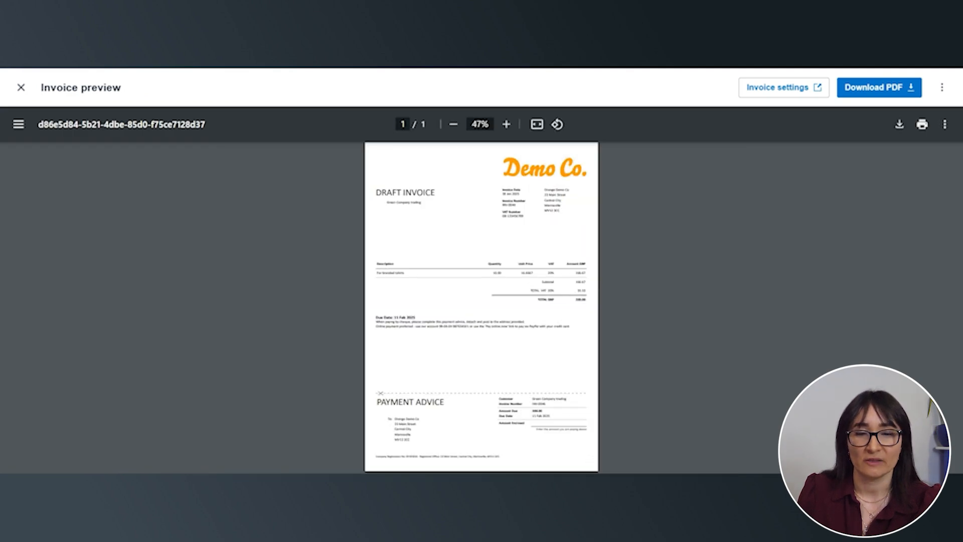
click(507, 124)
click(507, 124)
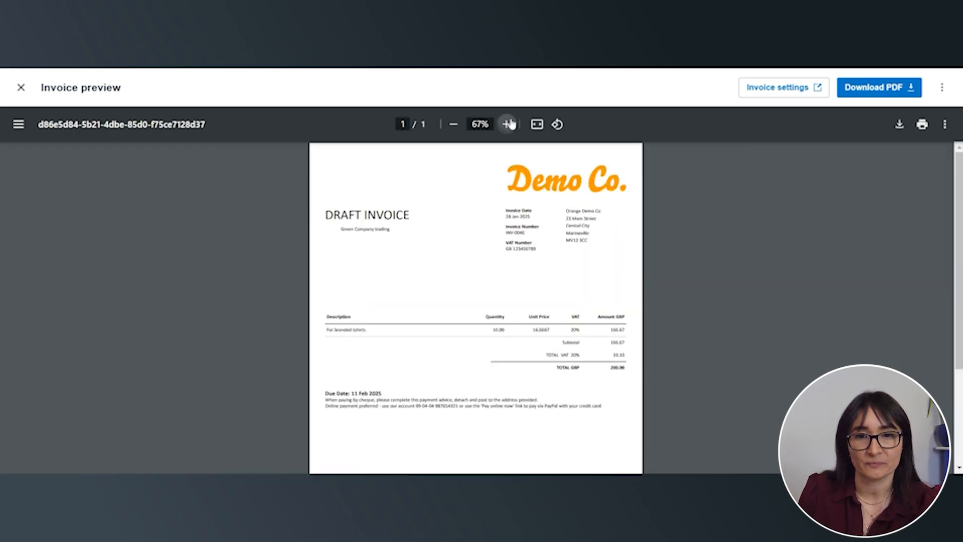
click(507, 124)
click(507, 124)
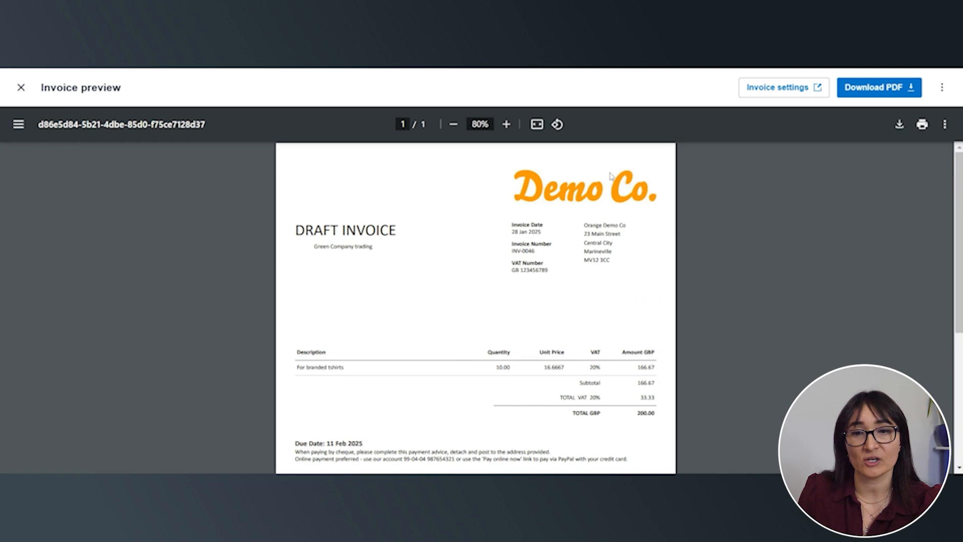
scroll(572, 265, down, 1)
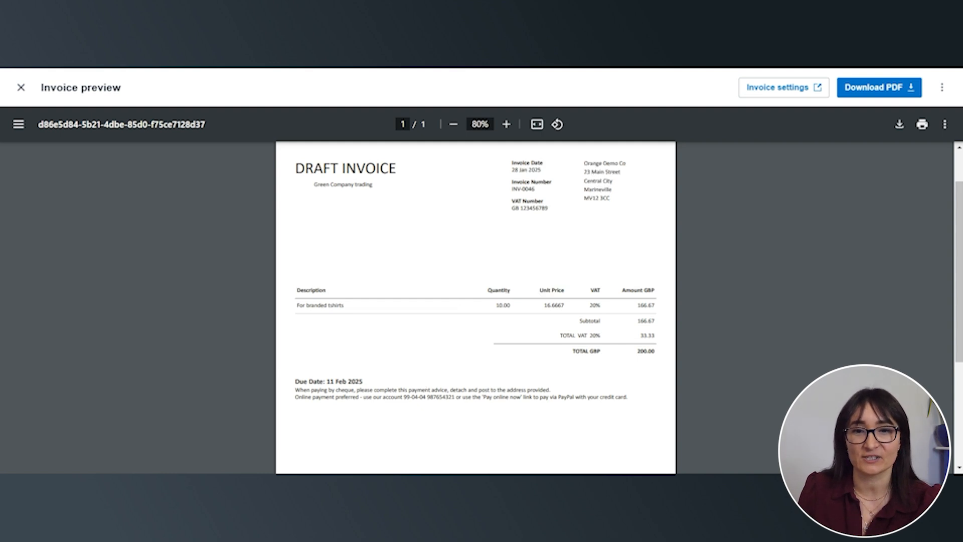
scroll(487, 387, down, 3)
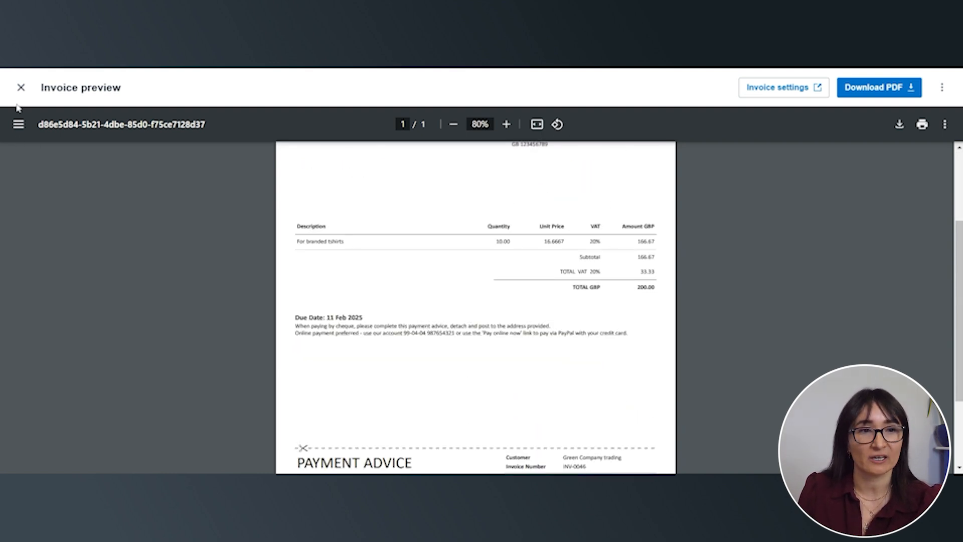
scroll(413, 301, down, 2)
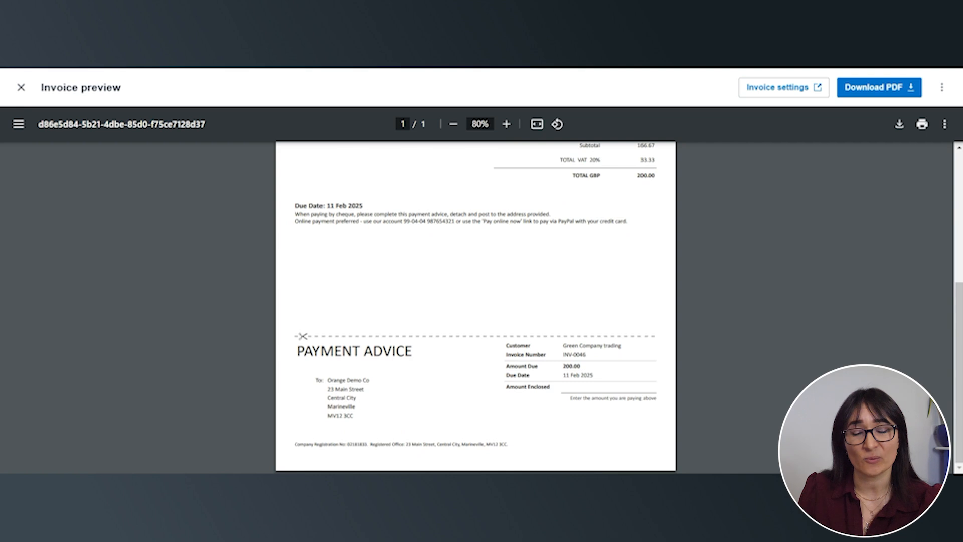
click(21, 88)
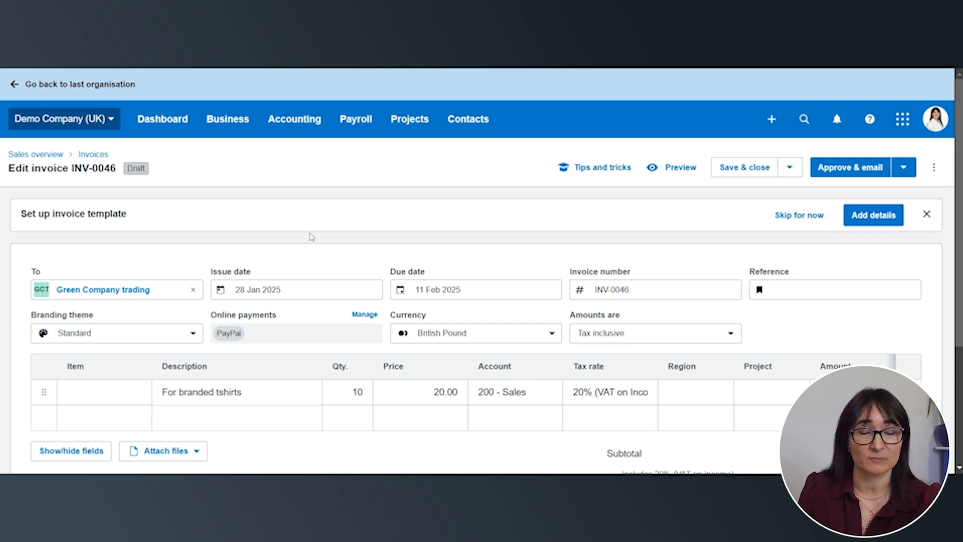
Start a new quote and address it to the existing contact Green Company trading
click(228, 119)
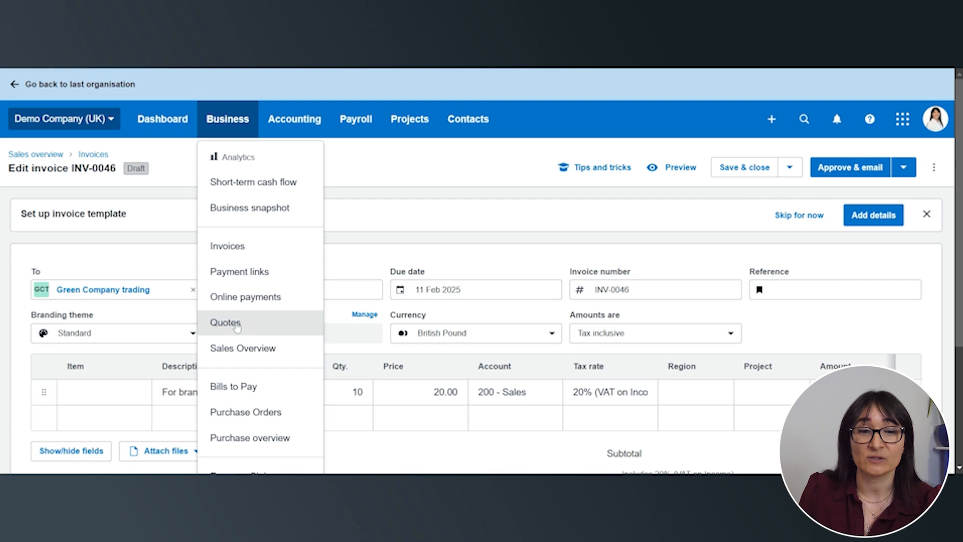
click(237, 325)
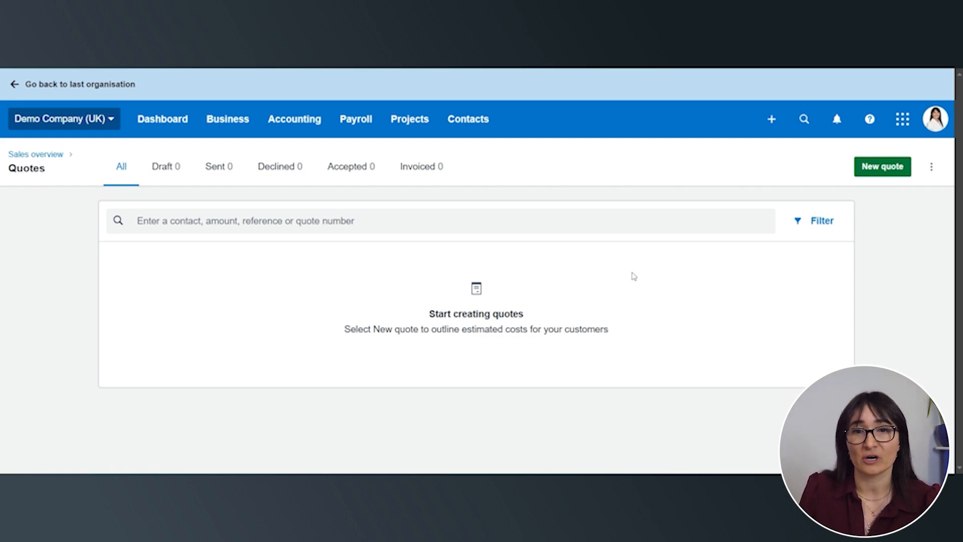
click(876, 173)
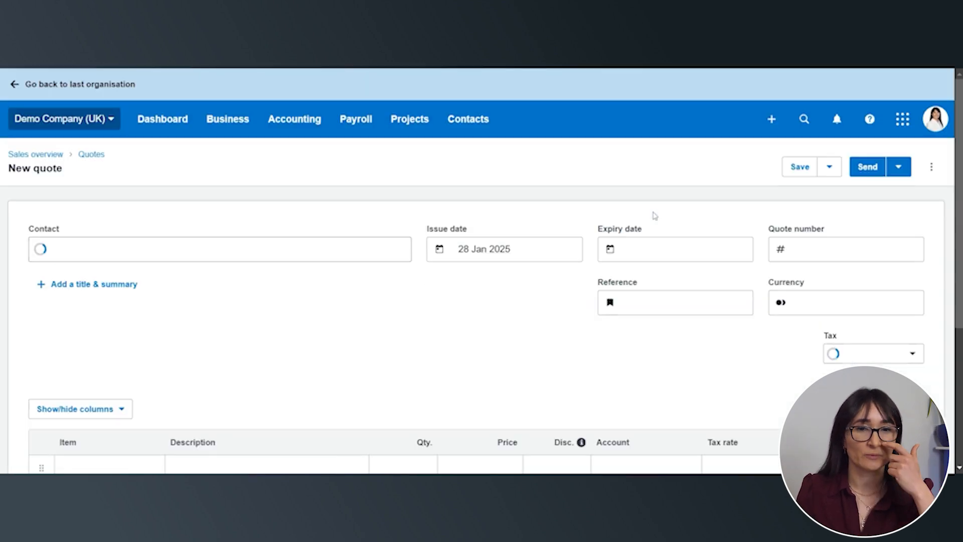
text(Green)
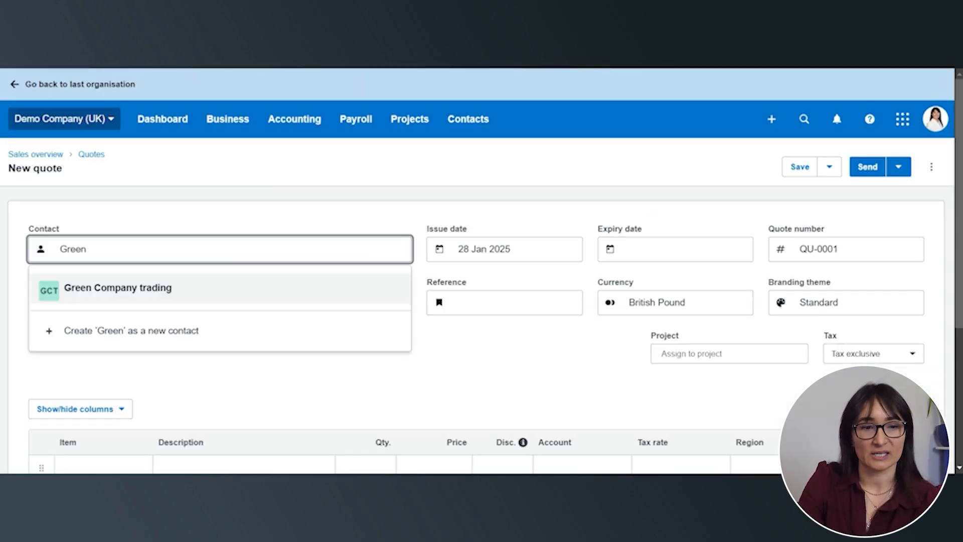
click(170, 287)
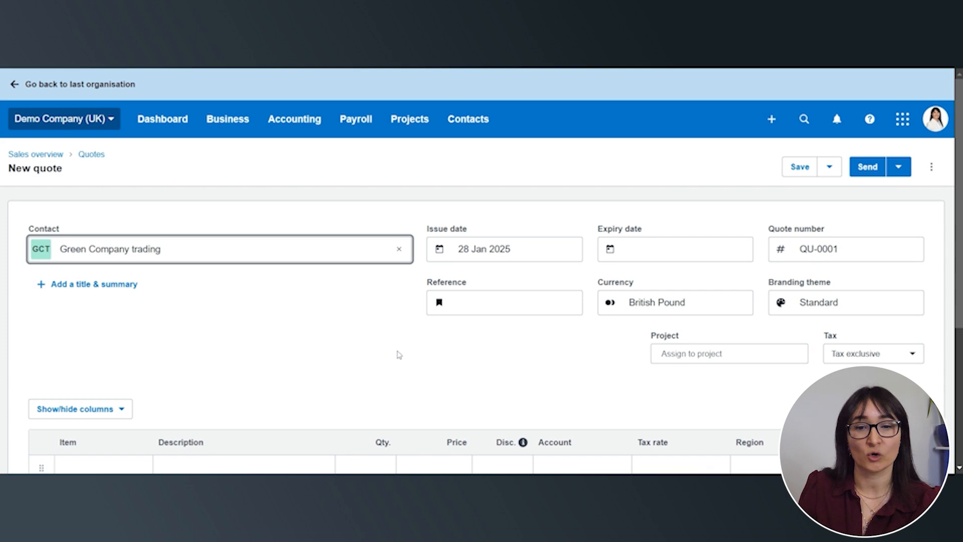
Set the quote's expiry date to 30 days ahead, 27 Feb 2025, keeping the issue date
key(Tab)
key(Tab)
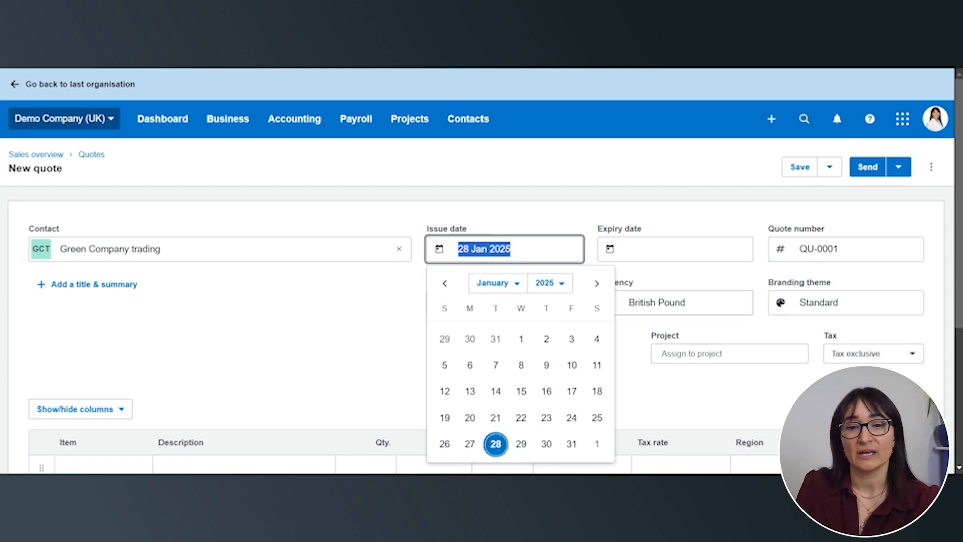
key(Tab)
key(Tab)
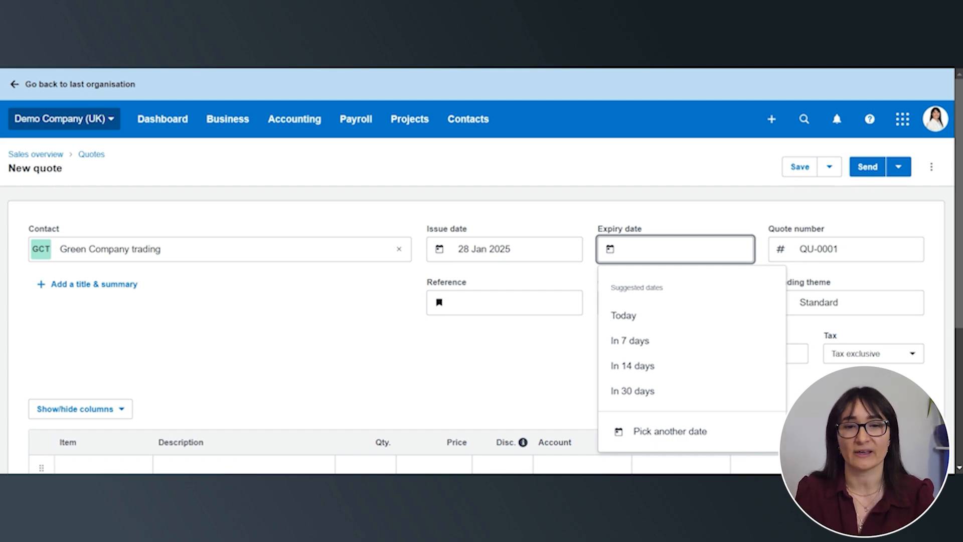
text(+30)
key(Tab)
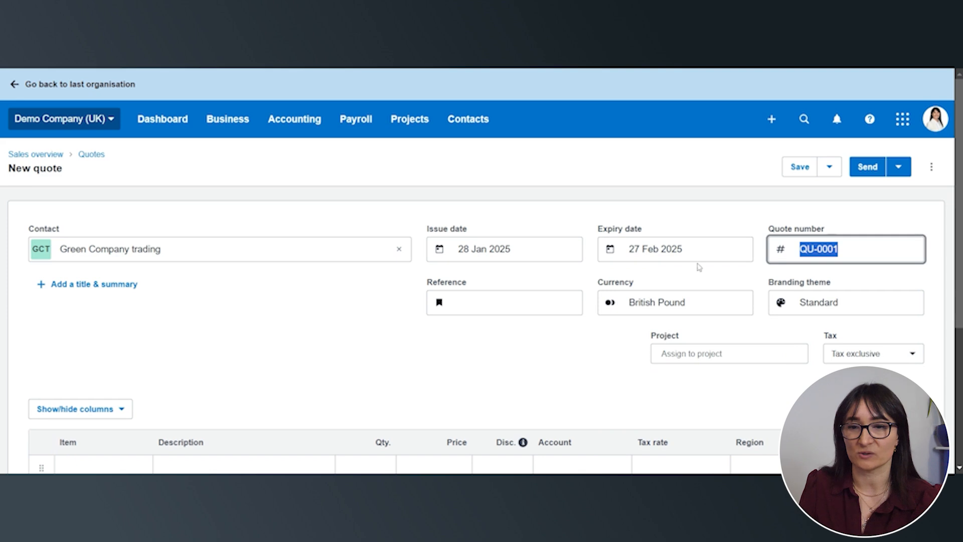
Describe the first quote line as "As per site visit 28 Jan, for a new shed"
scroll(698, 268, down, 3)
scroll(847, 207, down, 1)
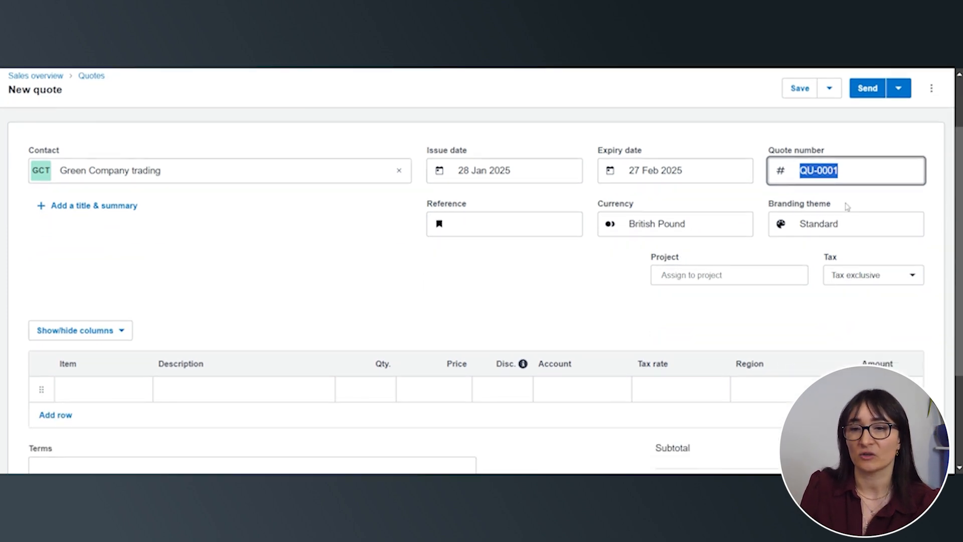
scroll(846, 207, down, 2)
click(229, 331)
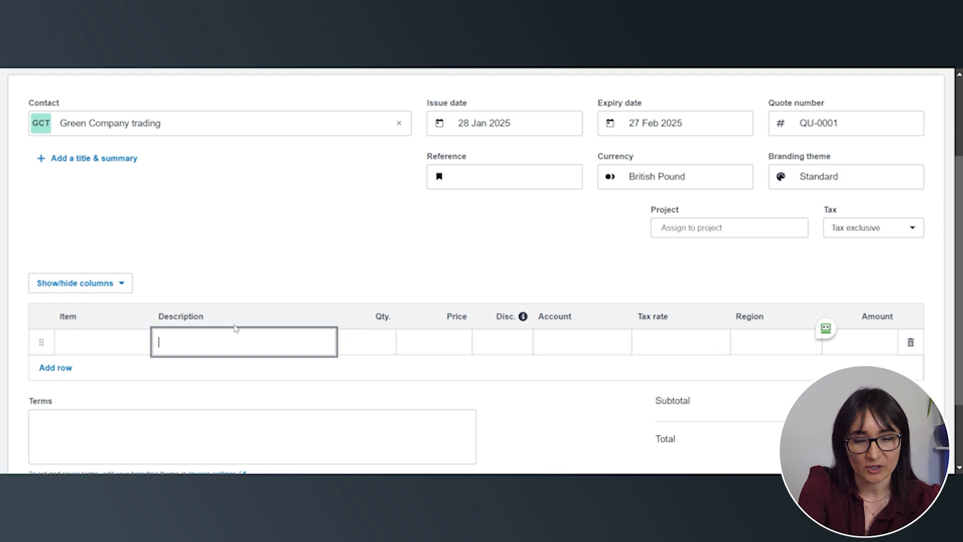
text(A)
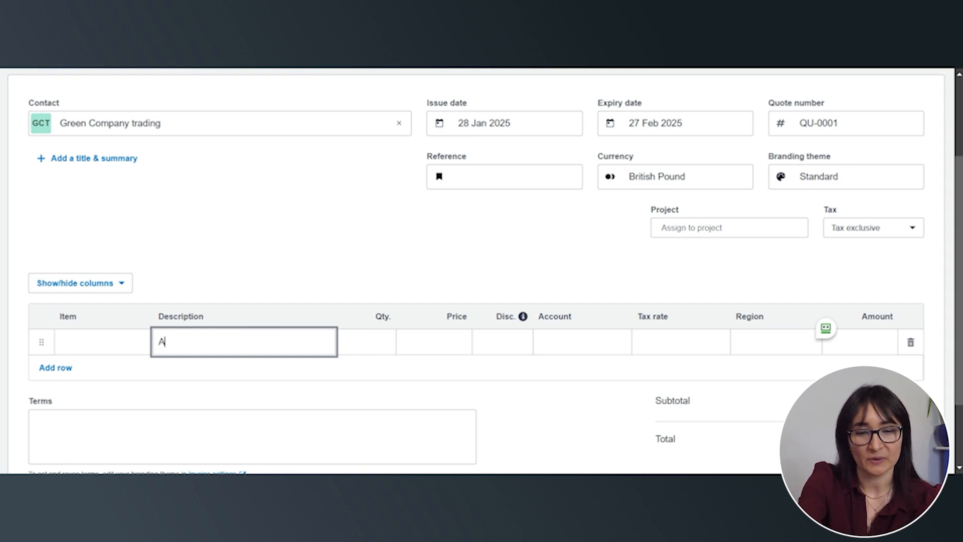
text(s per site v)
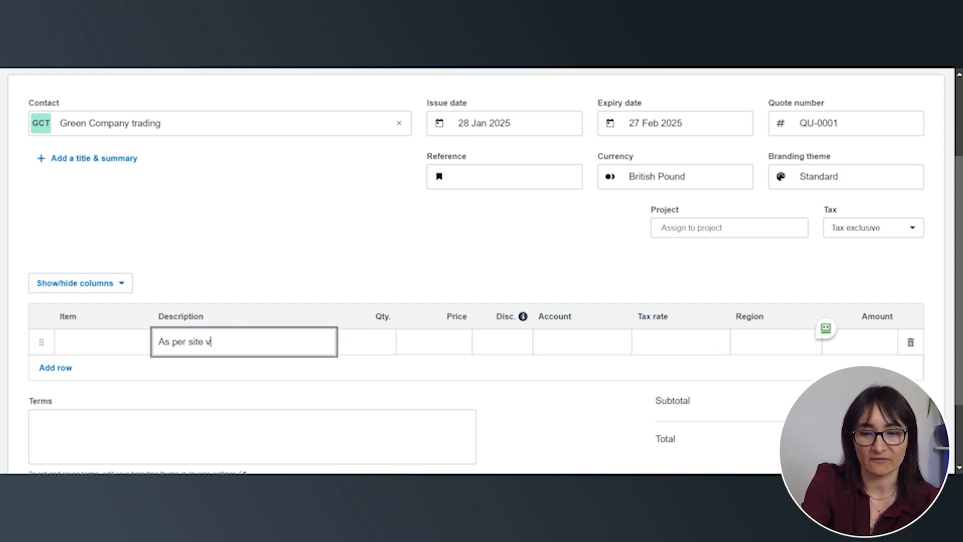
text(isit 28 Jan)
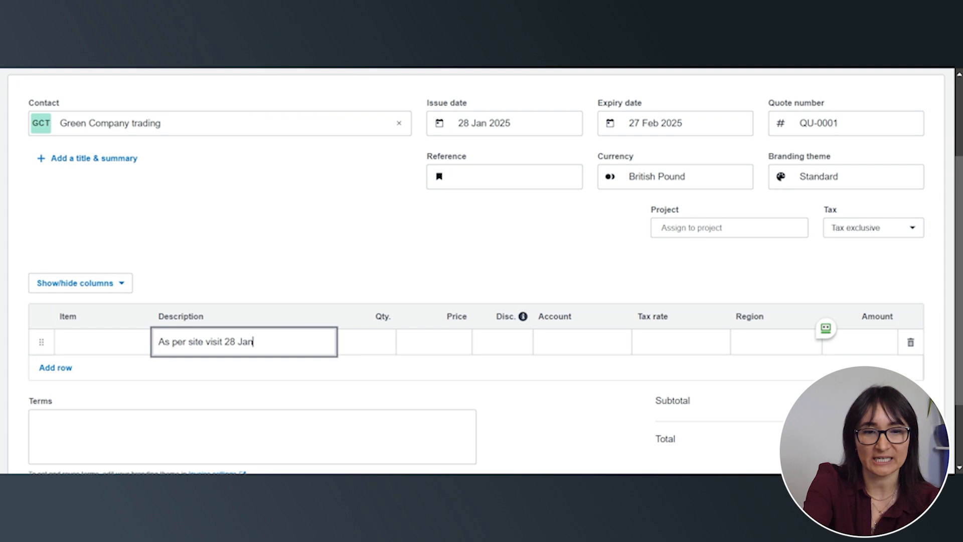
text(, for)
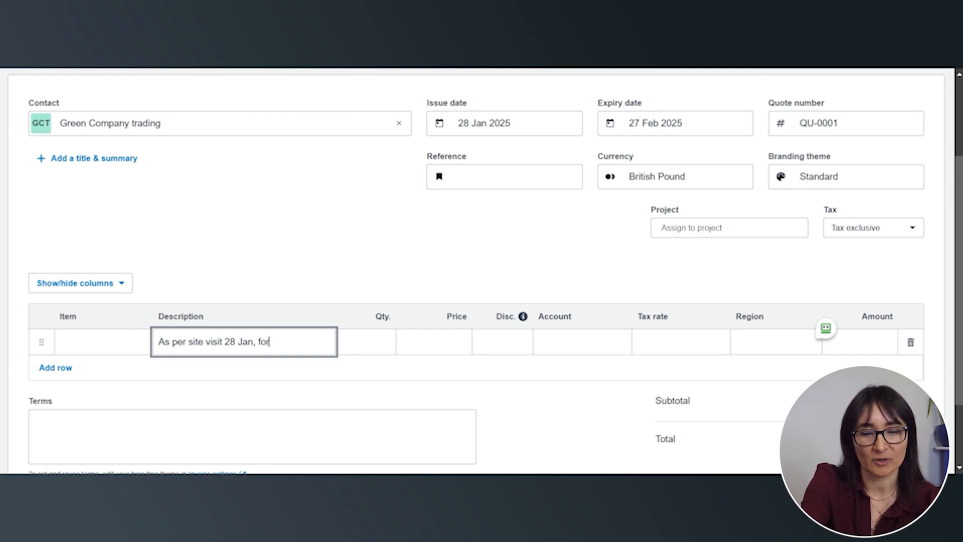
text( a new shed)
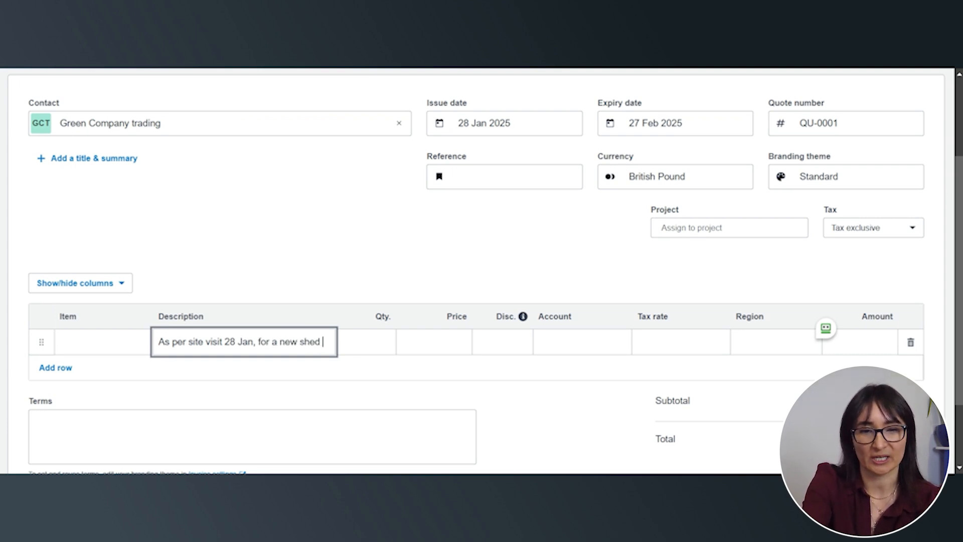
key(Tab)
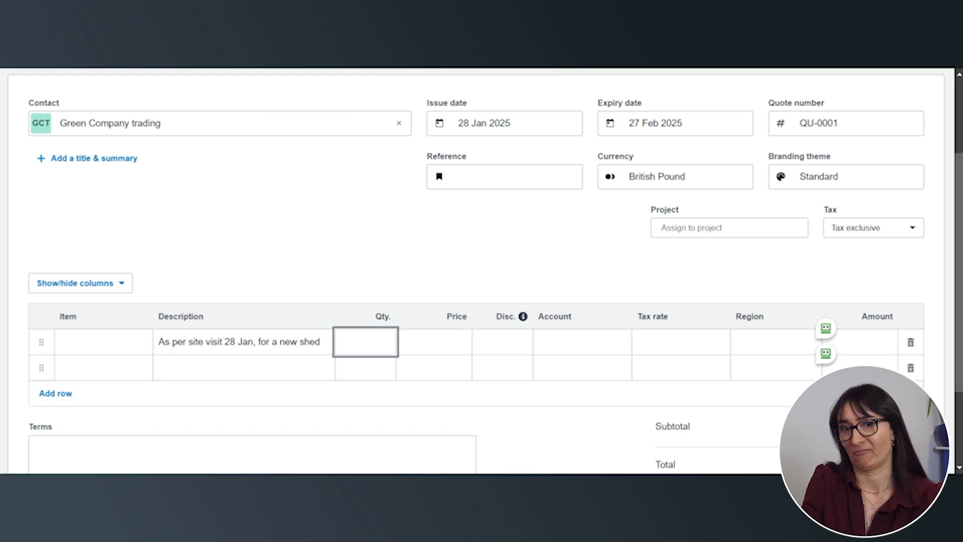
Give the shed quote line quantity 1, price 1000 and the account 200 - Sales, leaving the discount empty
text(1)
key(Tab)
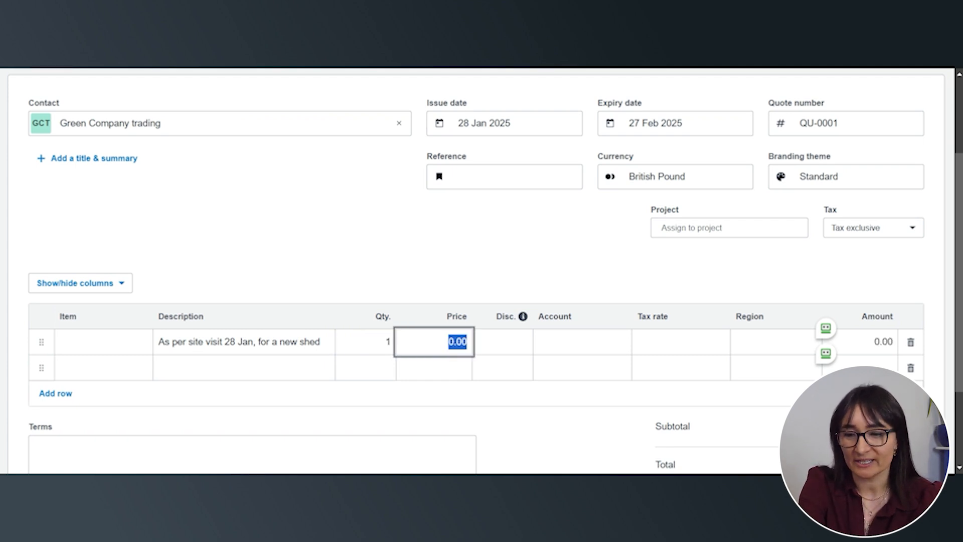
text(1000)
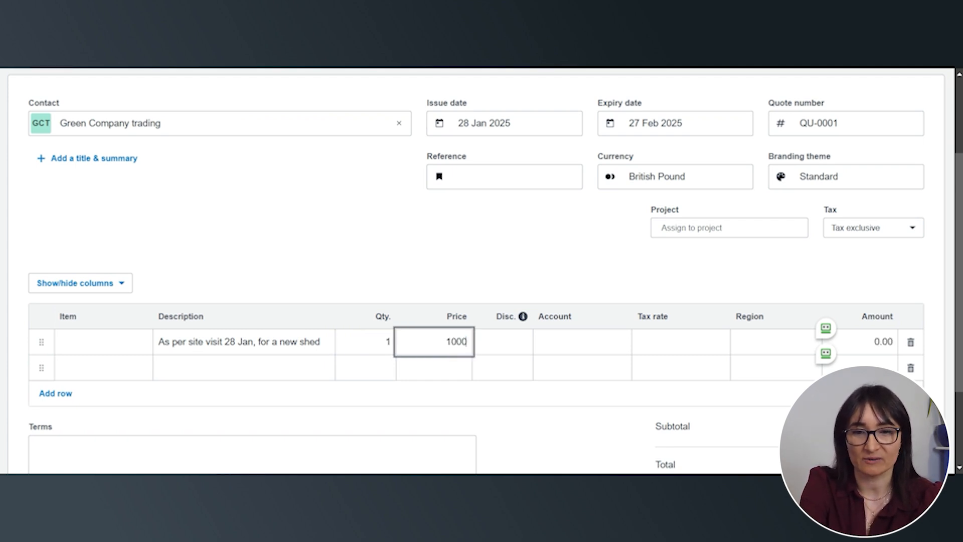
key(Tab)
key(Tab)
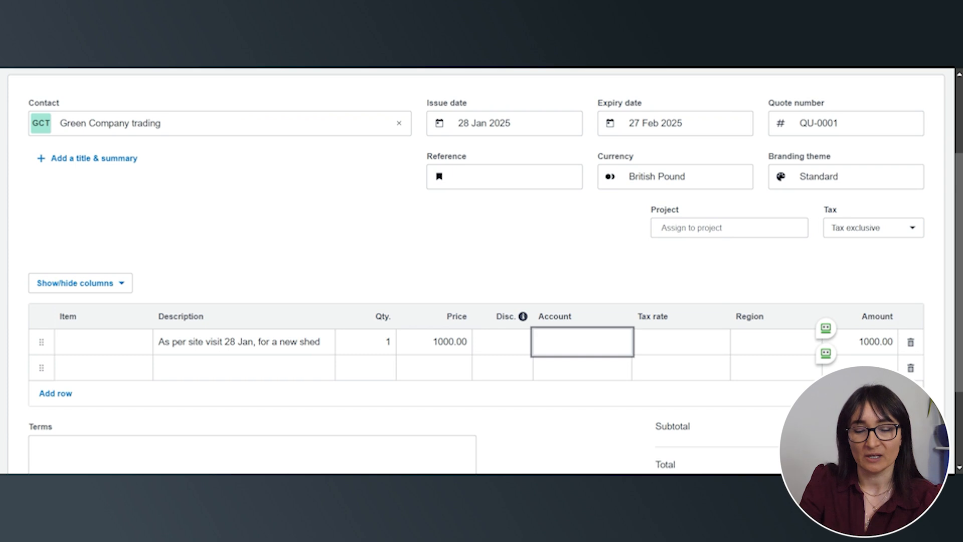
text(sal)
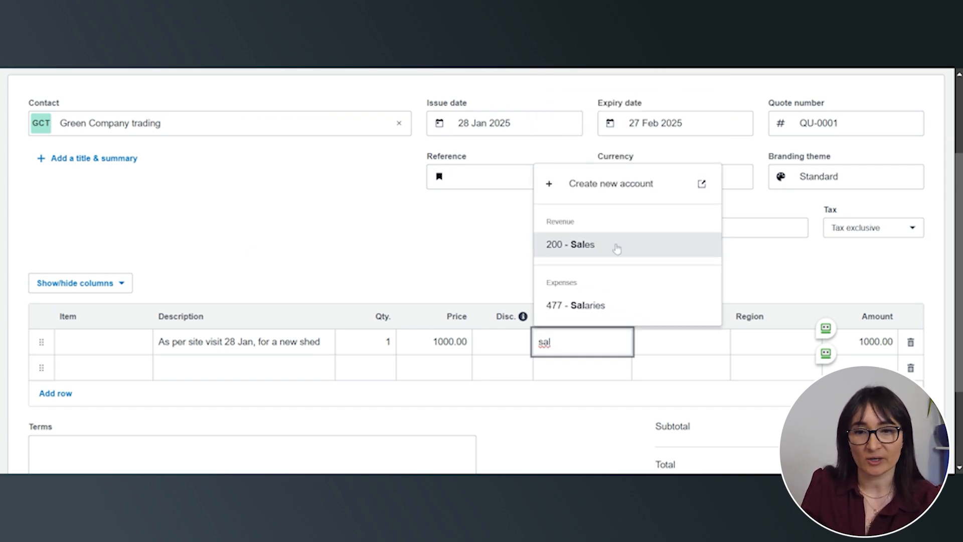
click(616, 249)
Check the quote's VAT and total, and save the quote as a draft
scroll(741, 440, down, 3)
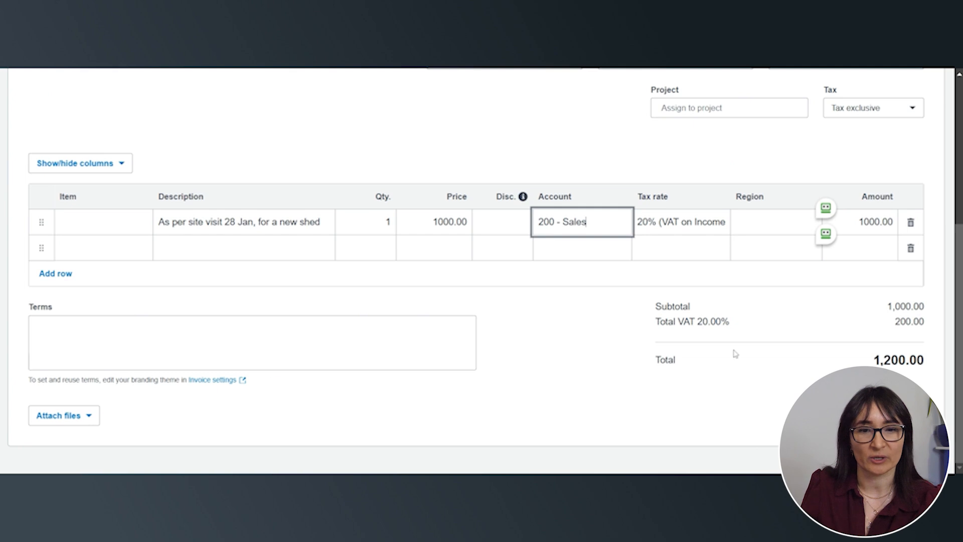
scroll(734, 354, up, 6)
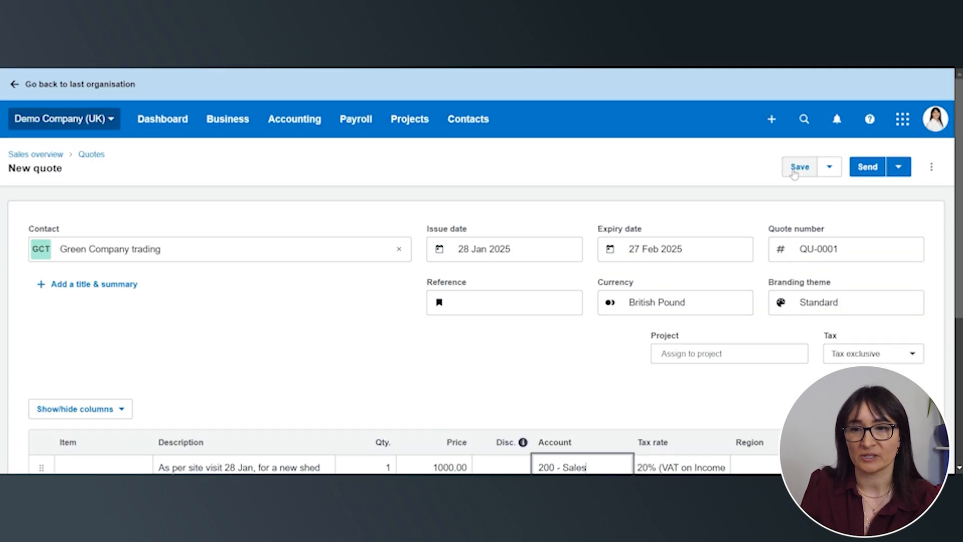
click(796, 170)
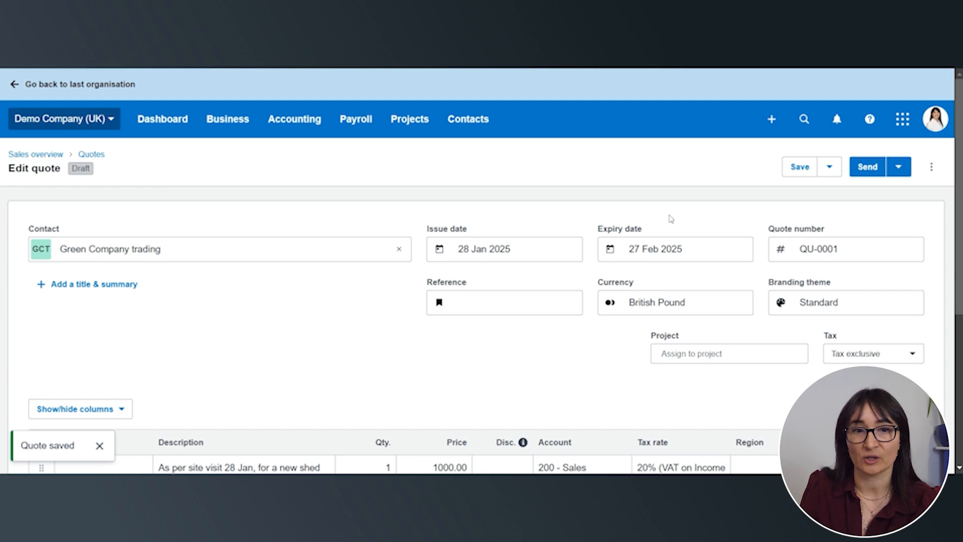
Go back to the list of quotes and open the draft quote for Green Company trading
click(238, 130)
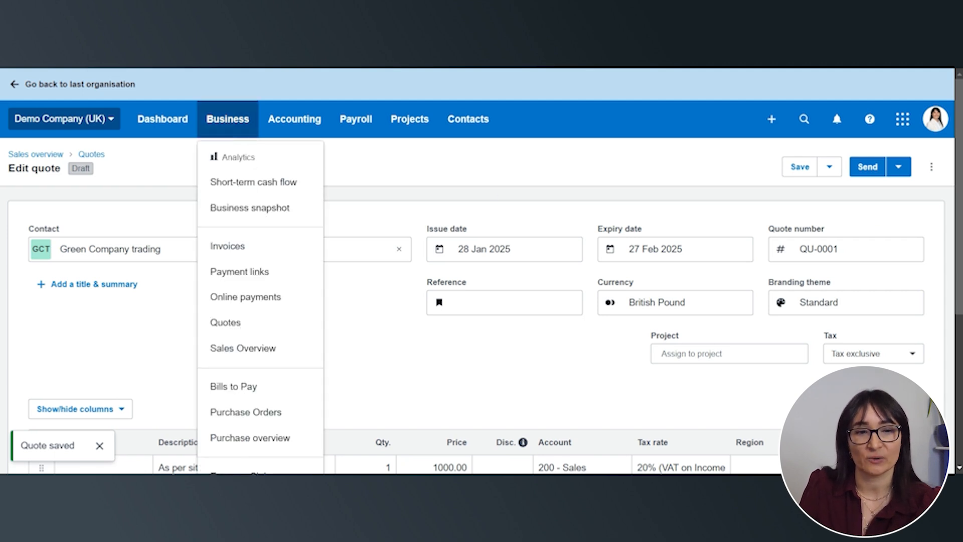
click(236, 323)
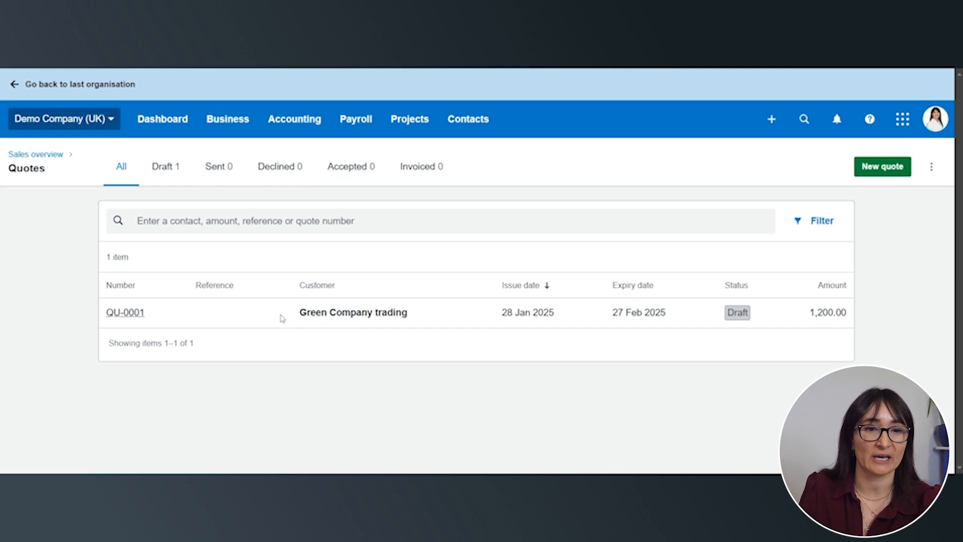
click(351, 314)
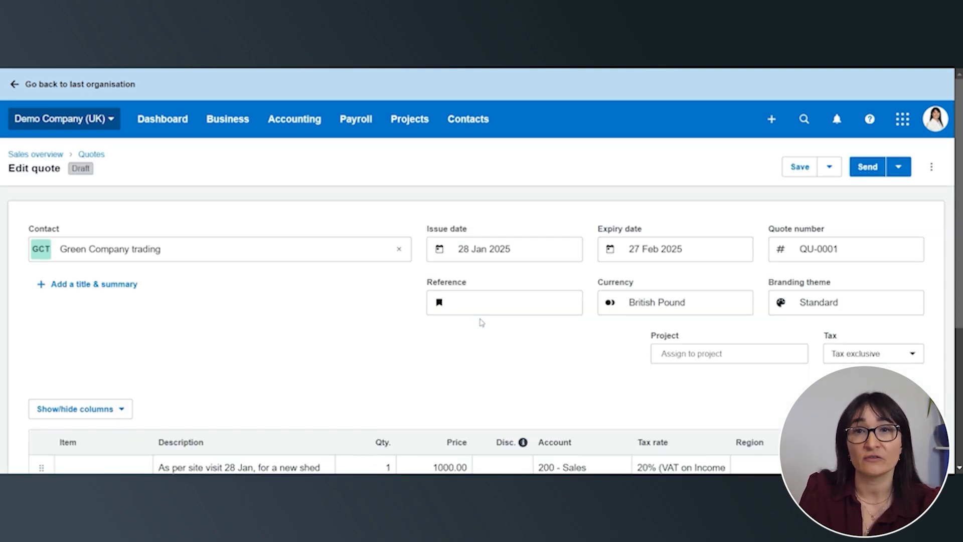
Mark the draft quote for Green Company trading as sent and as accepted
click(898, 166)
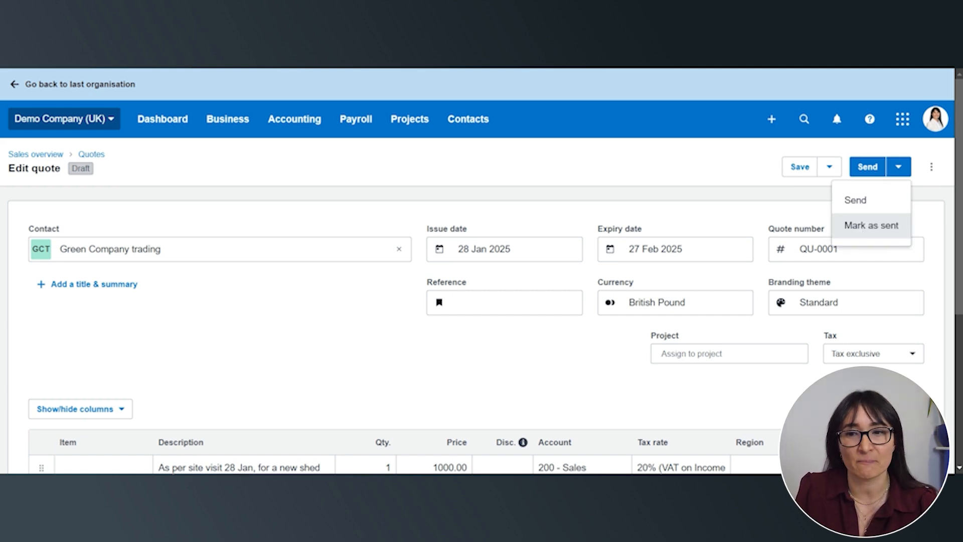
click(860, 226)
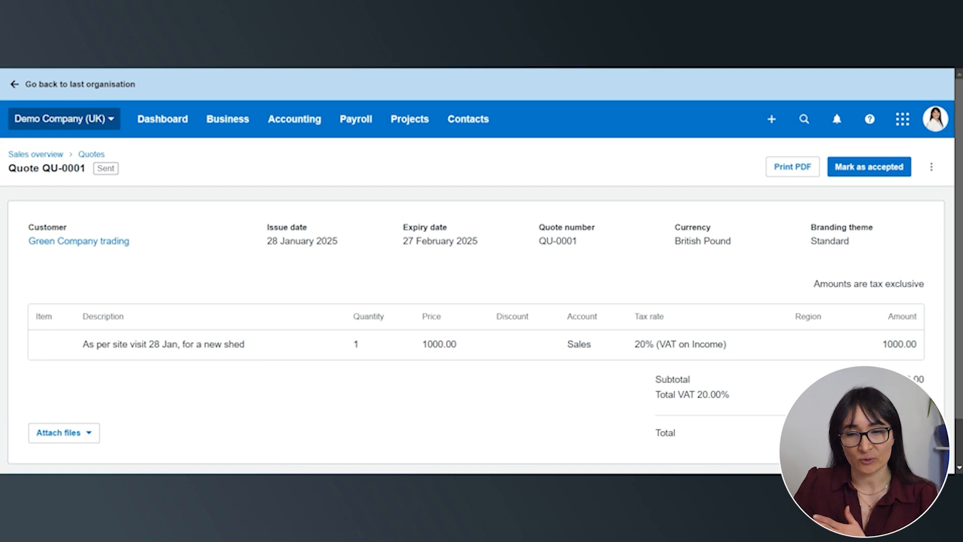
click(853, 170)
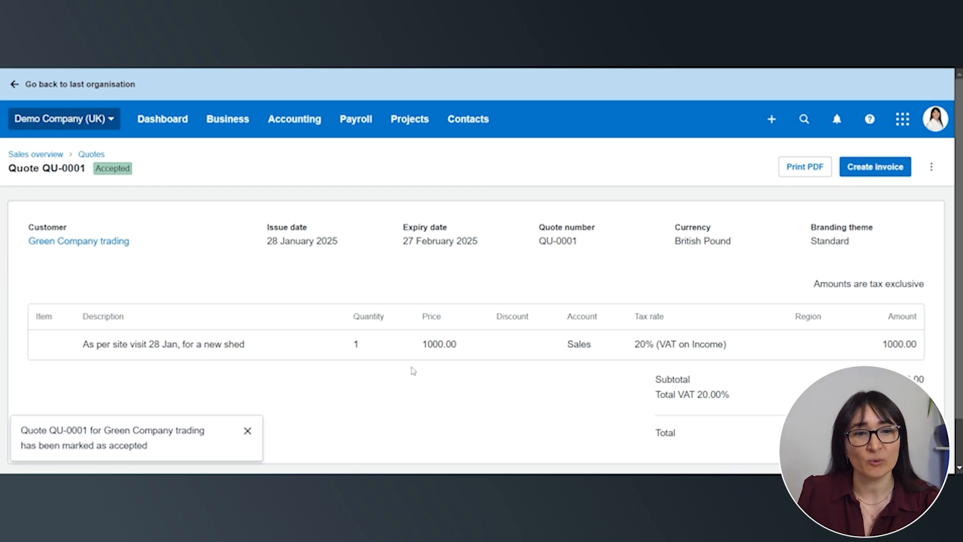
Create an invoice from the accepted quote and mark the quote as invoiced
click(885, 172)
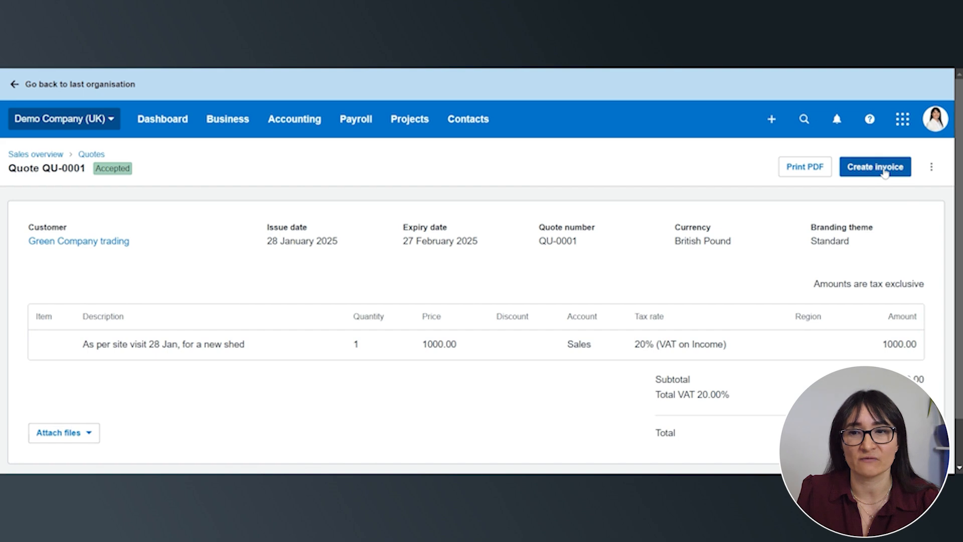
click(376, 267)
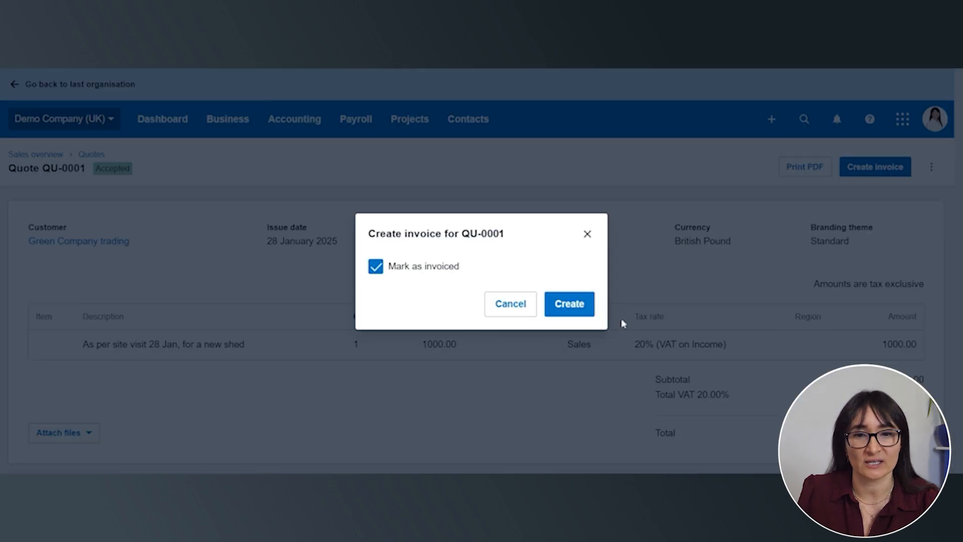
click(570, 302)
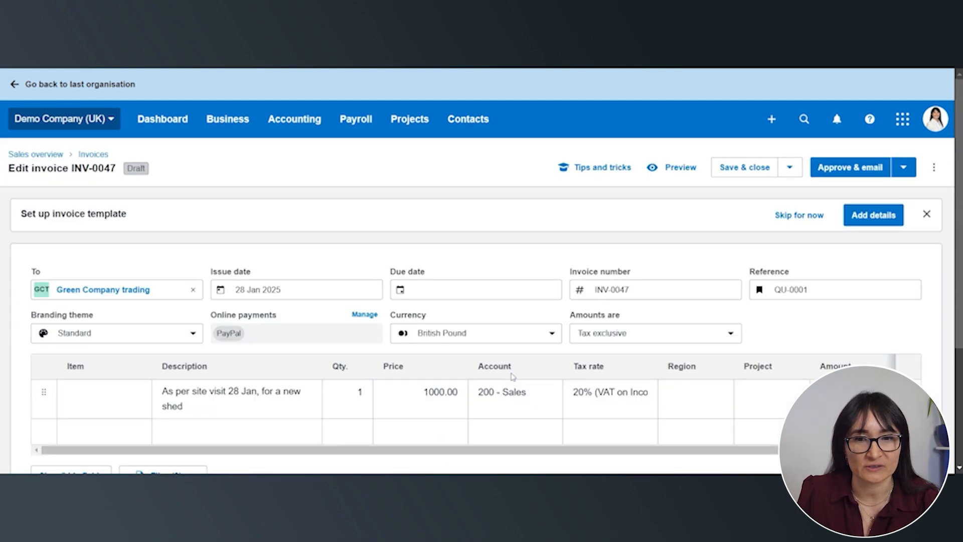
Set the invoice's due date 28 days ahead, to 25 Feb 2025, and save and close it as a draft
scroll(511, 375, down, 1)
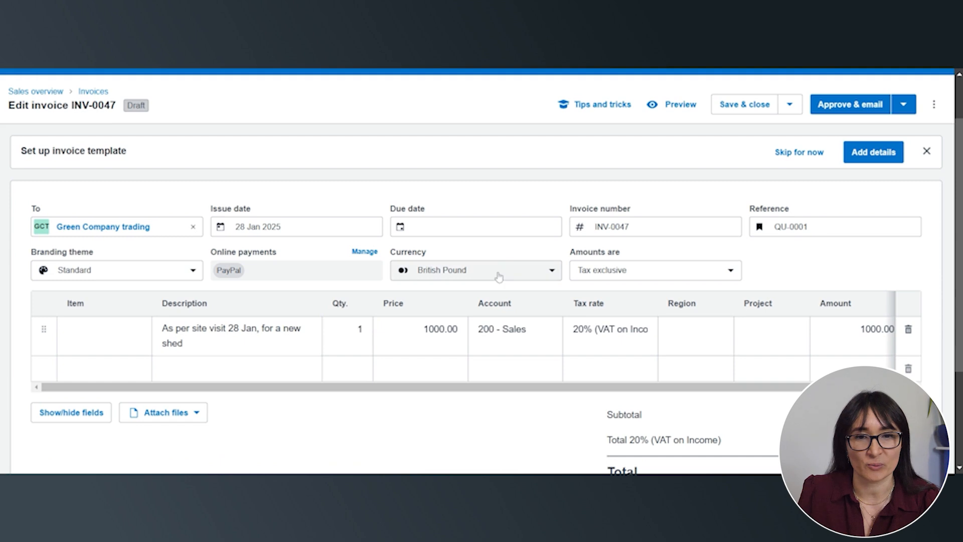
click(476, 227)
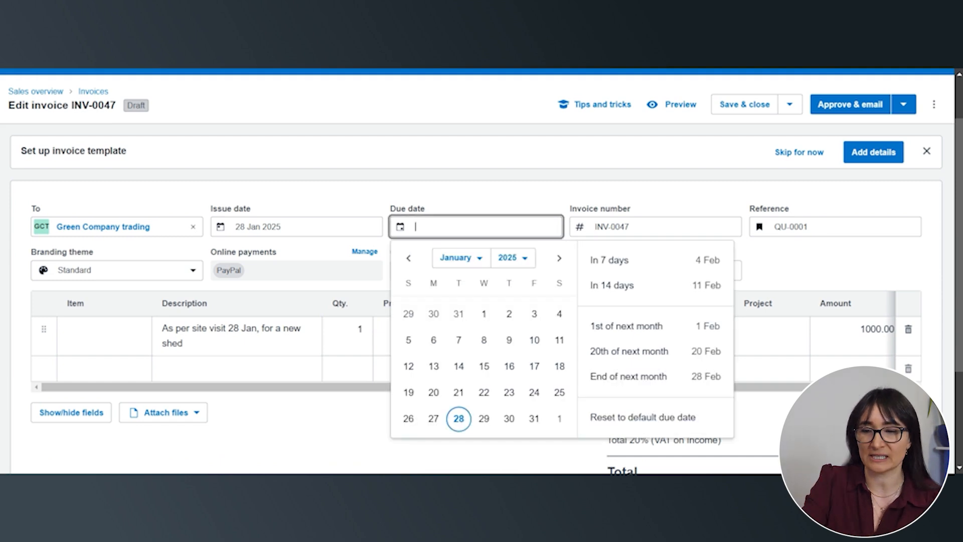
text(+28)
key(Tab)
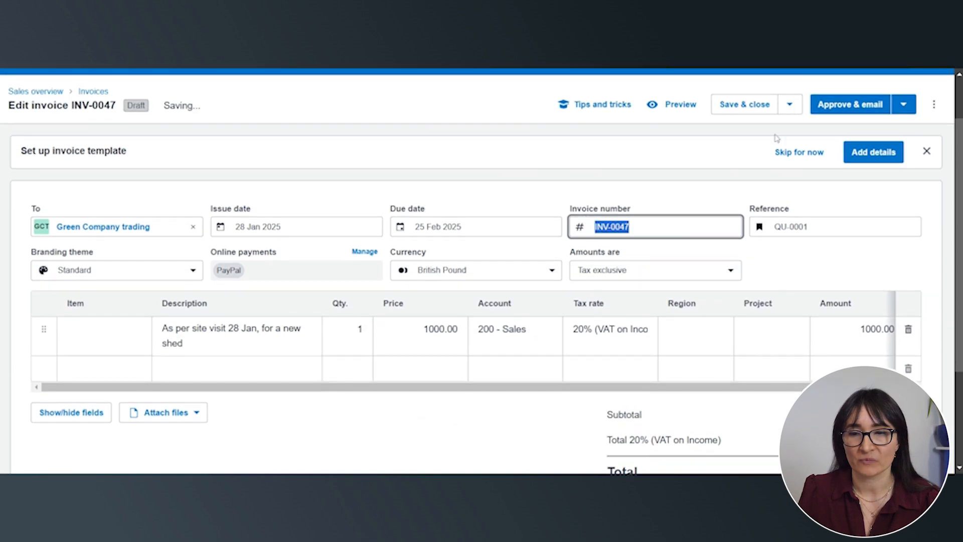
click(734, 111)
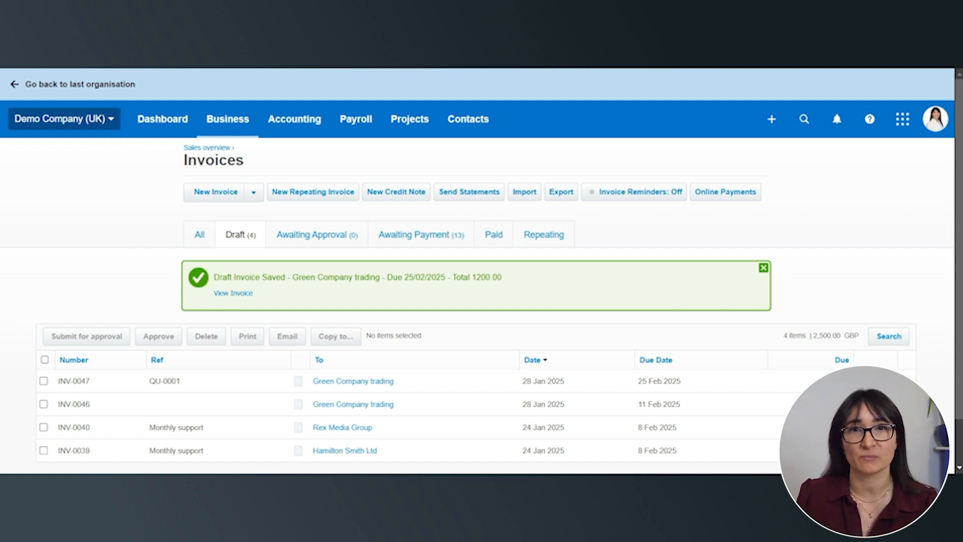
Start a new bill from "Tshirt trading company", due 30 days ahead on 27 Feb 2025, with reference INV-0548
click(163, 119)
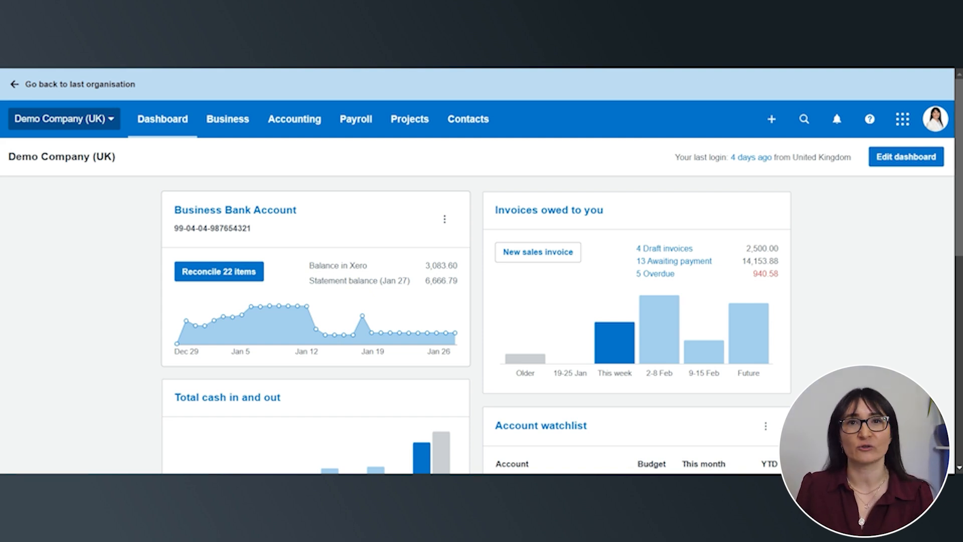
click(773, 124)
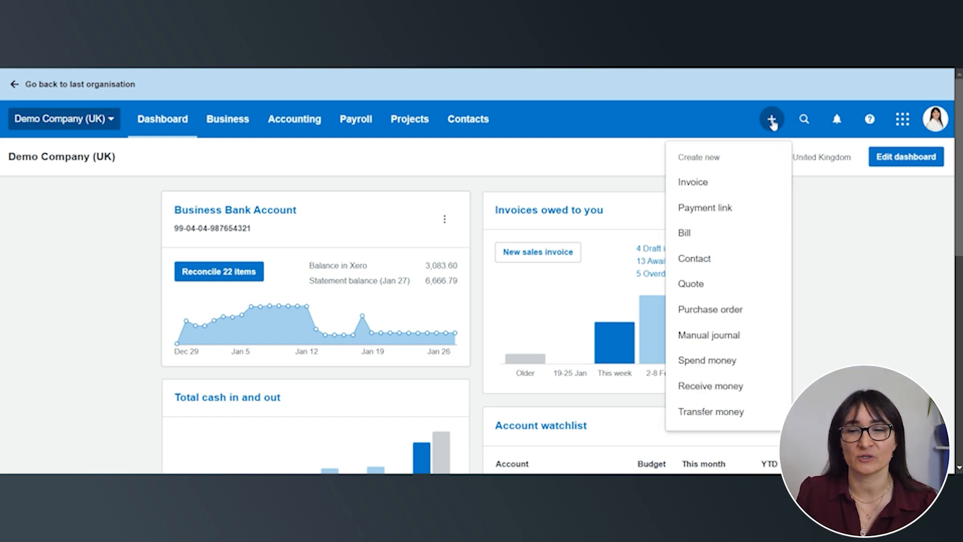
click(711, 240)
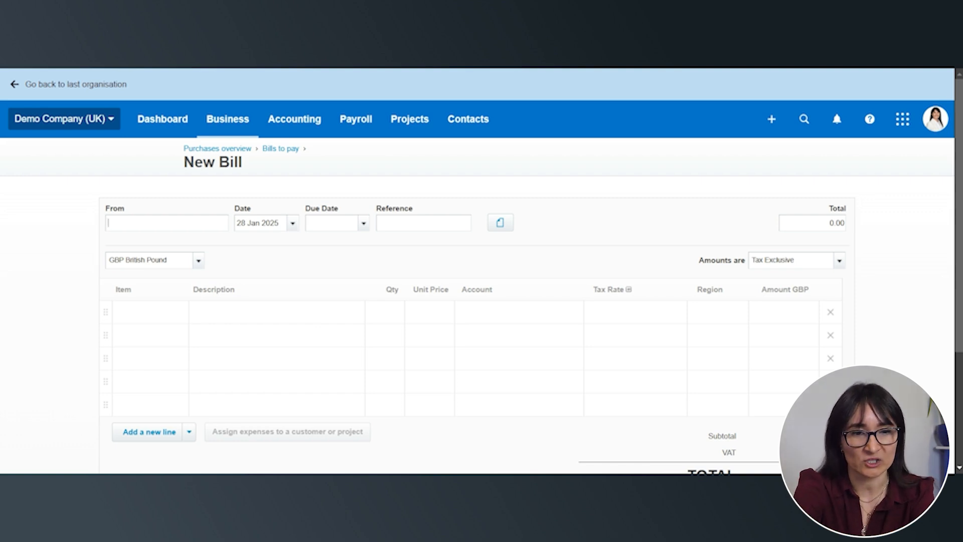
text(Tshirt trading company)
key(Tab)
key(Tab)
text(+30)
key(Tab)
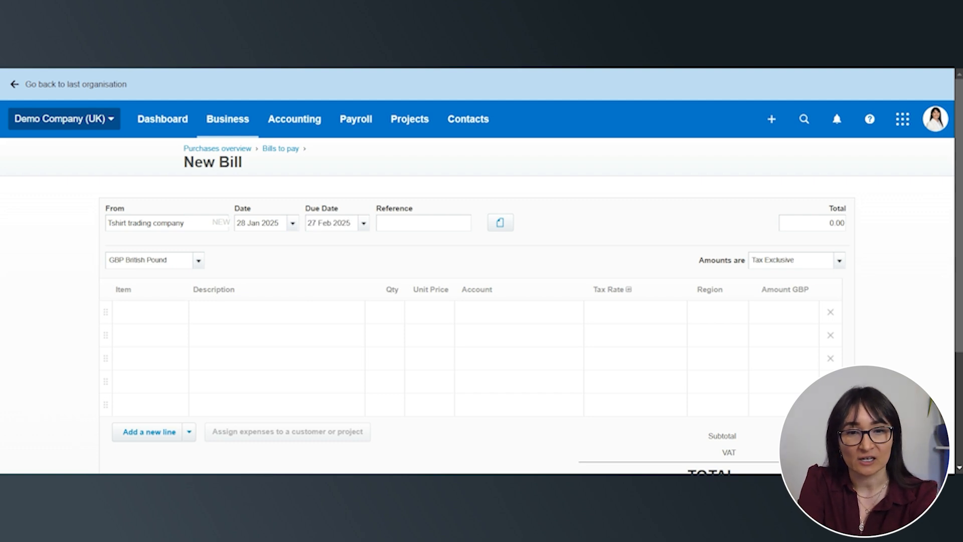
text(IN)
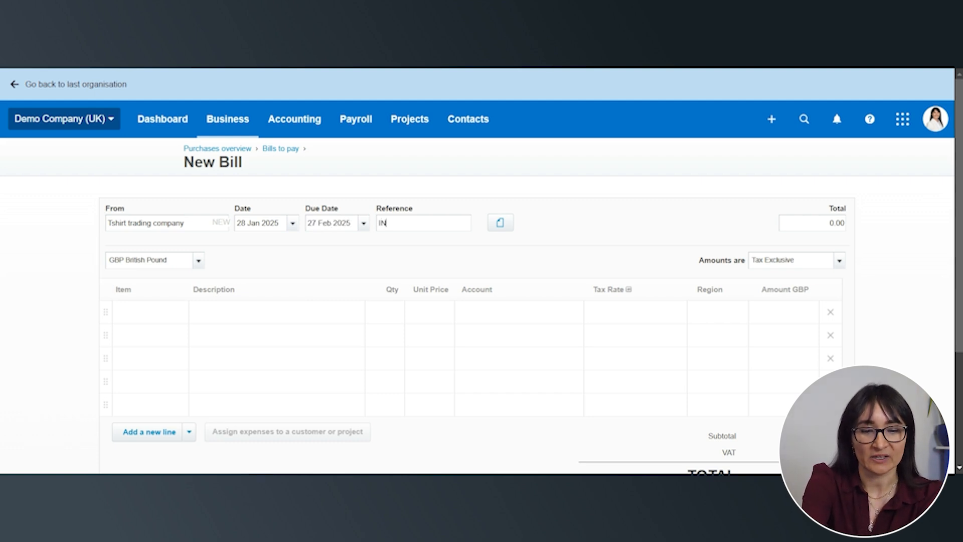
text(V-0548)
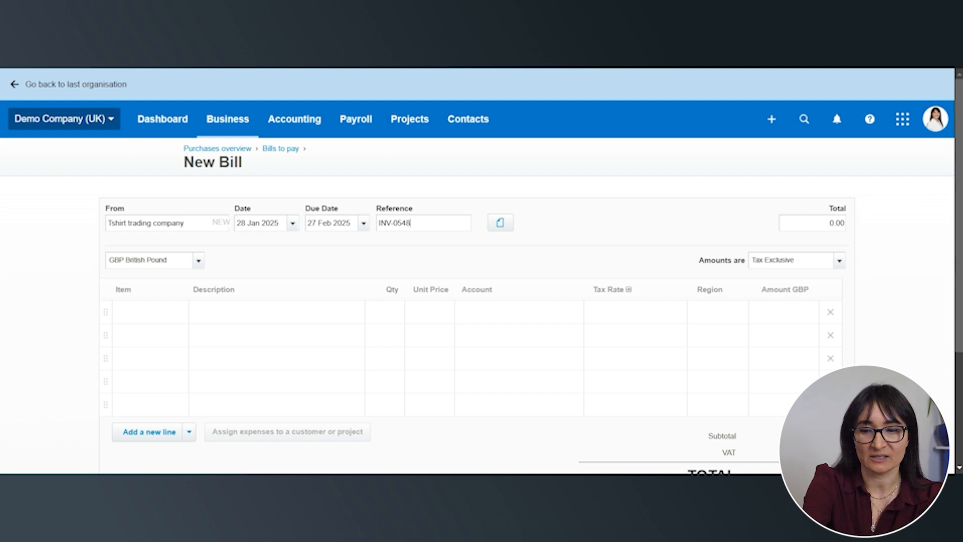
Fill in the first bill line with description "Branded tshirt", quantity 200, unit price 17.99 and account 300 - Purchases
click(265, 321)
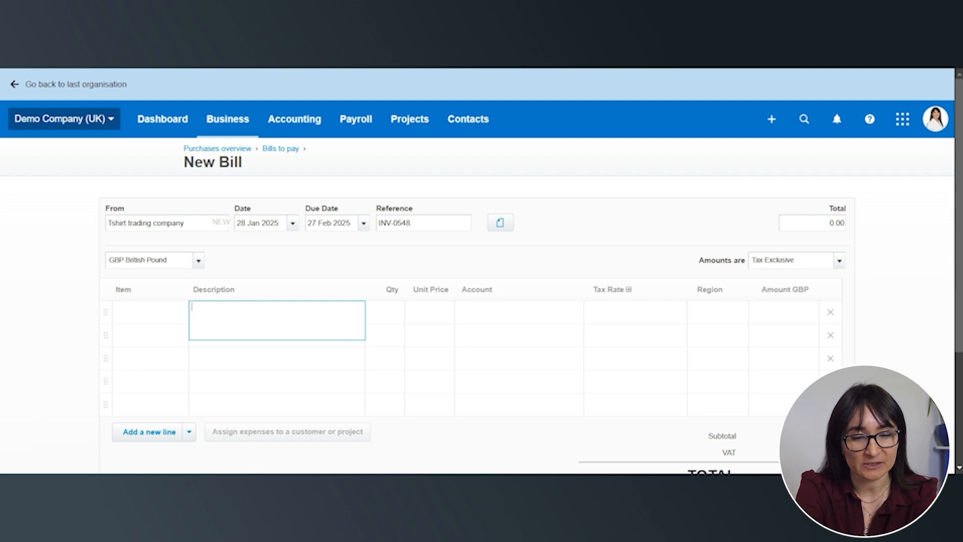
text(Branded)
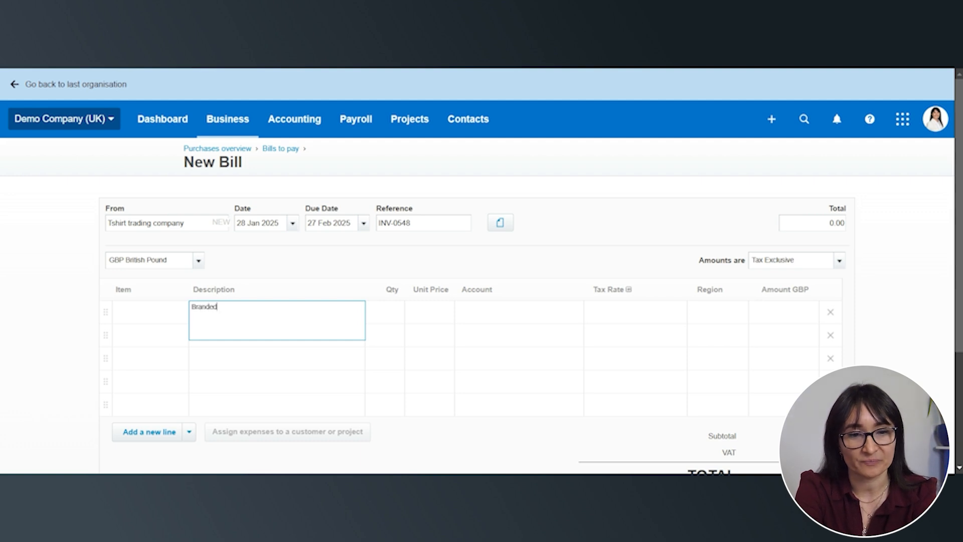
text( tshirt)
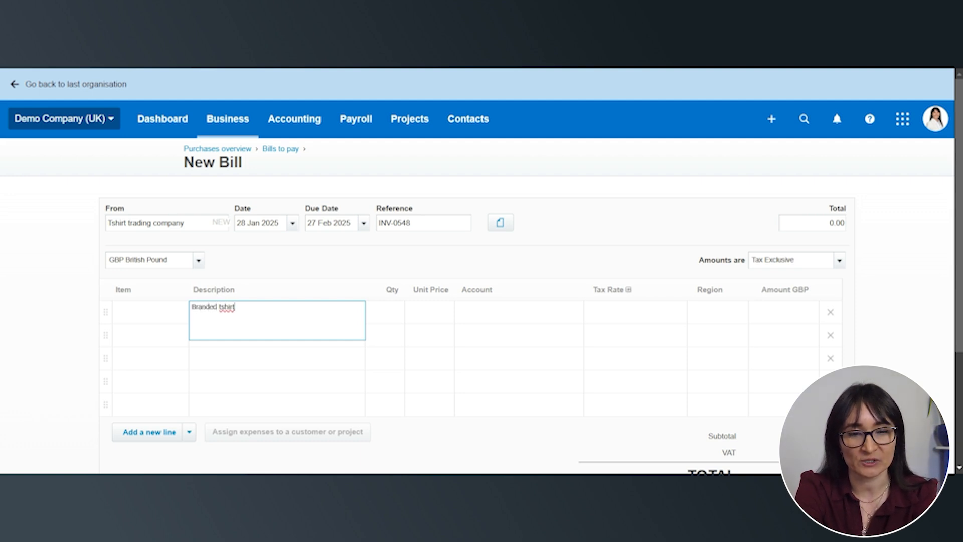
key(Tab)
text(200)
key(Tab)
text(17.99)
key(Tab)
text(pur)
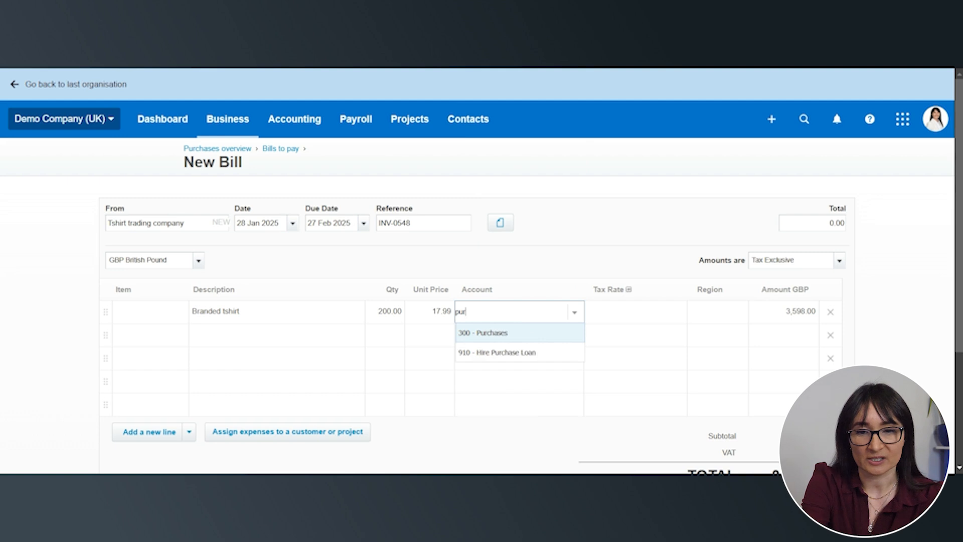
click(533, 333)
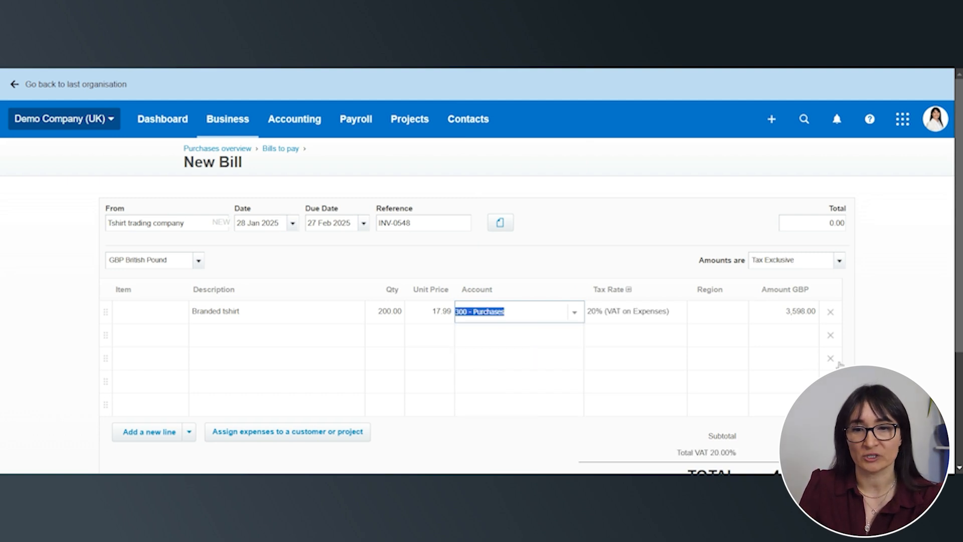
Approve the T-shirt bill and check the approved bill's details
scroll(531, 334, down, 3)
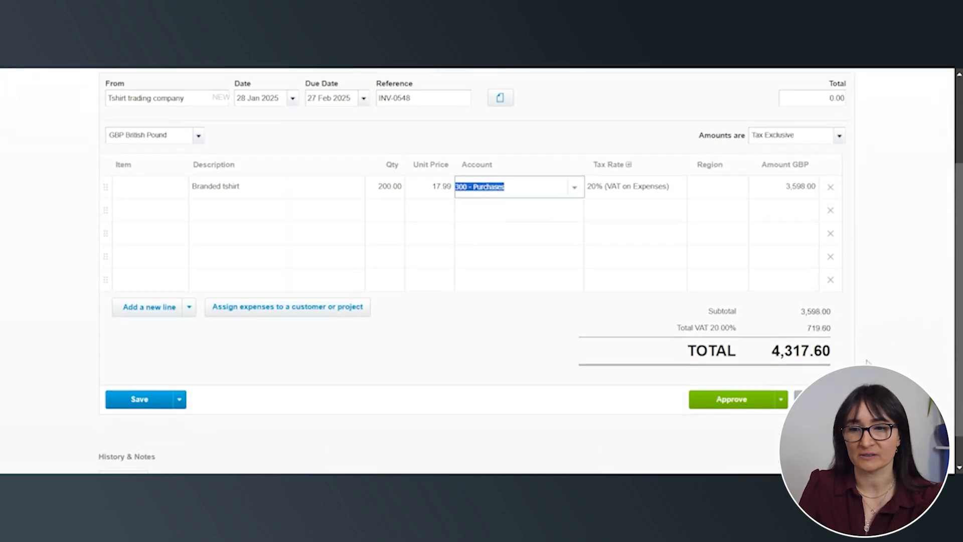
click(720, 406)
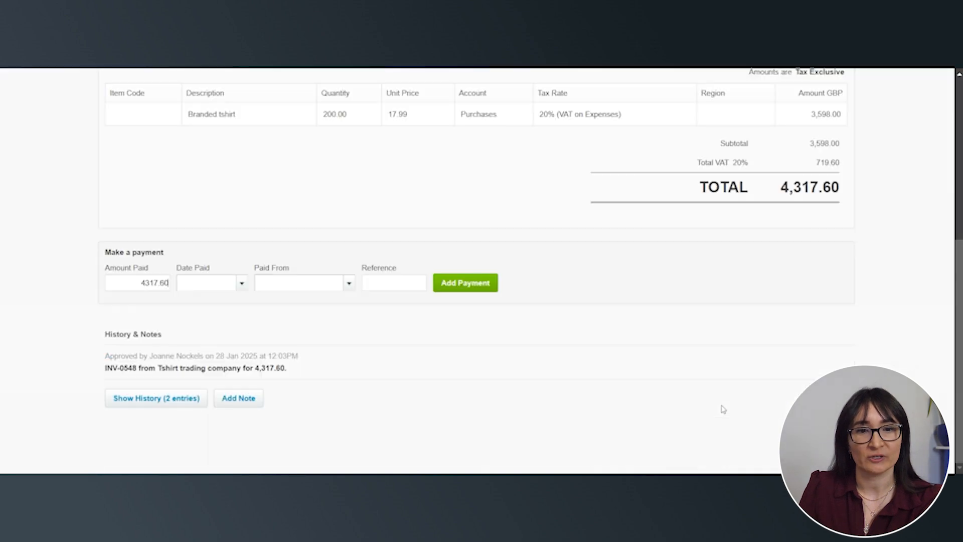
scroll(723, 409, up, 6)
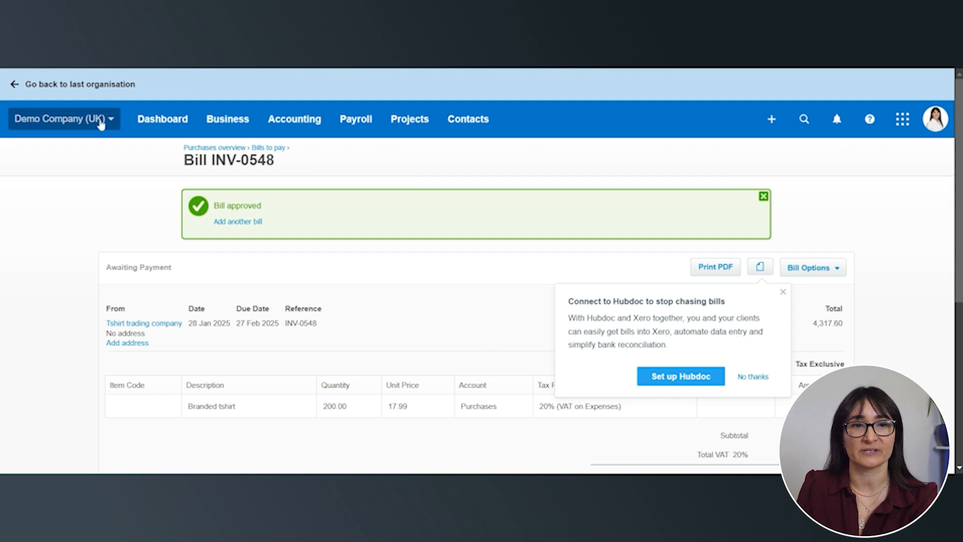
click(164, 136)
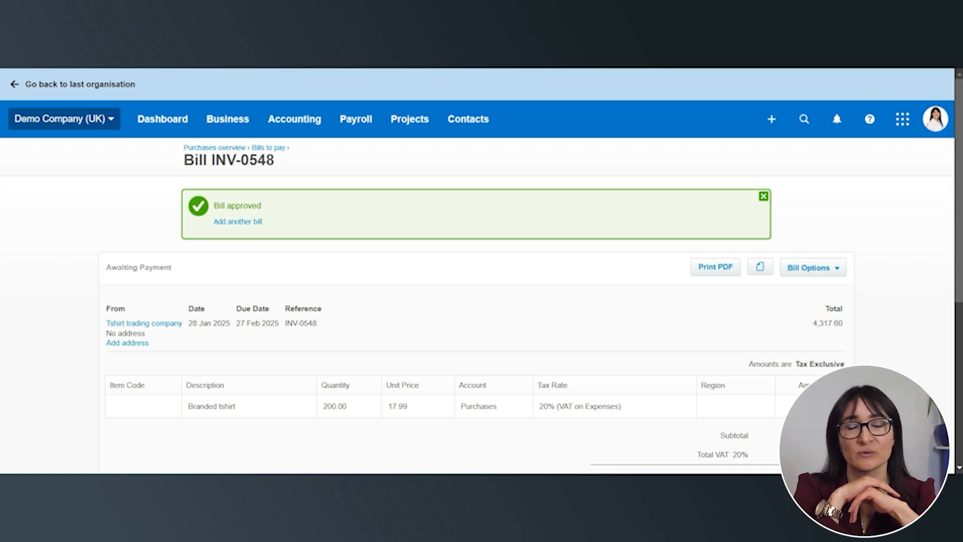
Open the Profit and Loss report for this financial year and look through its turnover, cost of sales and administrative costs
click(295, 128)
scroll(293, 160, down, 1)
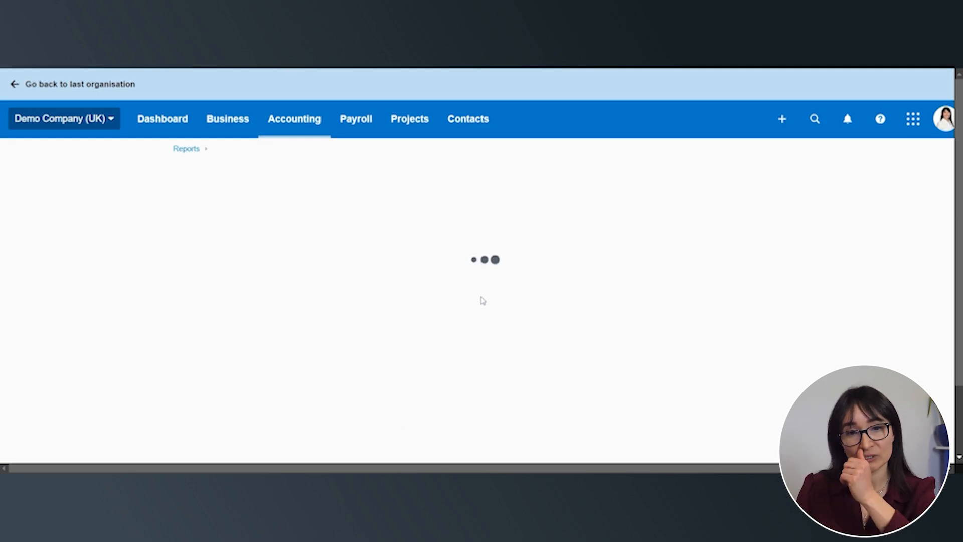
scroll(481, 295, down, 3)
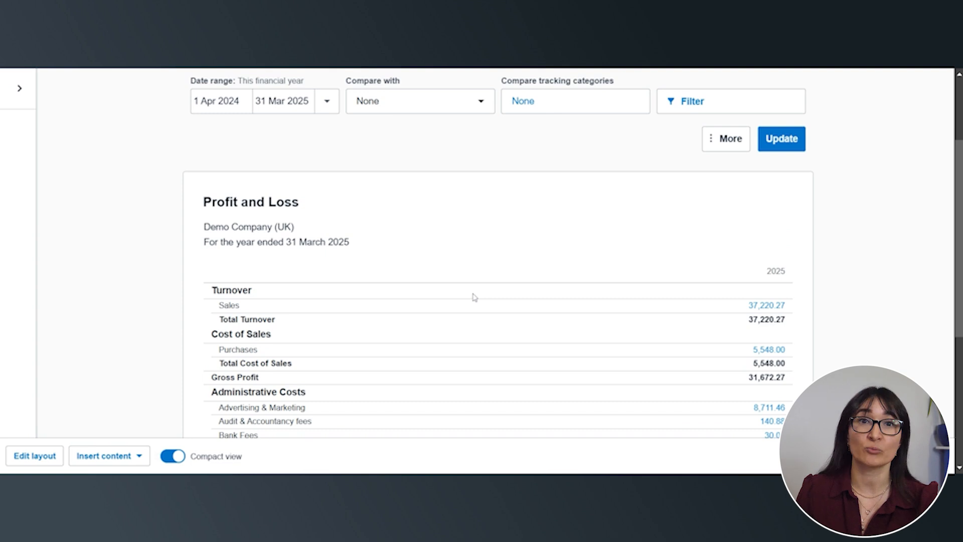
scroll(462, 310, down, 1)
scroll(463, 311, down, 1)
scroll(462, 311, up, 3)
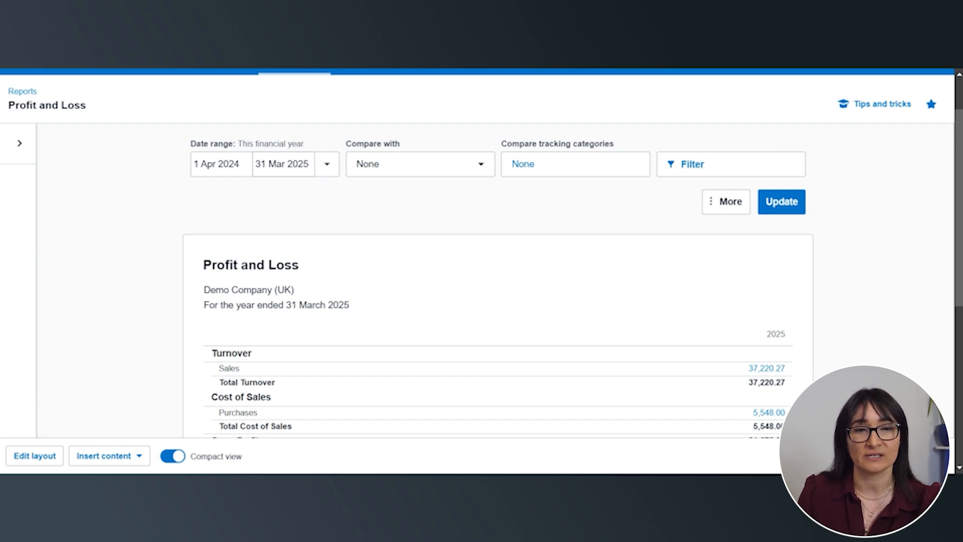
Compare the Profit and Loss report with 1 previous year and update it
click(431, 169)
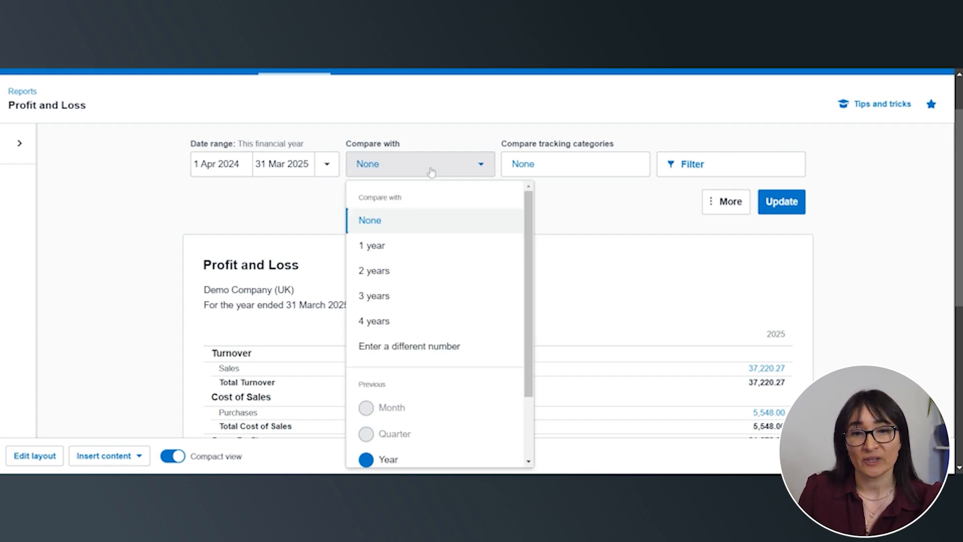
click(396, 248)
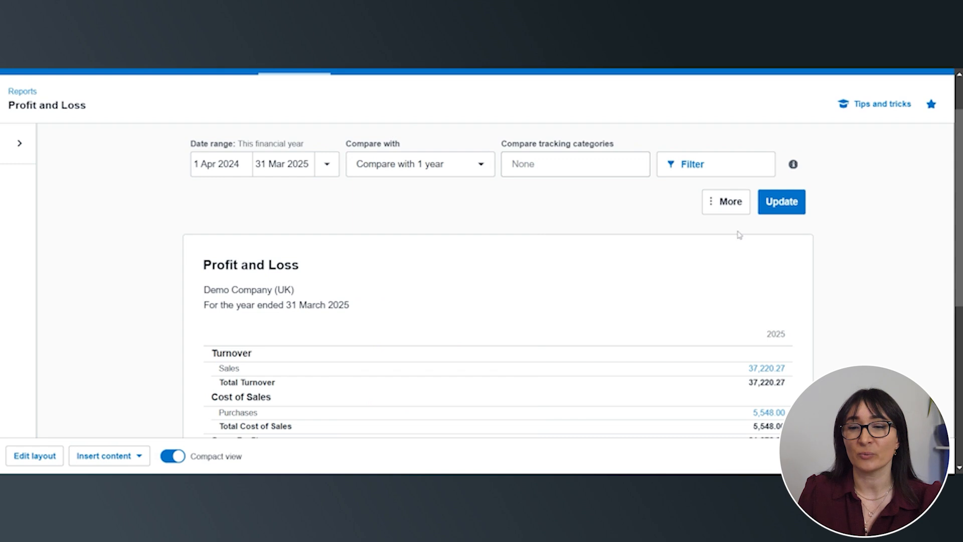
click(766, 213)
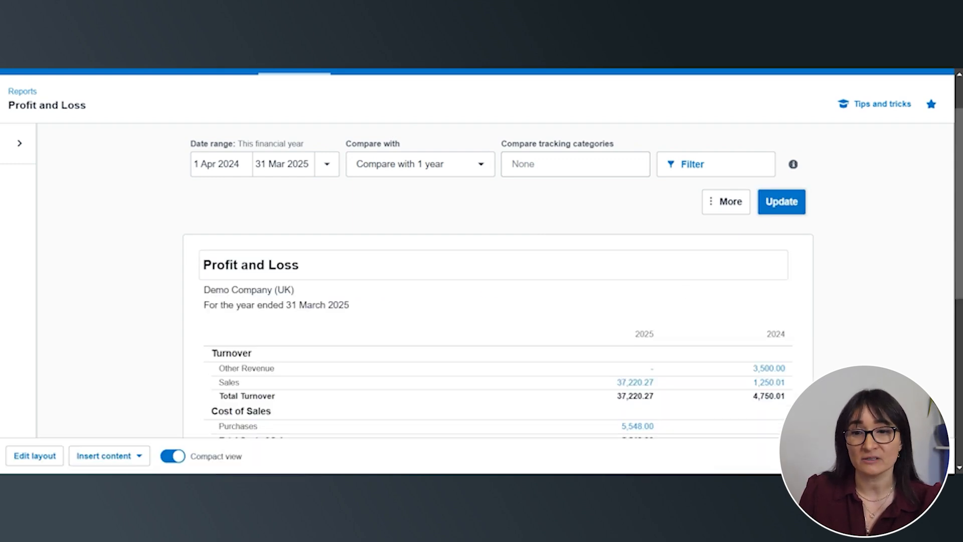
Switch the report to the Budget Variance common format and examine the actual figures against the overall budget
click(22, 150)
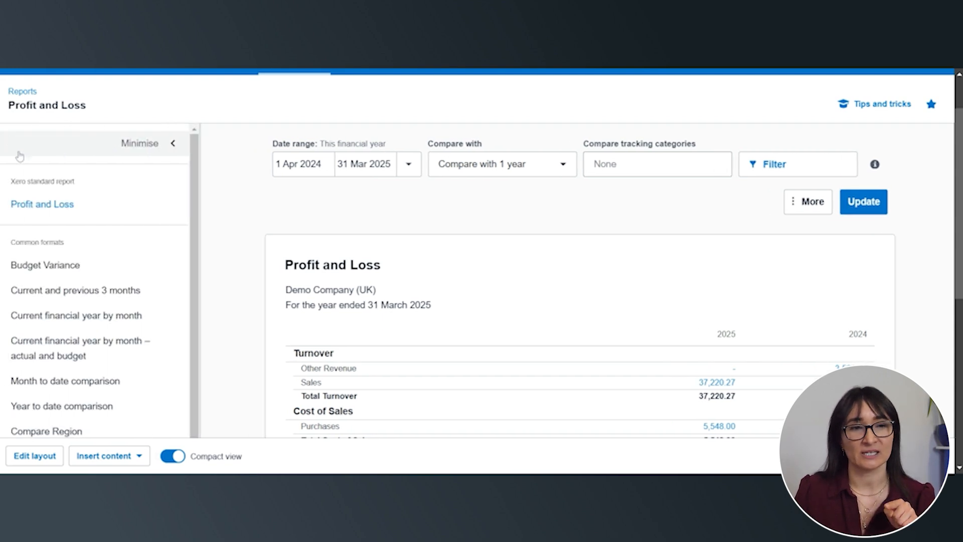
click(48, 283)
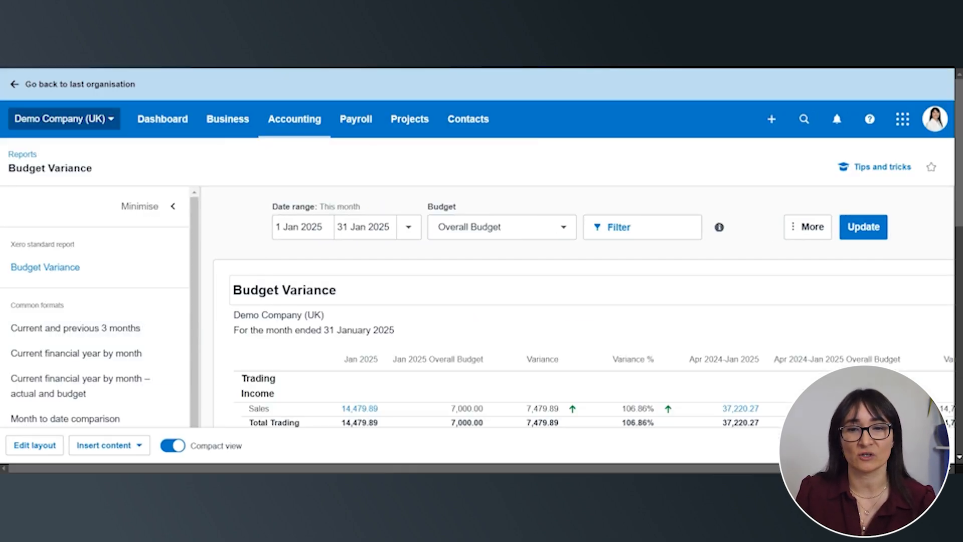
scroll(600, 301, down, 4)
scroll(598, 301, down, 2)
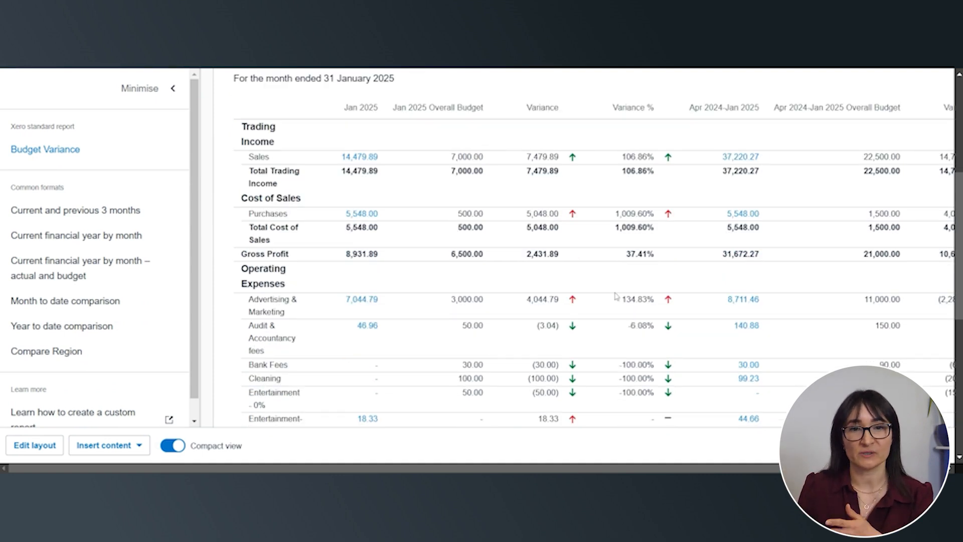
scroll(707, 247, up, 2)
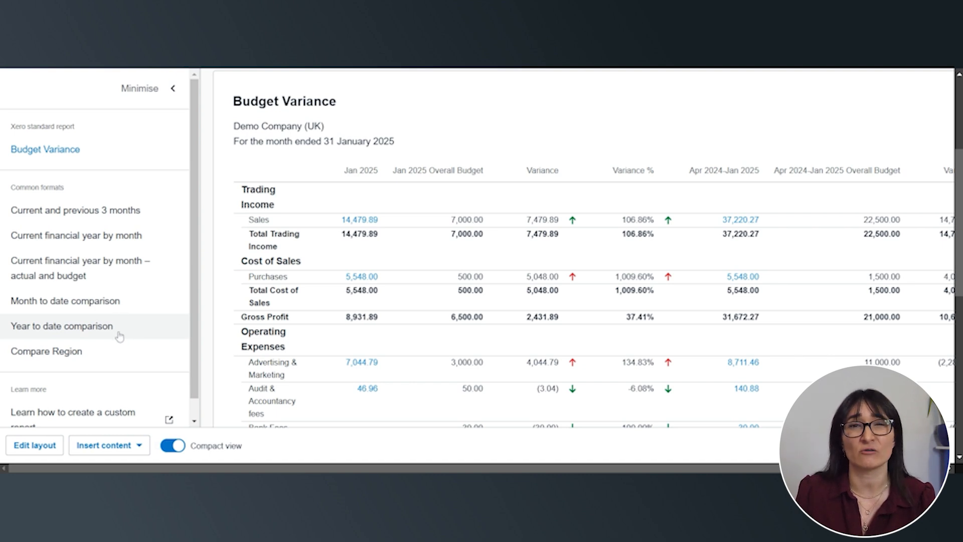
Open the Aged Receivables Summary, minimise its list of related reports and examine what each customer owes by ageing period
scroll(119, 336, up, 4)
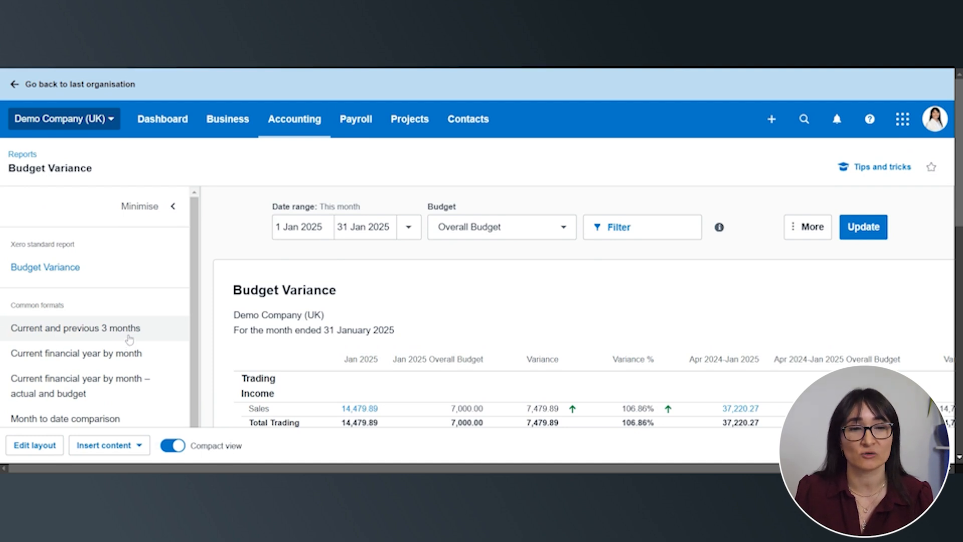
click(293, 119)
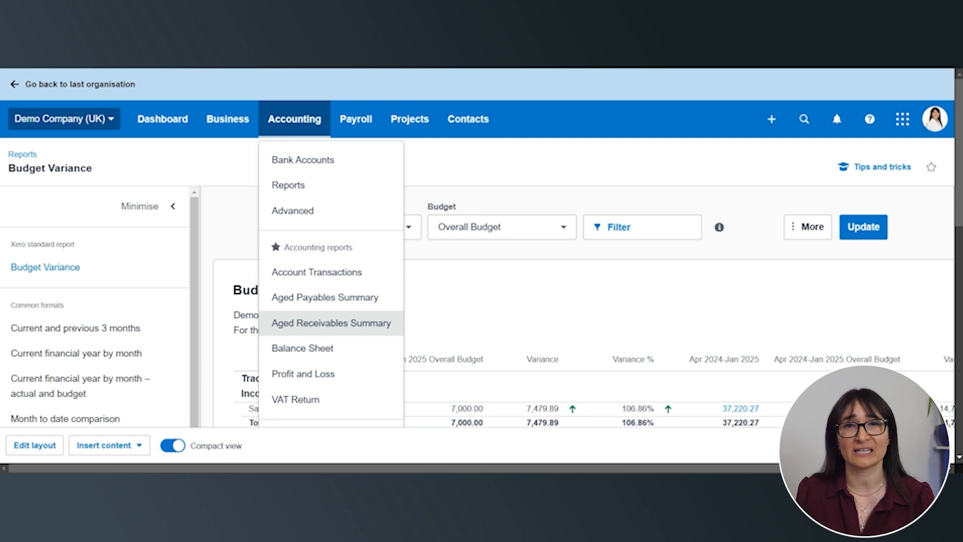
click(306, 327)
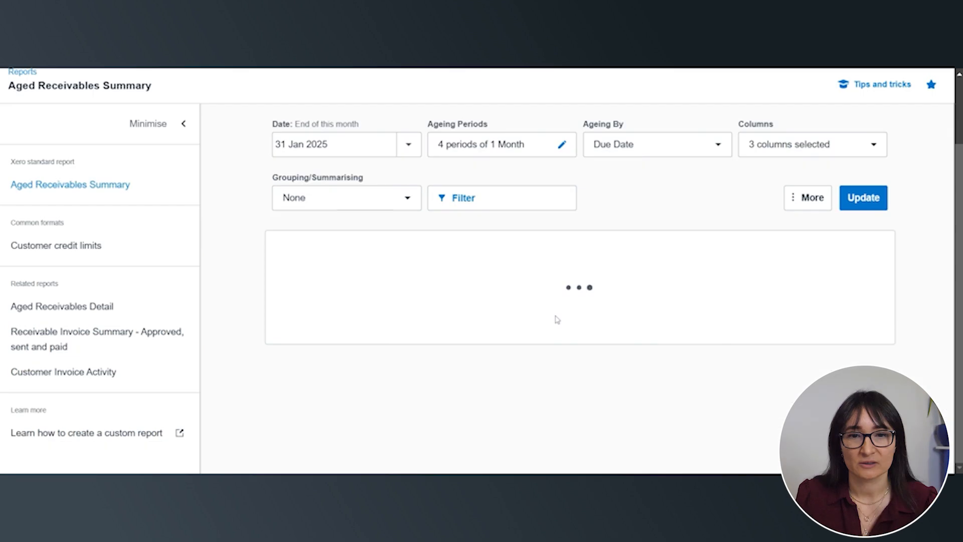
click(178, 125)
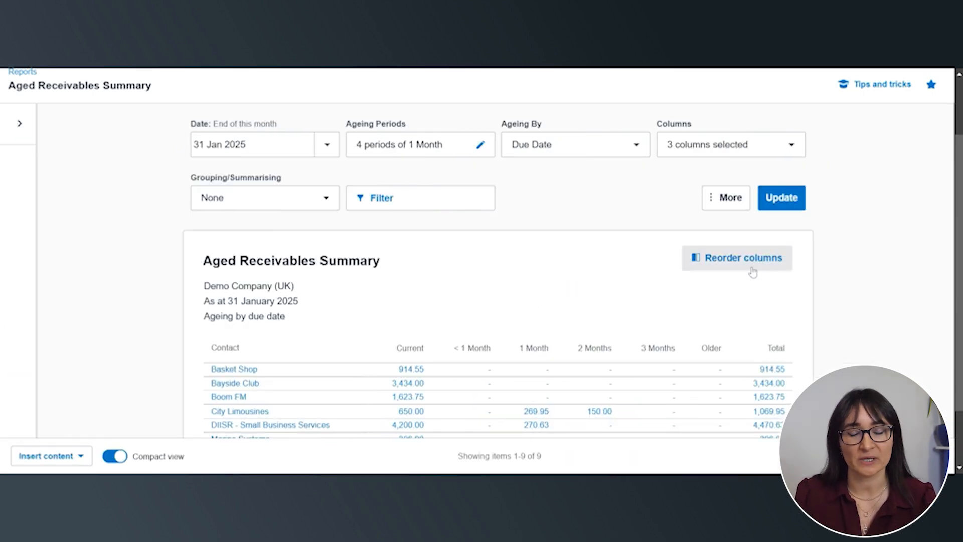
scroll(736, 295, down, 1)
scroll(736, 295, down, 1)
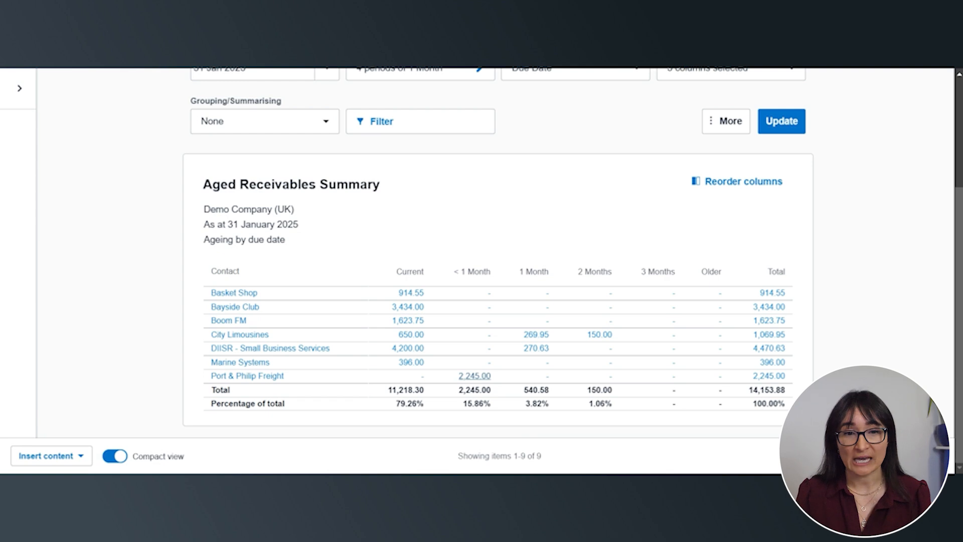
Open the Aged Payables Summary and examine the supplier balances and expense claims by ageing period
scroll(475, 375, up, 3)
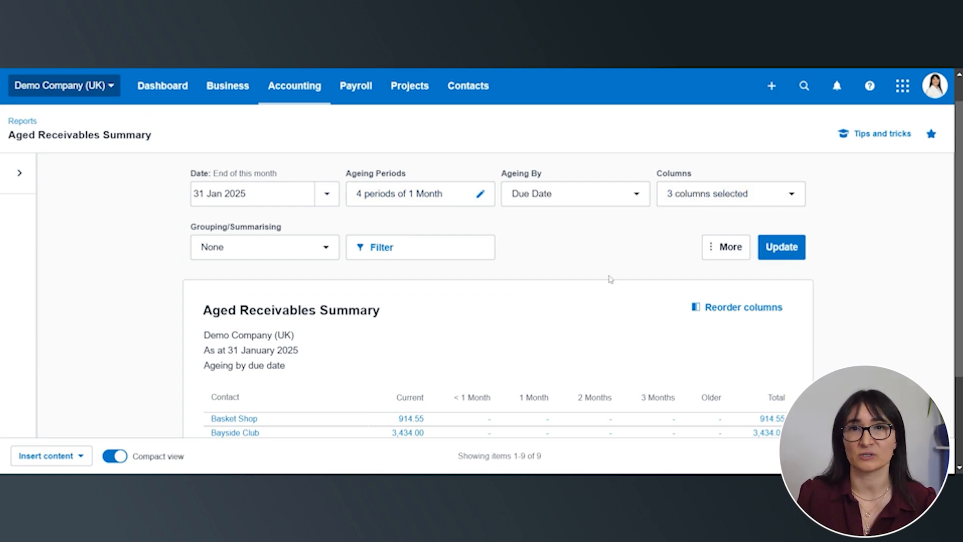
click(291, 94)
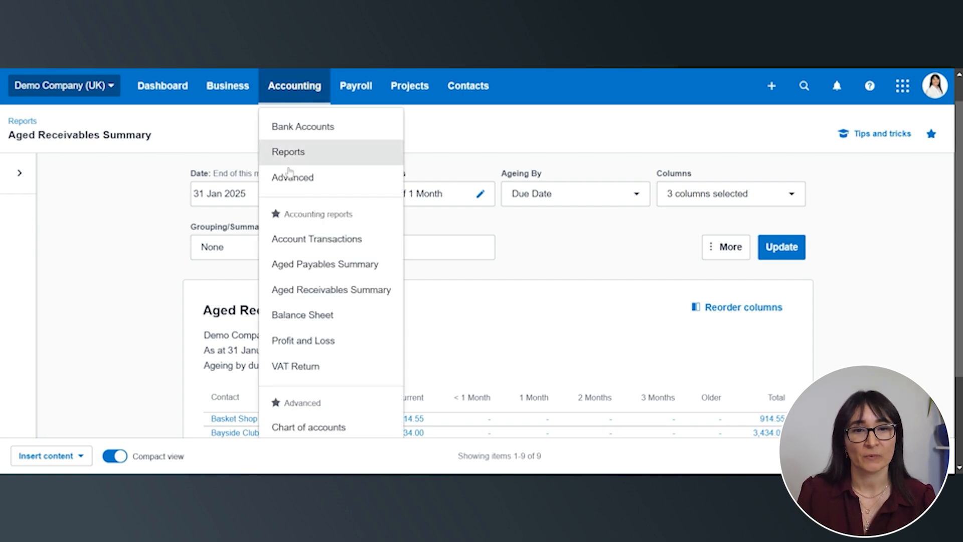
click(286, 270)
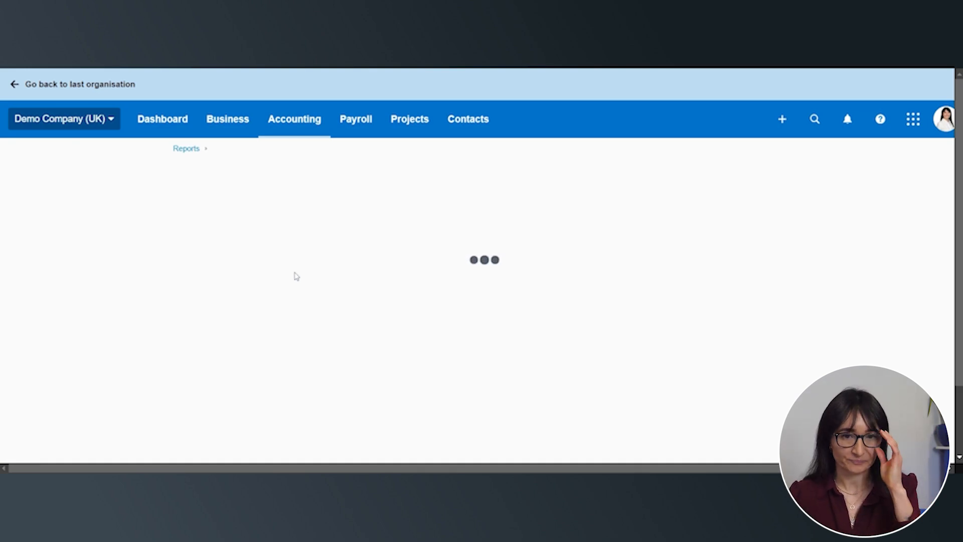
scroll(572, 279, down, 4)
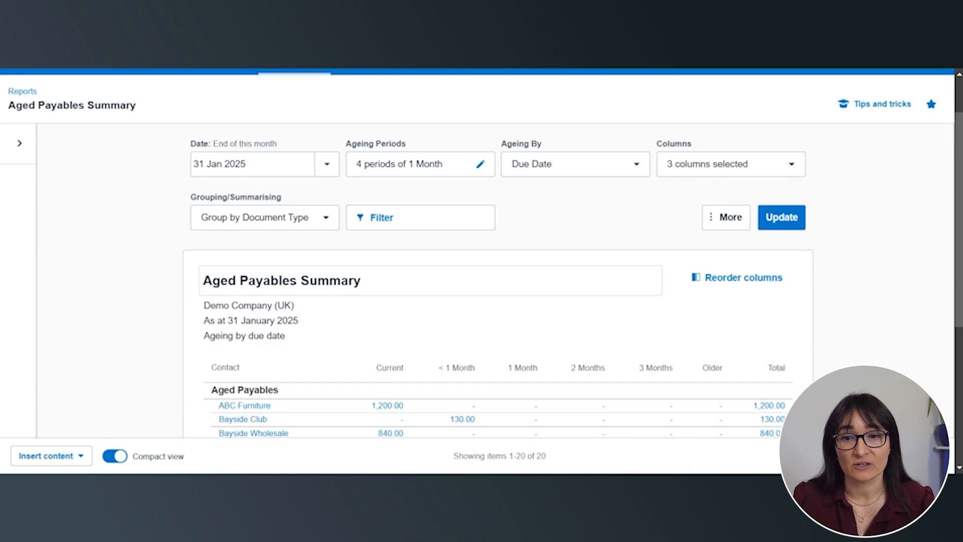
scroll(577, 280, down, 1)
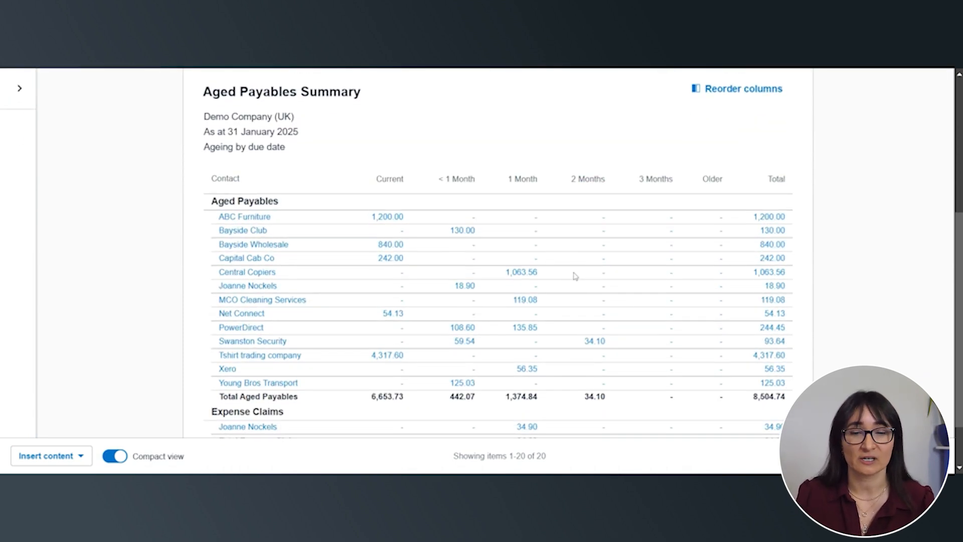
scroll(573, 276, down, 1)
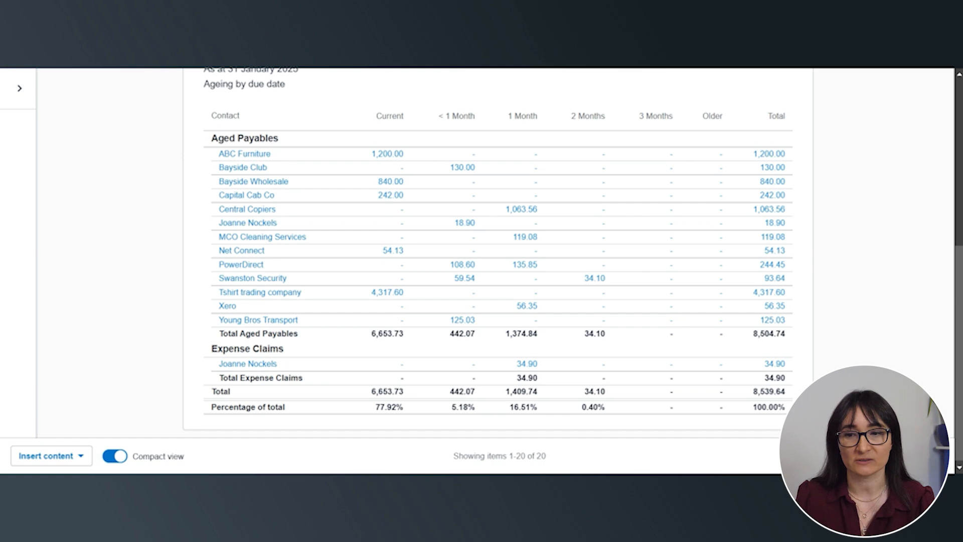
scroll(577, 281, up, 5)
scroll(577, 281, down, 4)
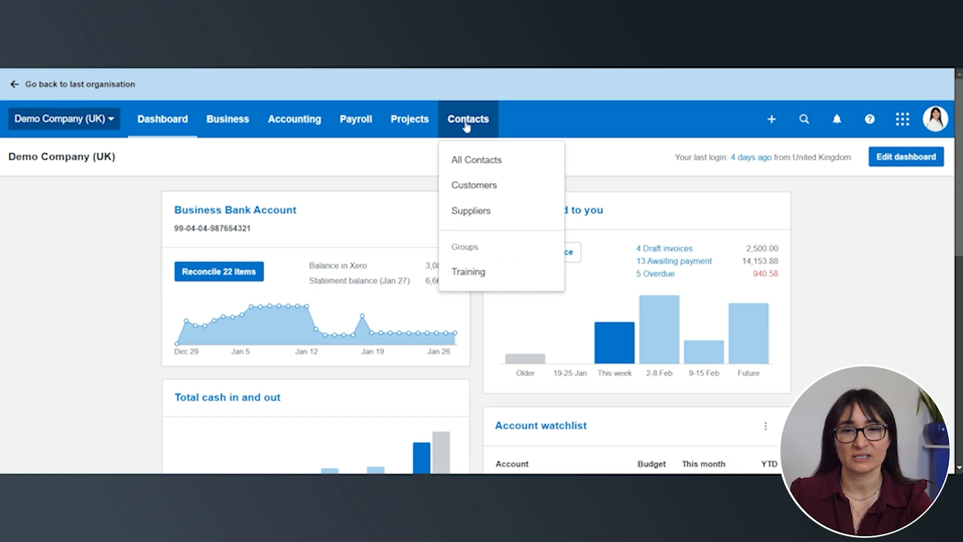
Open ABC Furniture from the list of all contacts and look through its bills and purchase orders
click(470, 159)
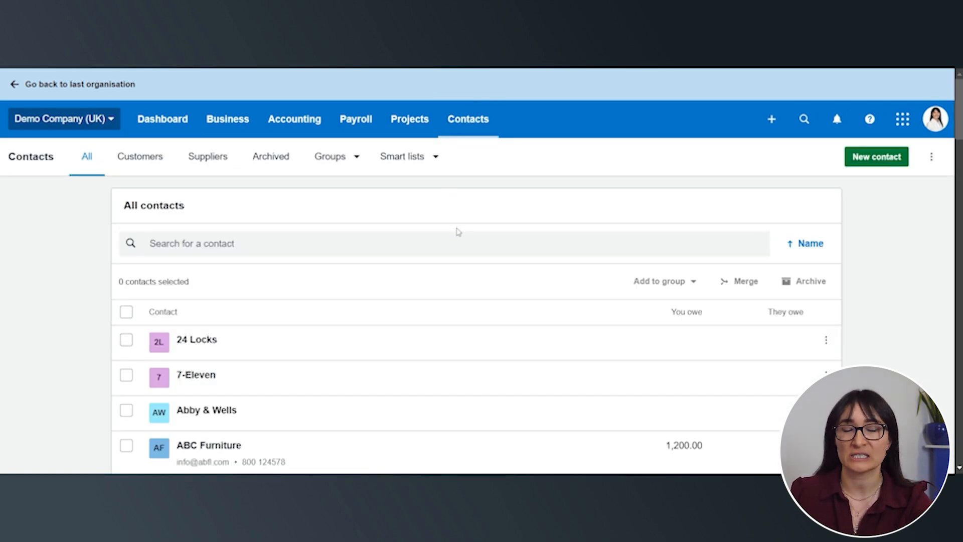
scroll(286, 327, down, 5)
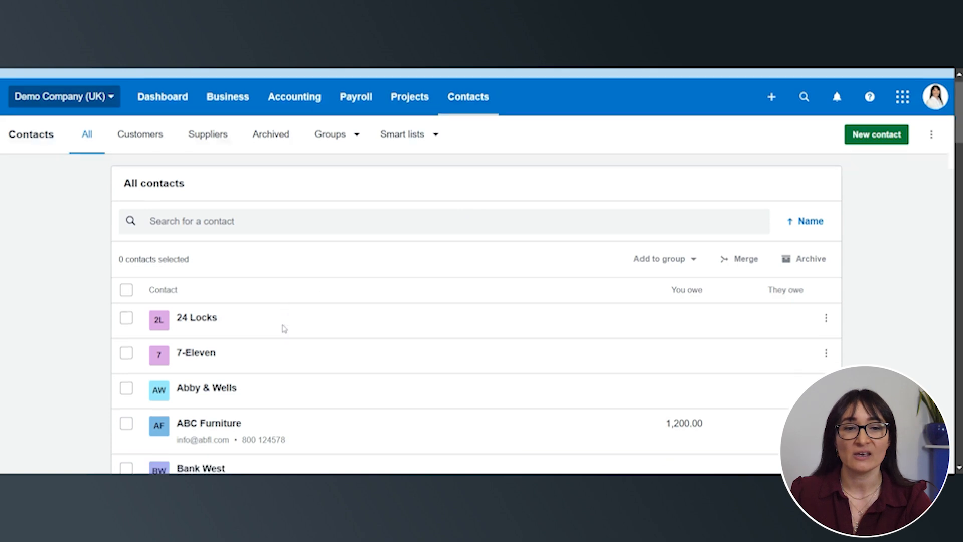
click(210, 196)
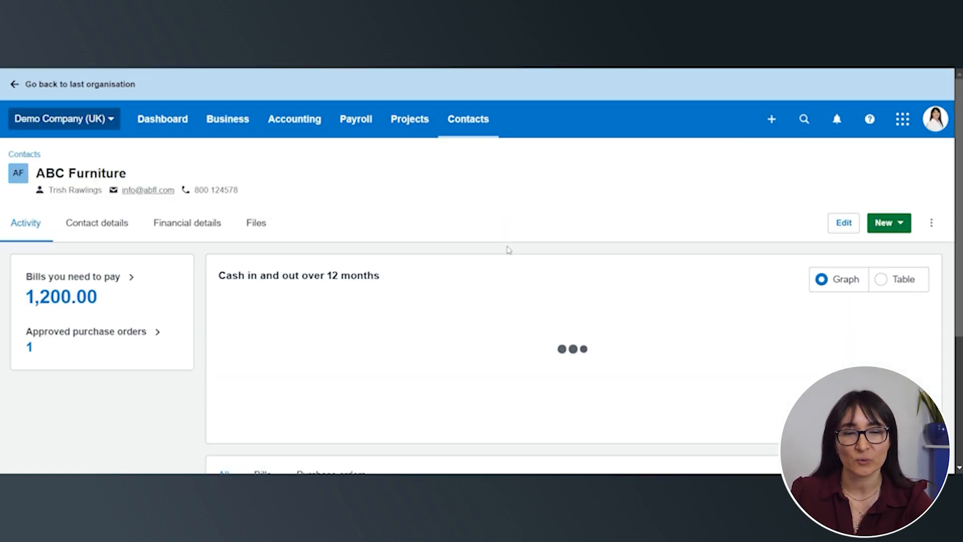
scroll(509, 254, down, 1)
scroll(509, 257, down, 1)
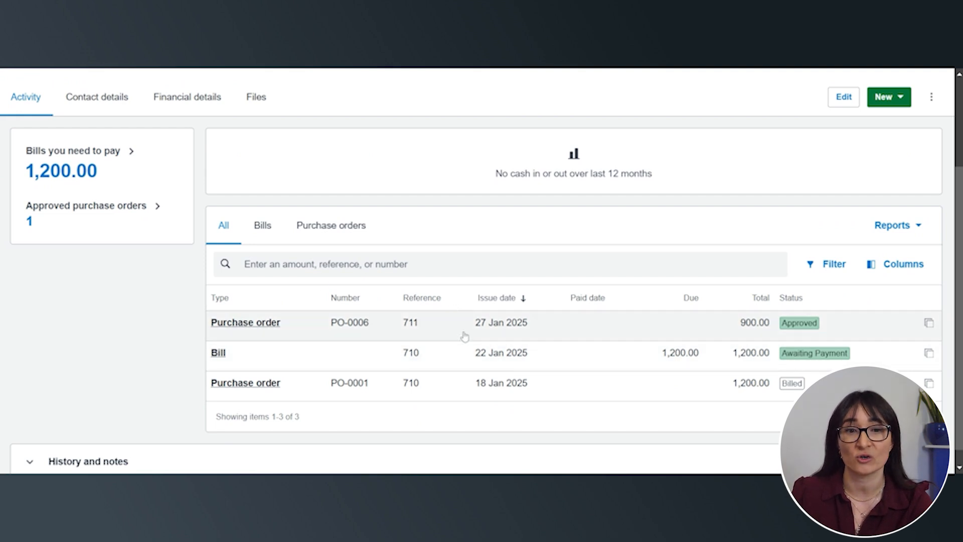
scroll(464, 336, up, 2)
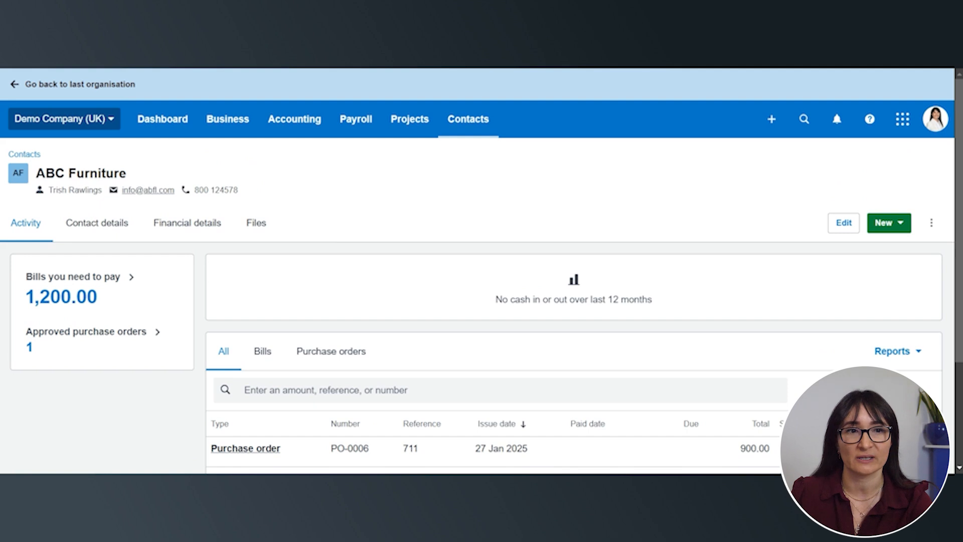
Show only the customers in the contacts and open Send statements to view the customers with their balances
click(469, 120)
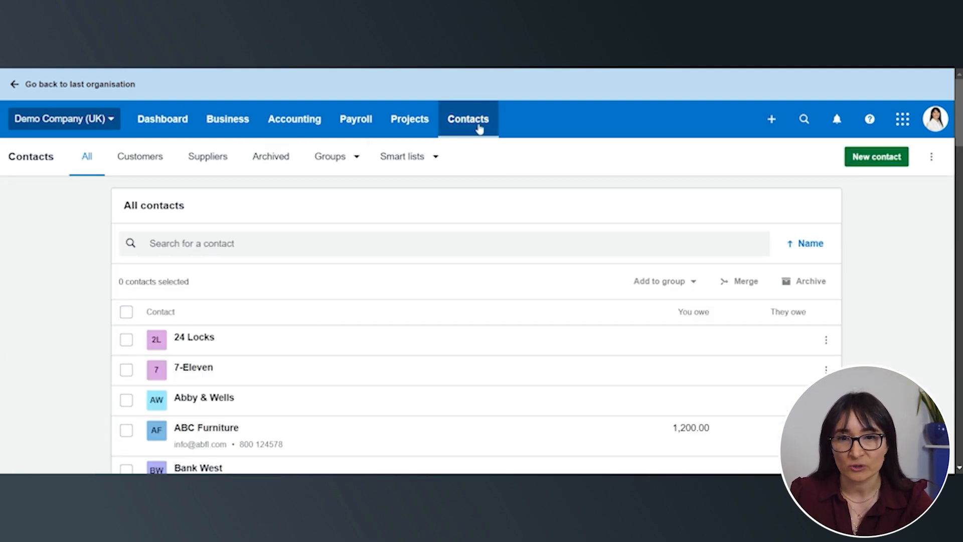
click(478, 128)
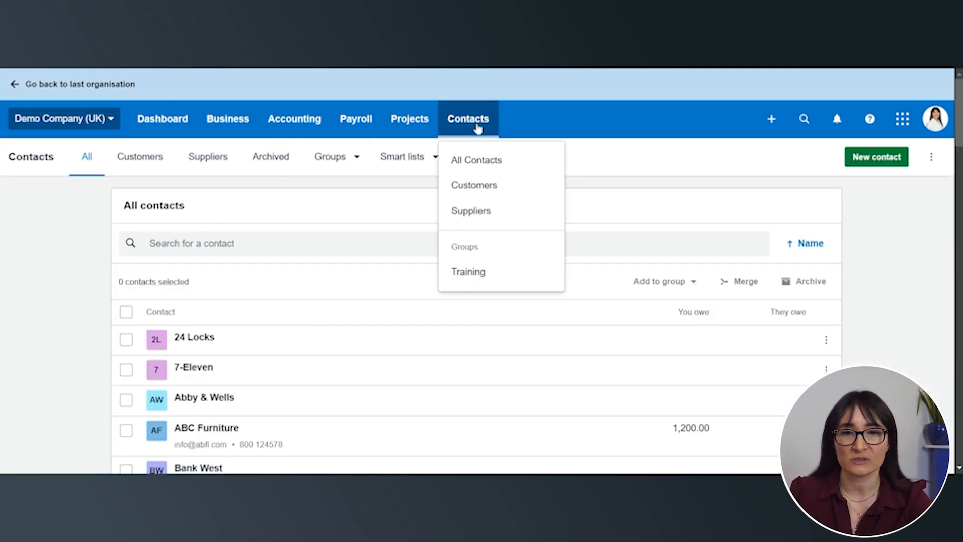
click(478, 194)
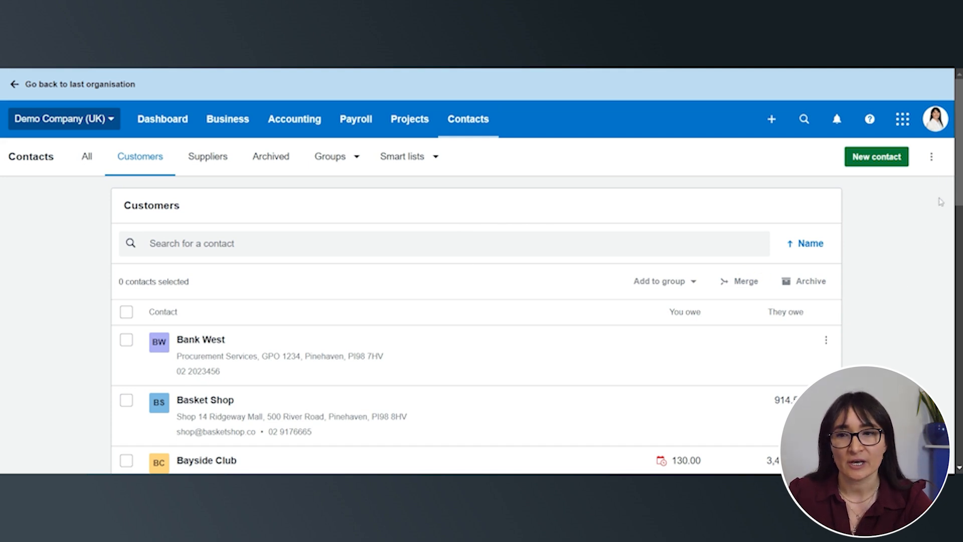
click(932, 157)
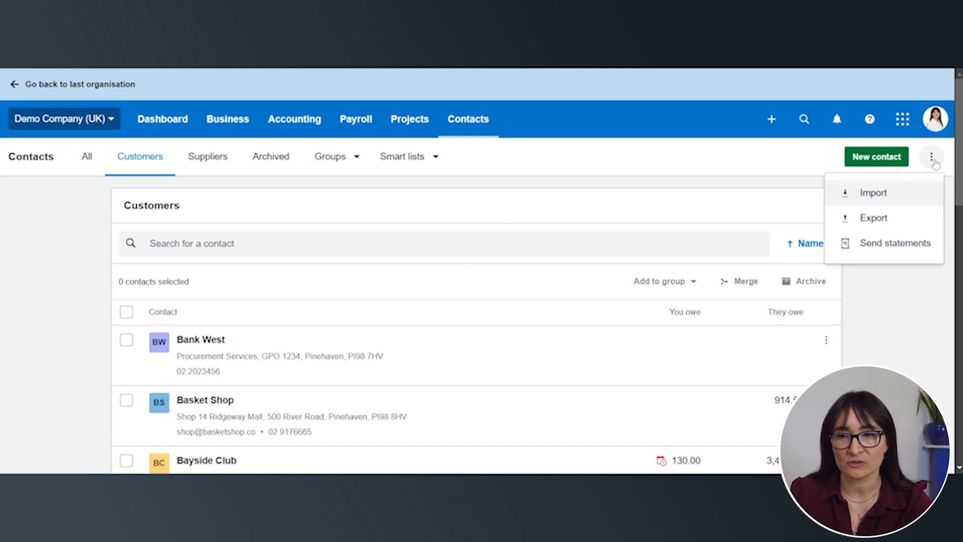
click(903, 251)
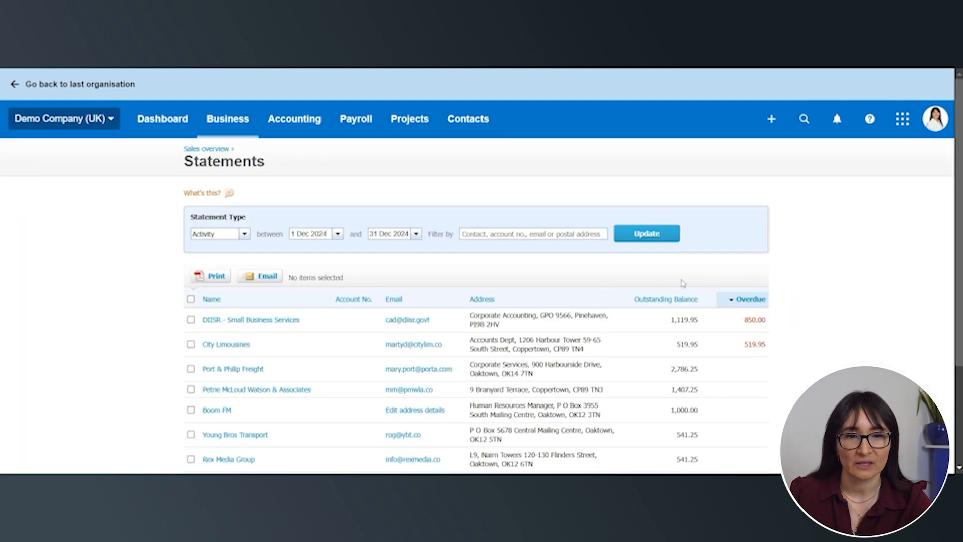
scroll(682, 283, down, 3)
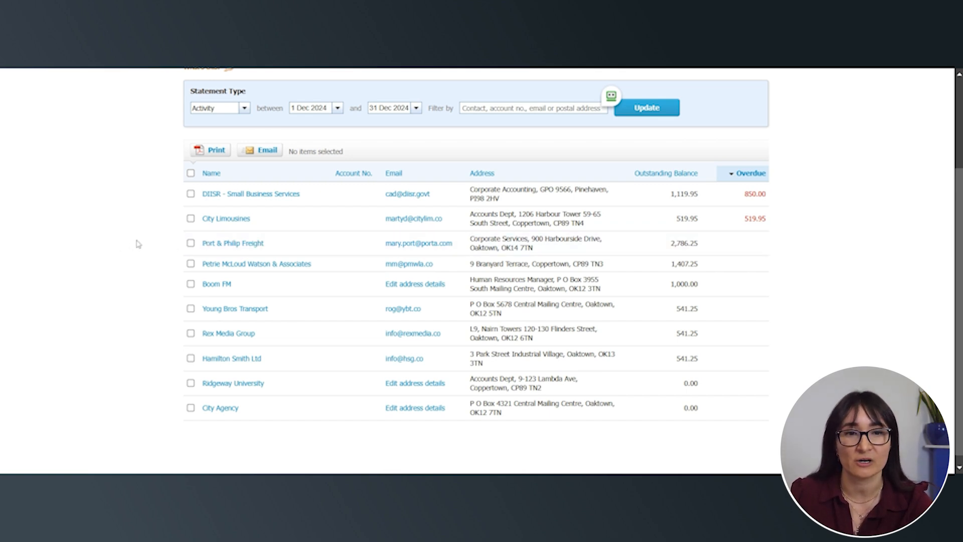
Select DIISR - Small Business Services for an Activity statement and set the period's start date to 1 Dec 2023
click(191, 194)
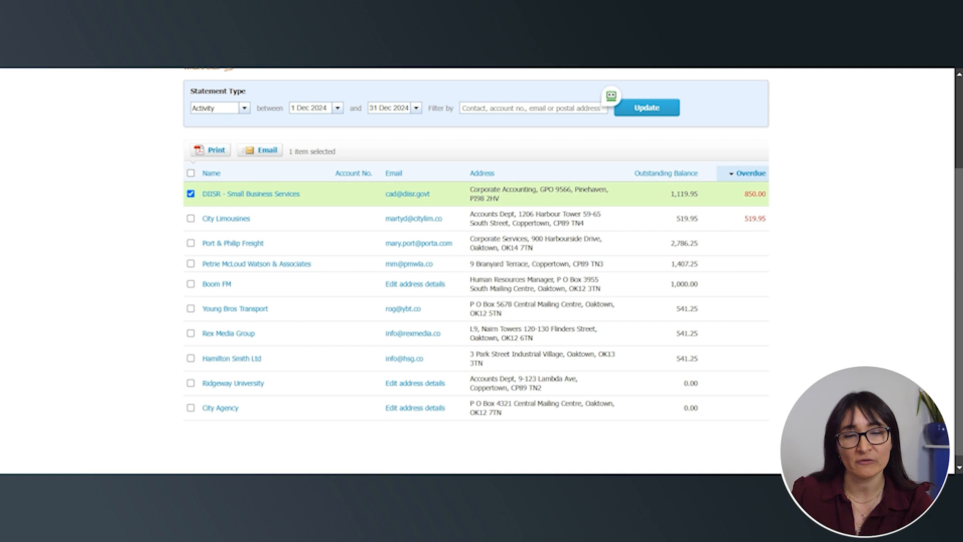
click(244, 108)
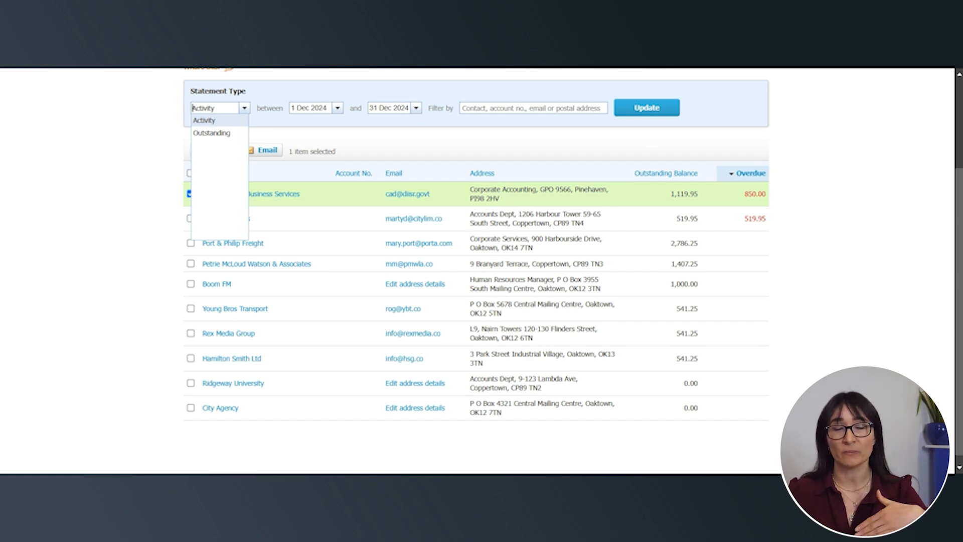
click(204, 122)
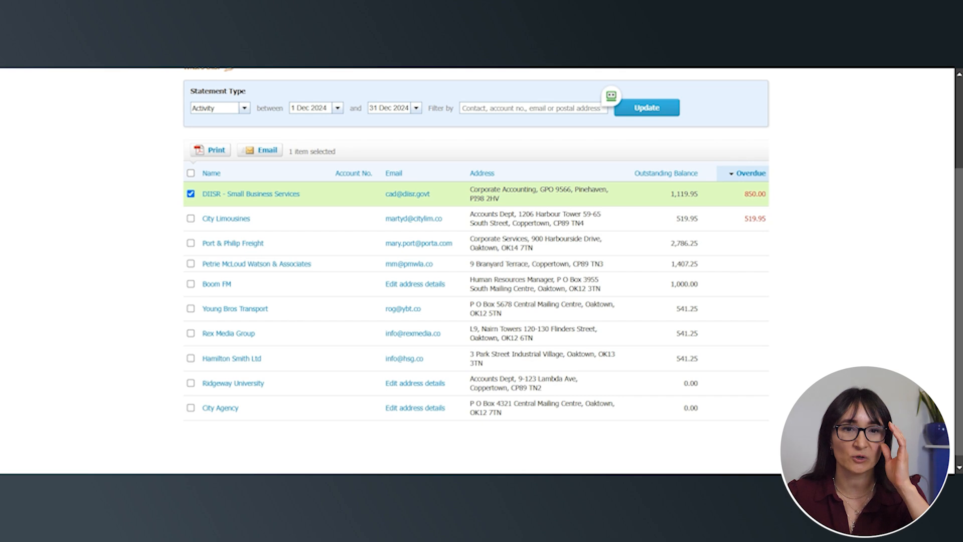
click(337, 108)
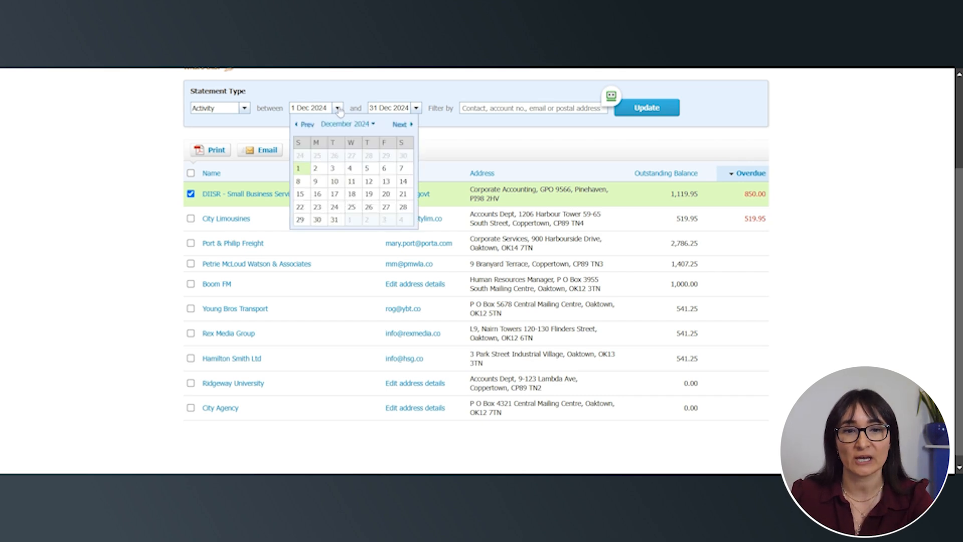
click(365, 126)
click(370, 185)
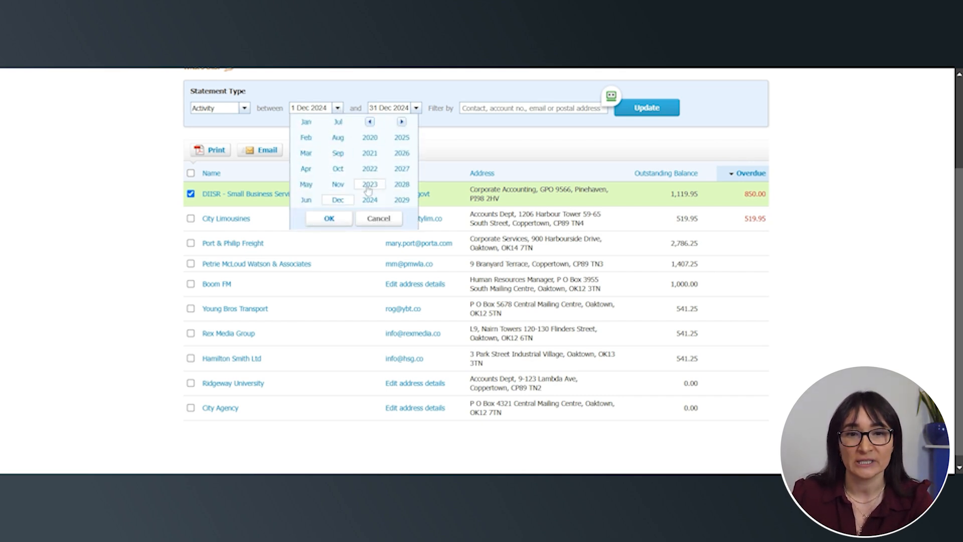
click(330, 220)
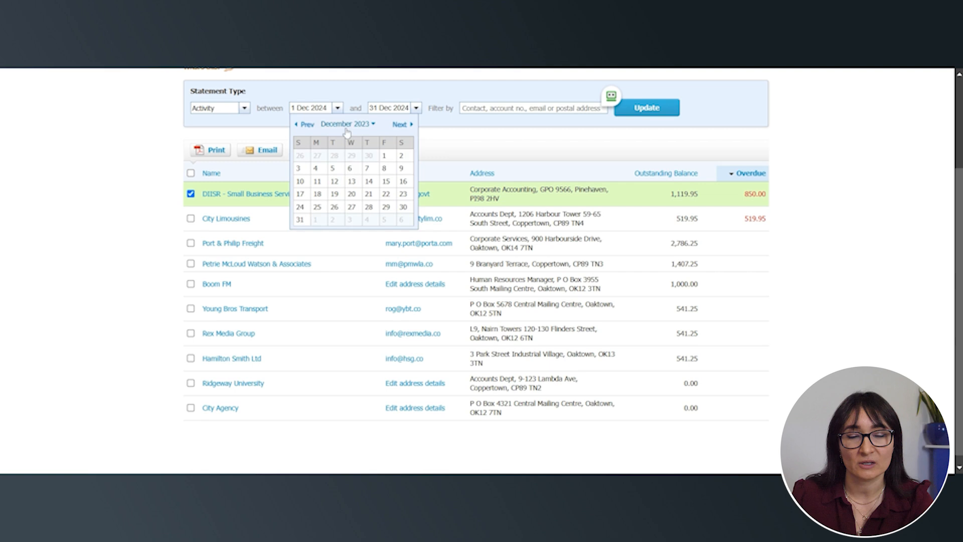
click(384, 156)
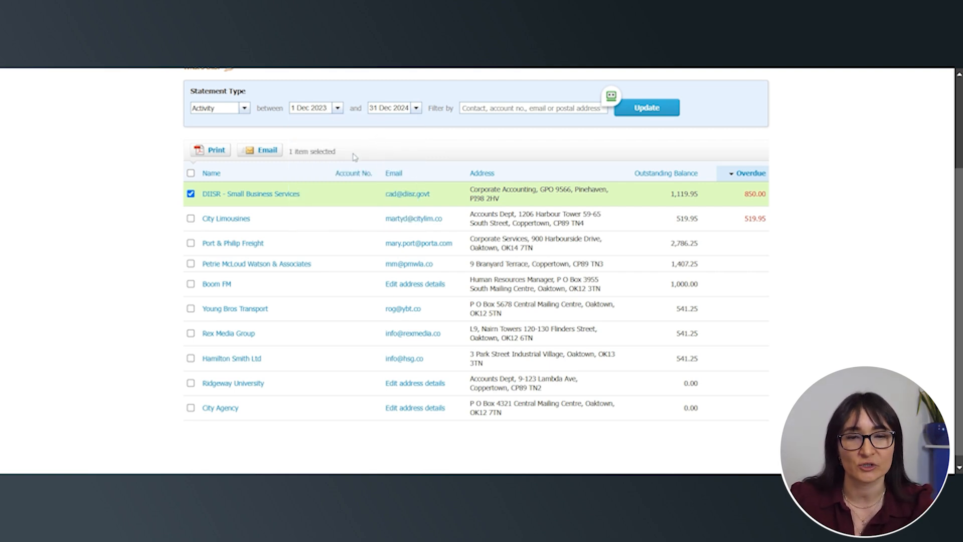
Change the statement type to Outstanding and print the statement for DIISR - Small Business Services
click(245, 109)
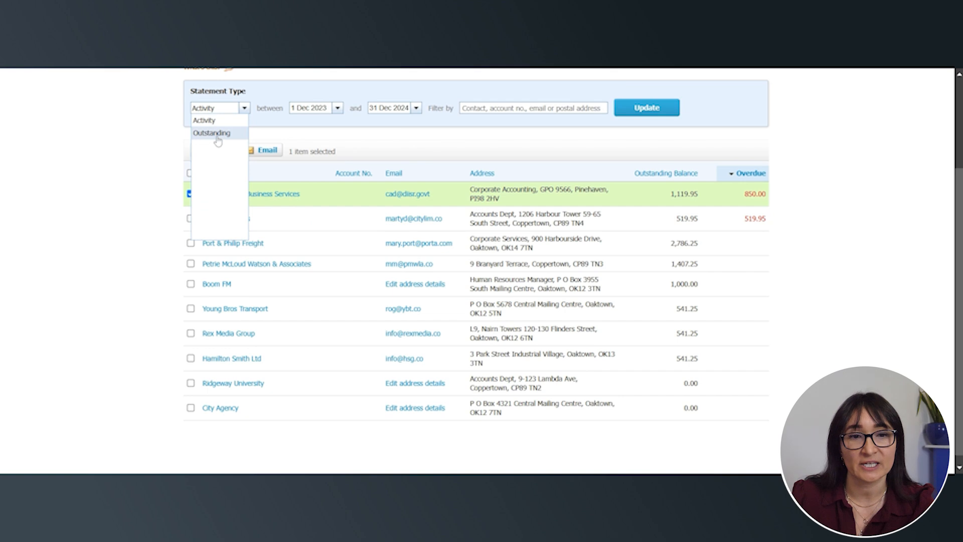
click(216, 137)
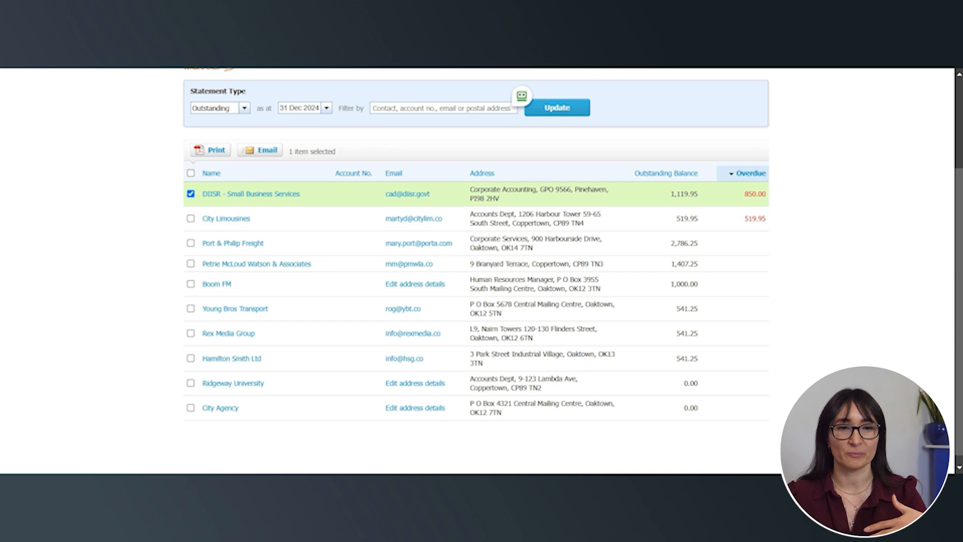
click(202, 155)
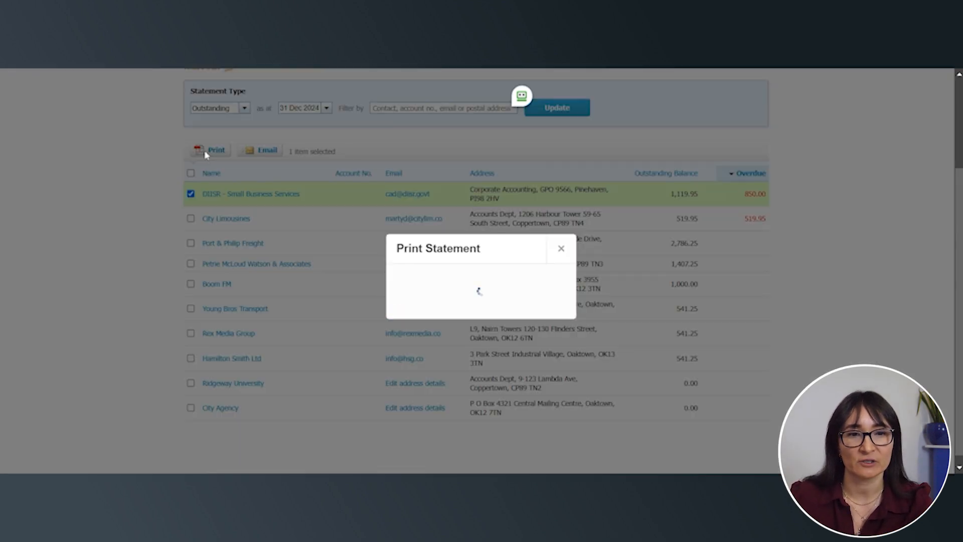
click(489, 329)
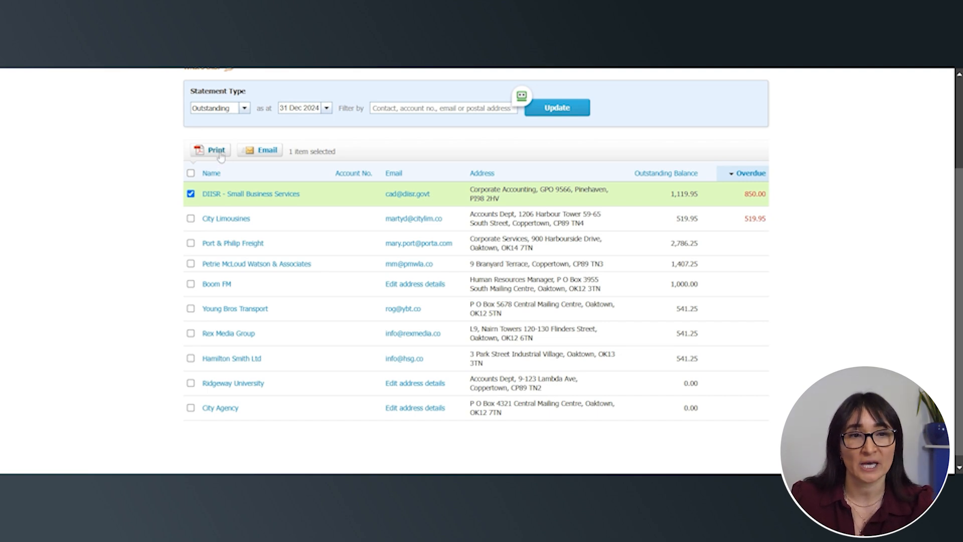
Open the email form for sending the outstanding statement to DIISR - Small Business Services
click(262, 156)
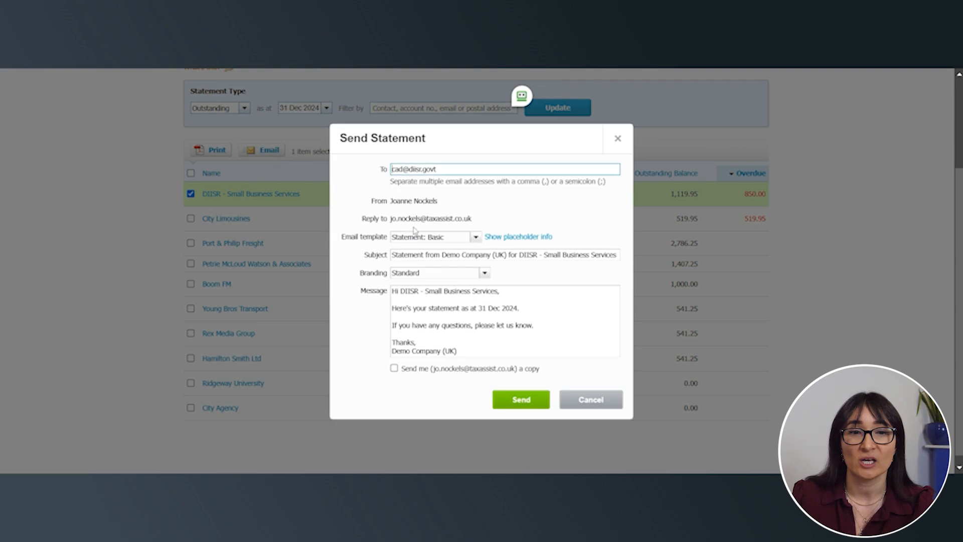